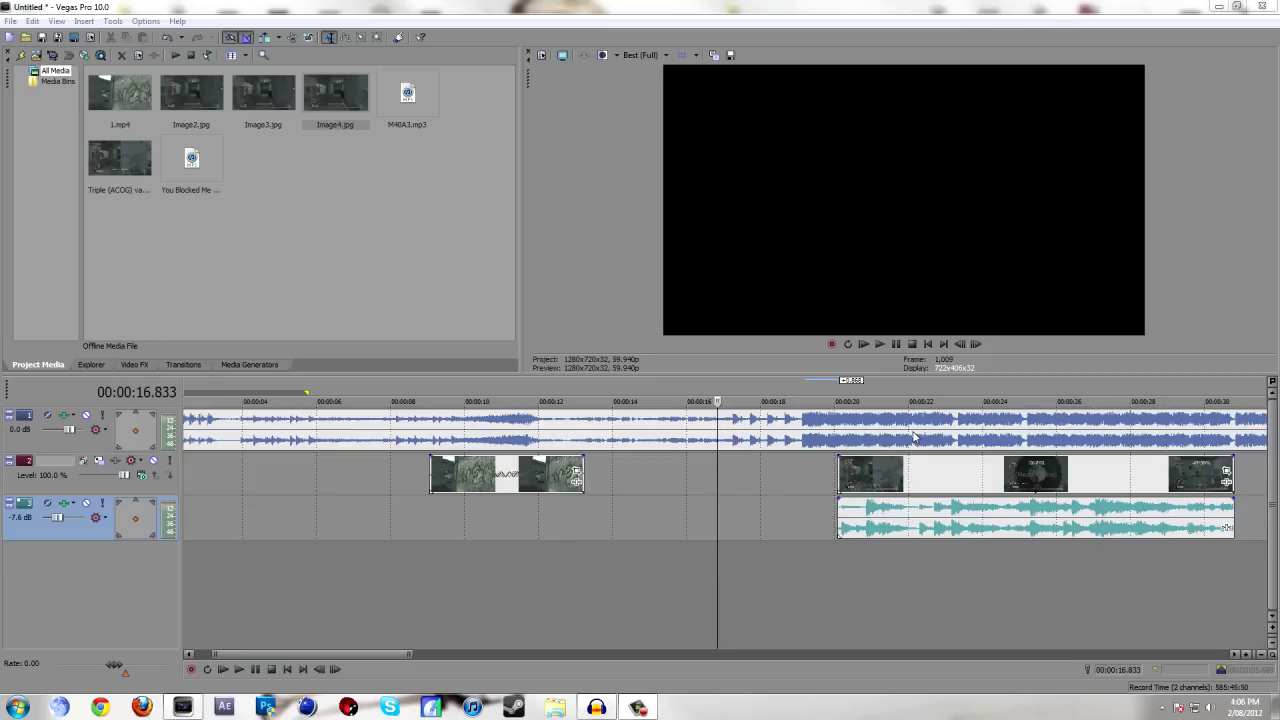
Position the edit point around 17.3 seconds on the timeline.
left_click(757, 484)
scroll(757, 484, "down", 5)
scroll(642, 505, "up", 5)
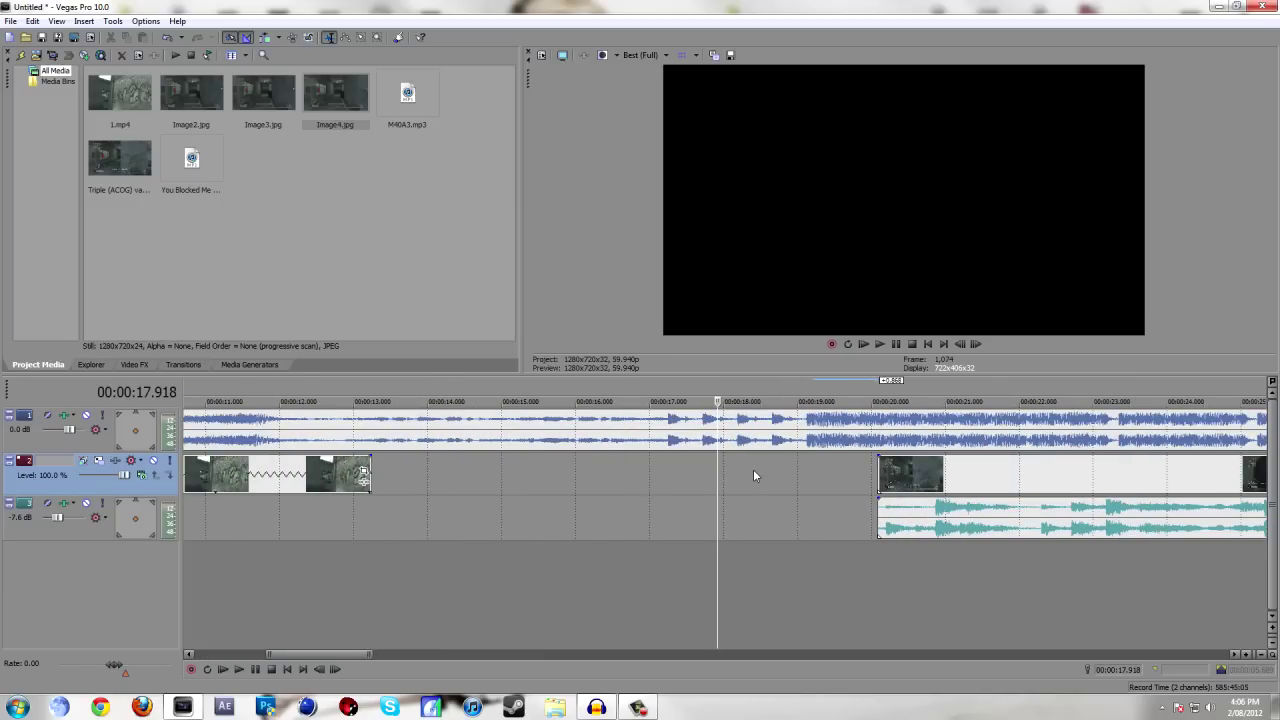
left_click(672, 474)
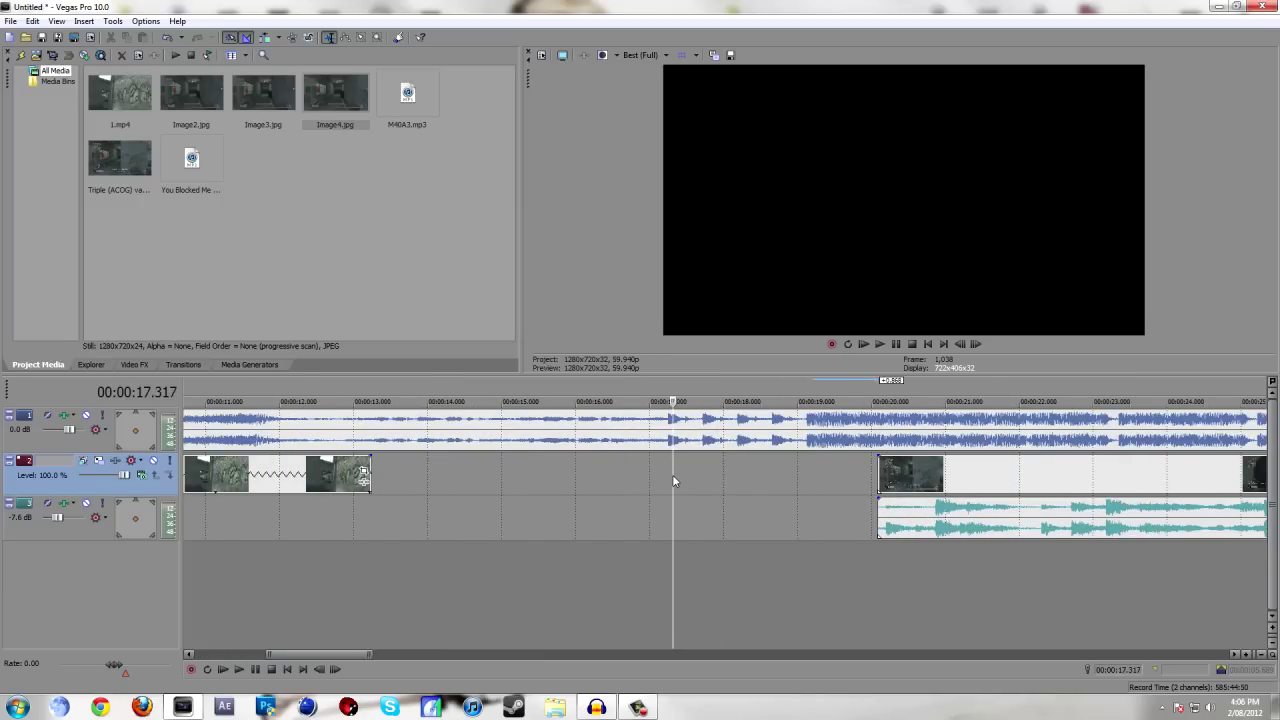
scroll(672, 474, "up", 4)
scroll(752, 473, "down", 1)
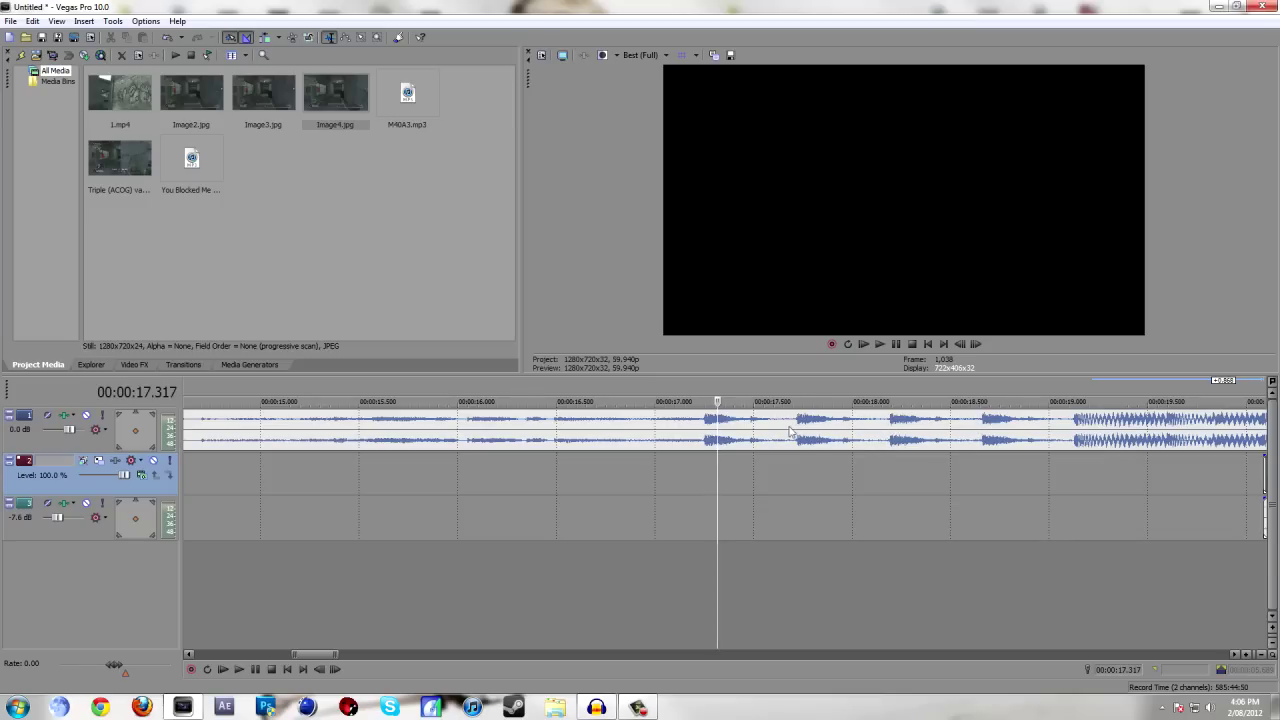
Drop markers 1–4 at evenly spaced points between about 17.3 and 18.7 seconds.
left_click(707, 452)
key("m")
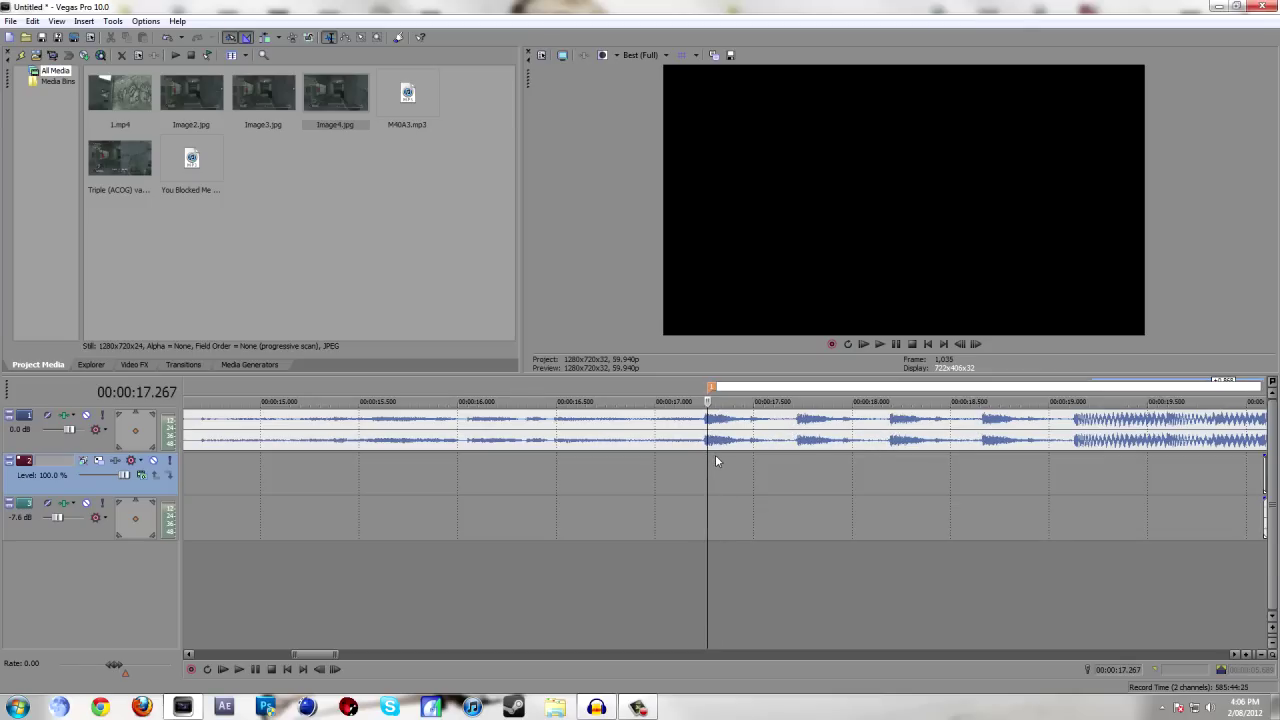
left_click(797, 460)
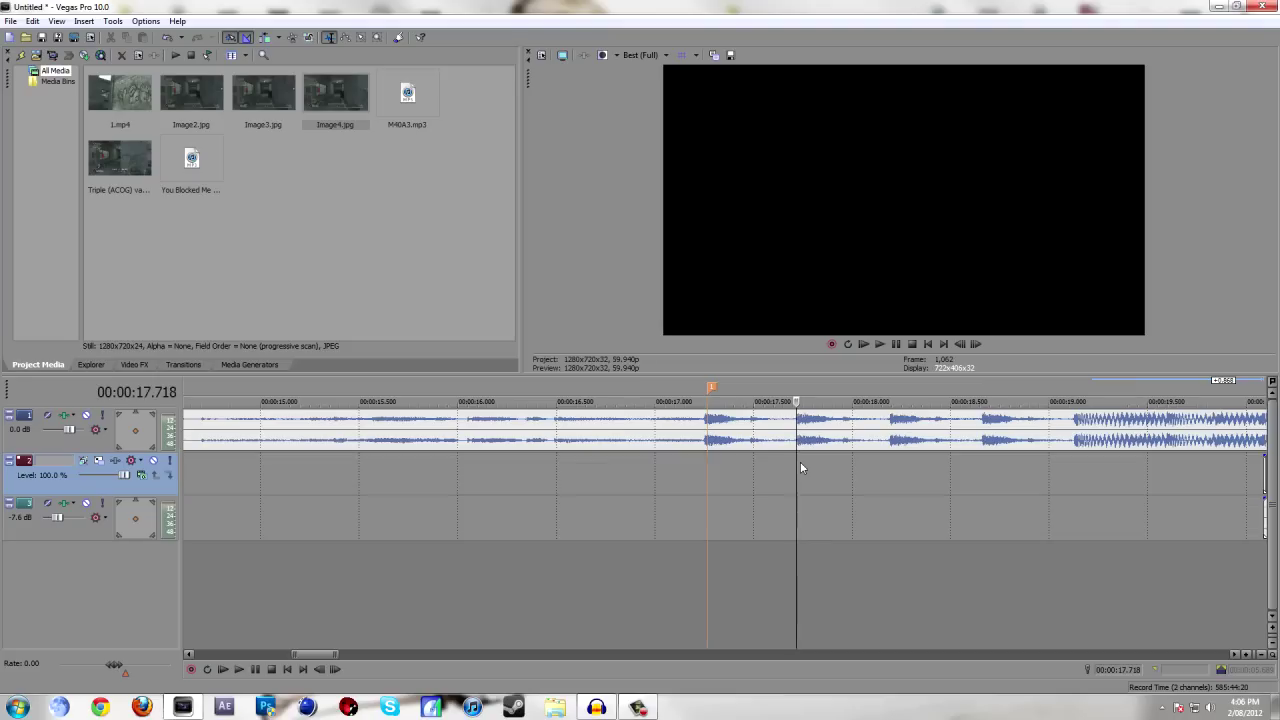
key("m")
left_click(891, 459)
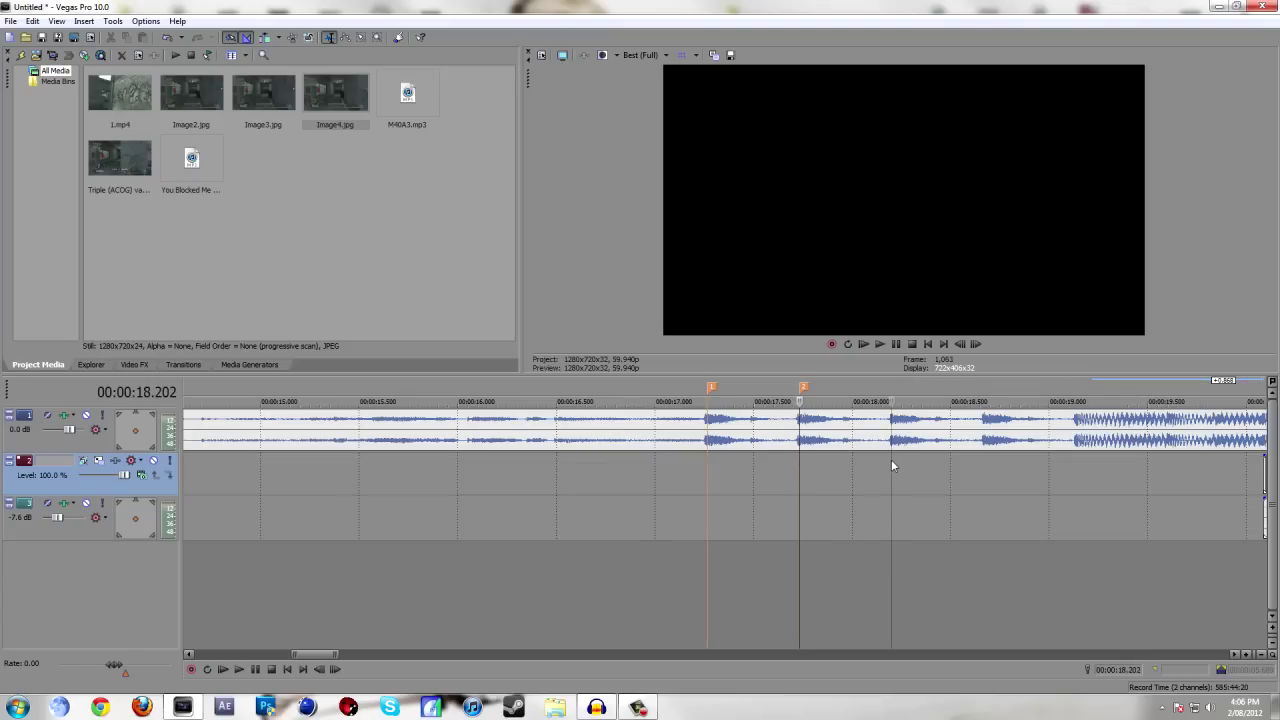
key("m")
left_click(986, 467)
key("m")
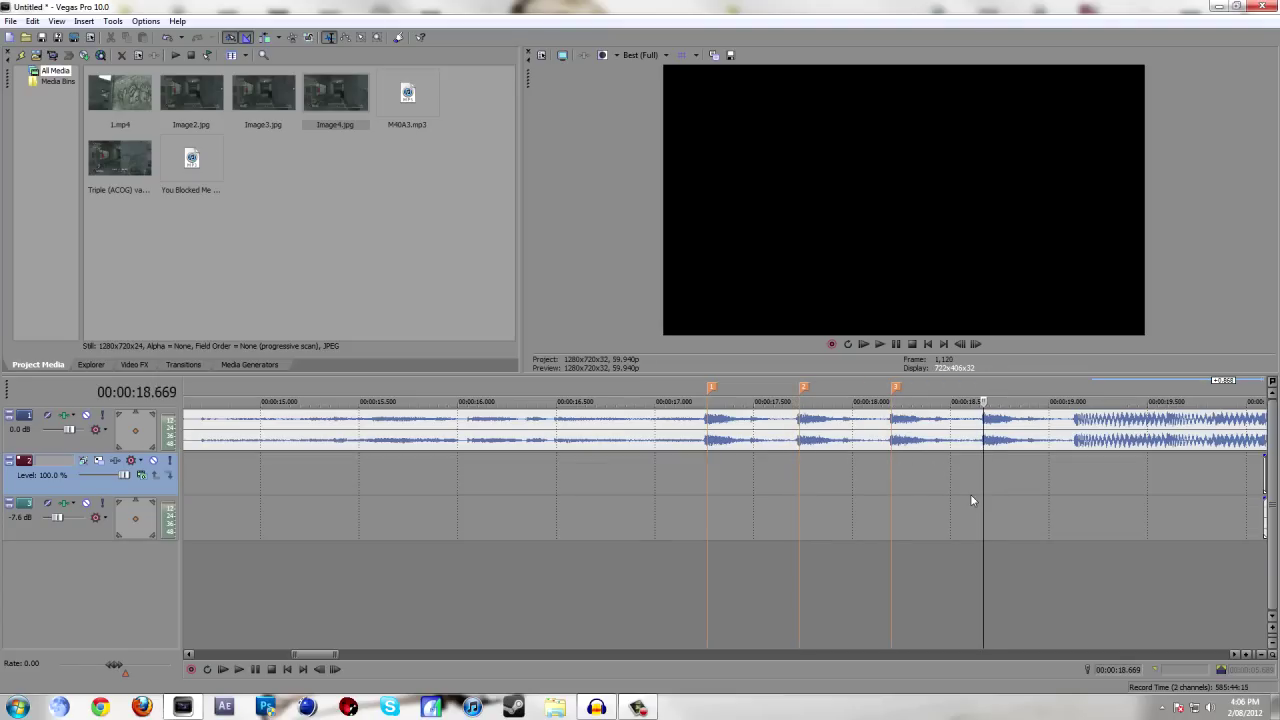
Slide the gameplay clip and its audio earlier, just after marker 4.
left_click(970, 500)
scroll(970, 500, "down", 2)
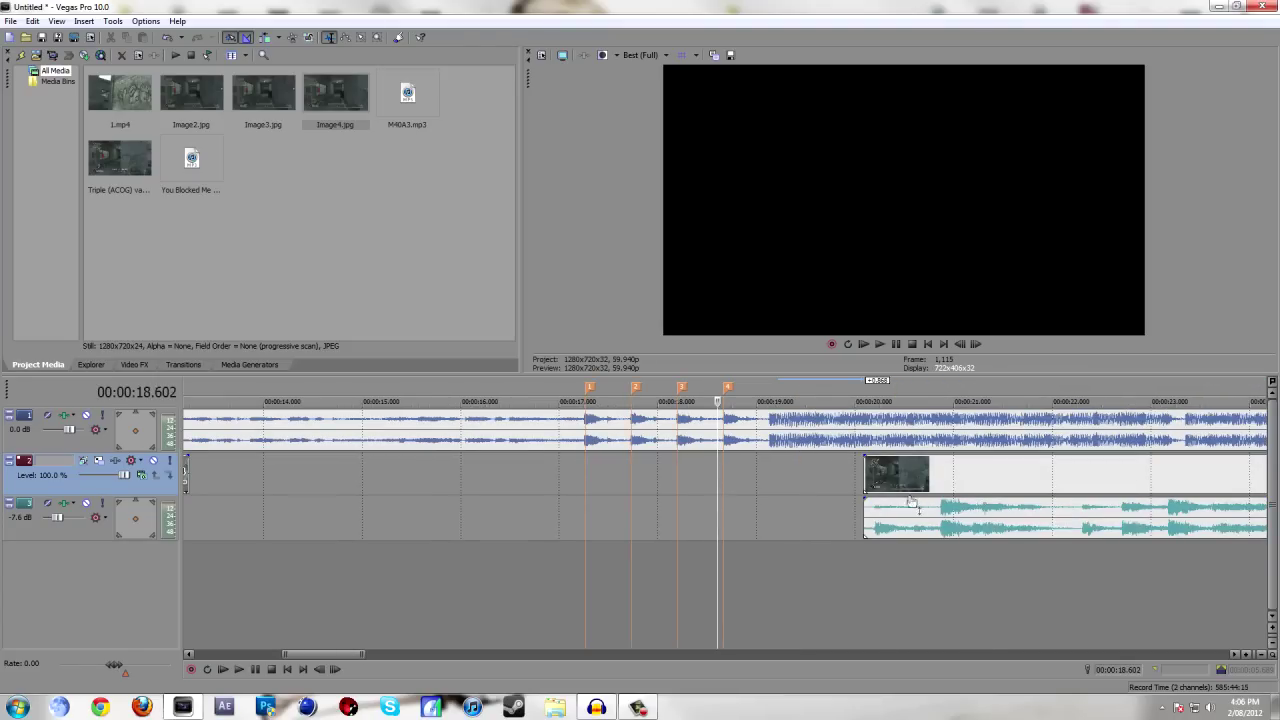
mouse_move(899, 490)
left_mouse_down()
mouse_move(620, 489)
mouse_move(845, 490)
left_mouse_up()
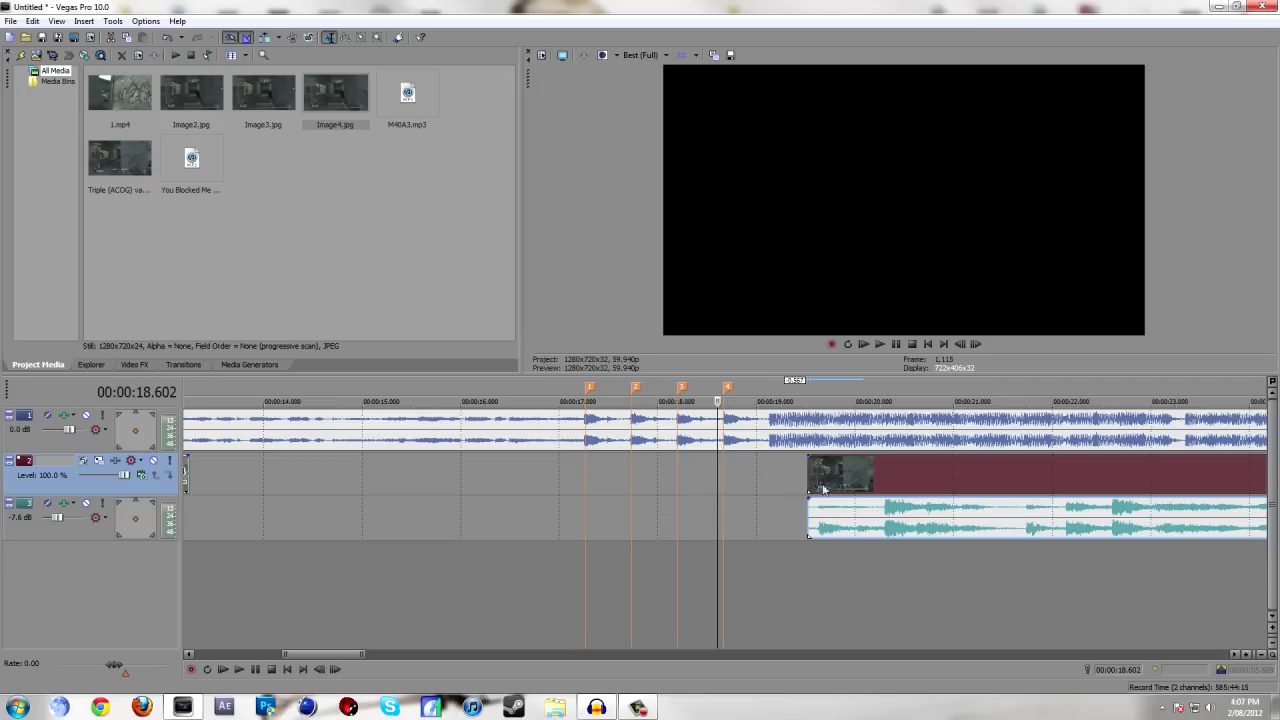
Play the gameplay clip to the kill frame, split there and delete the opening piece.
scroll(694, 484, "down", 3)
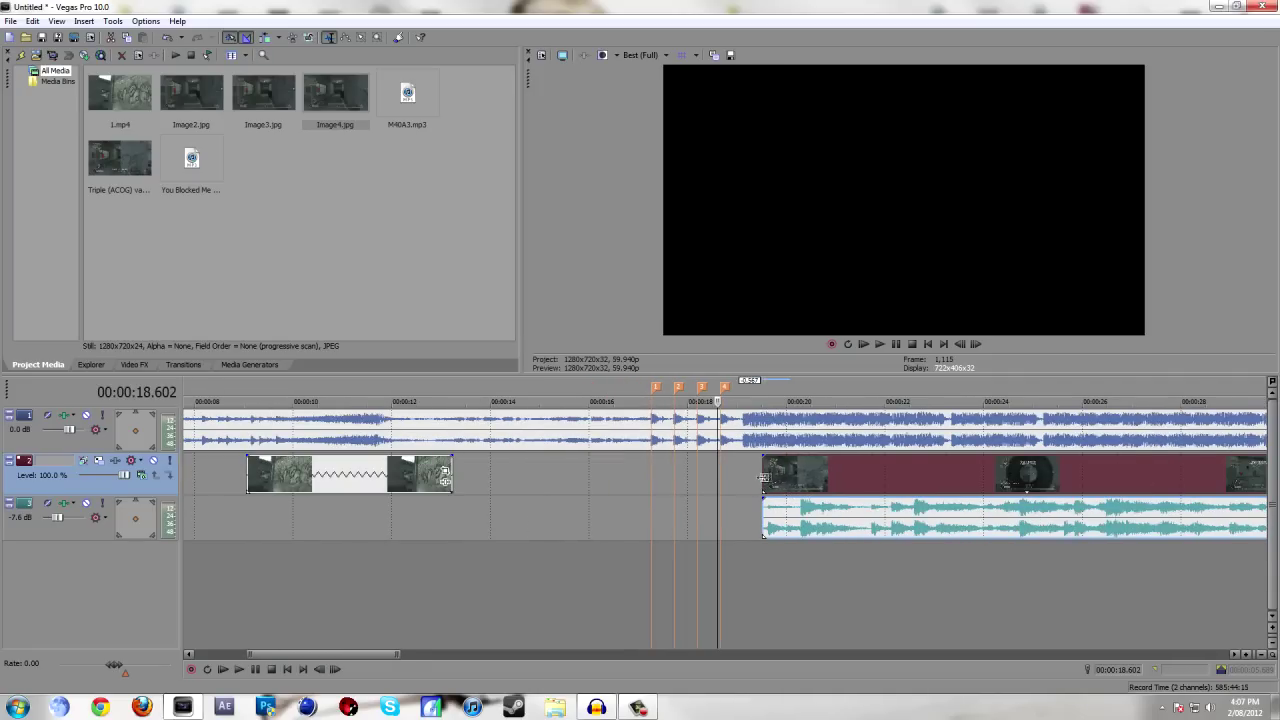
left_click(763, 480)
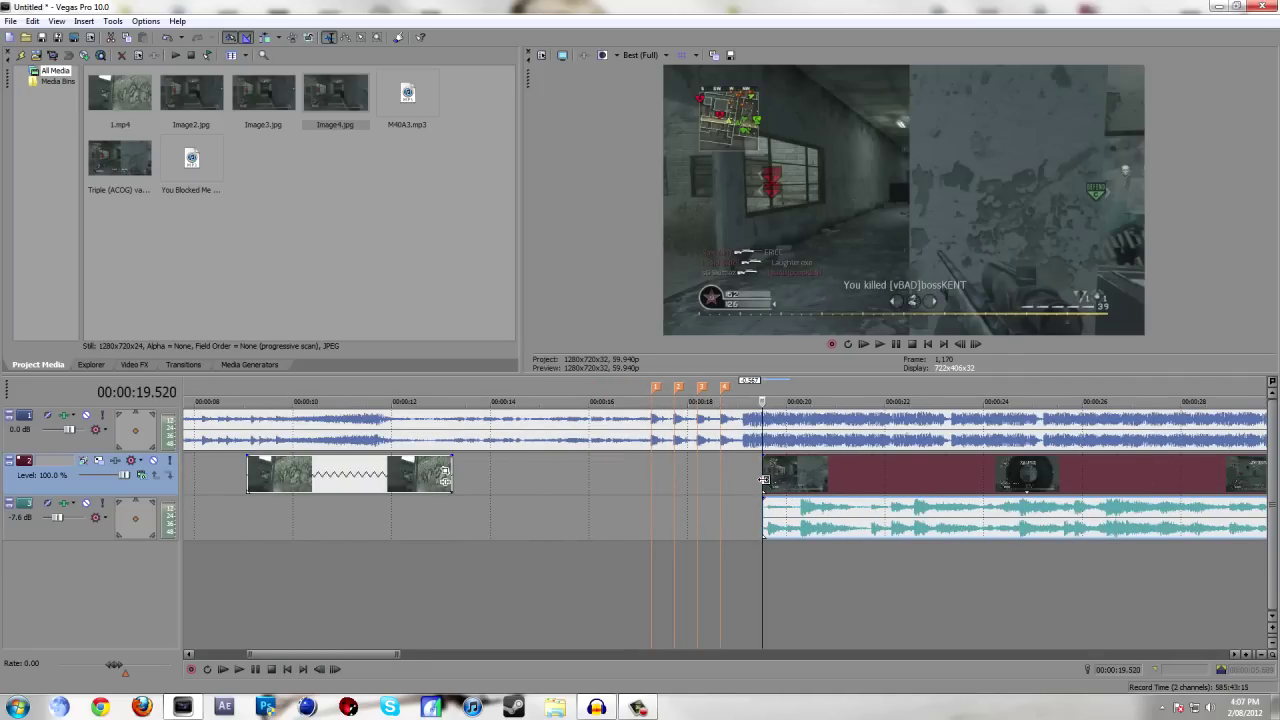
key("space")
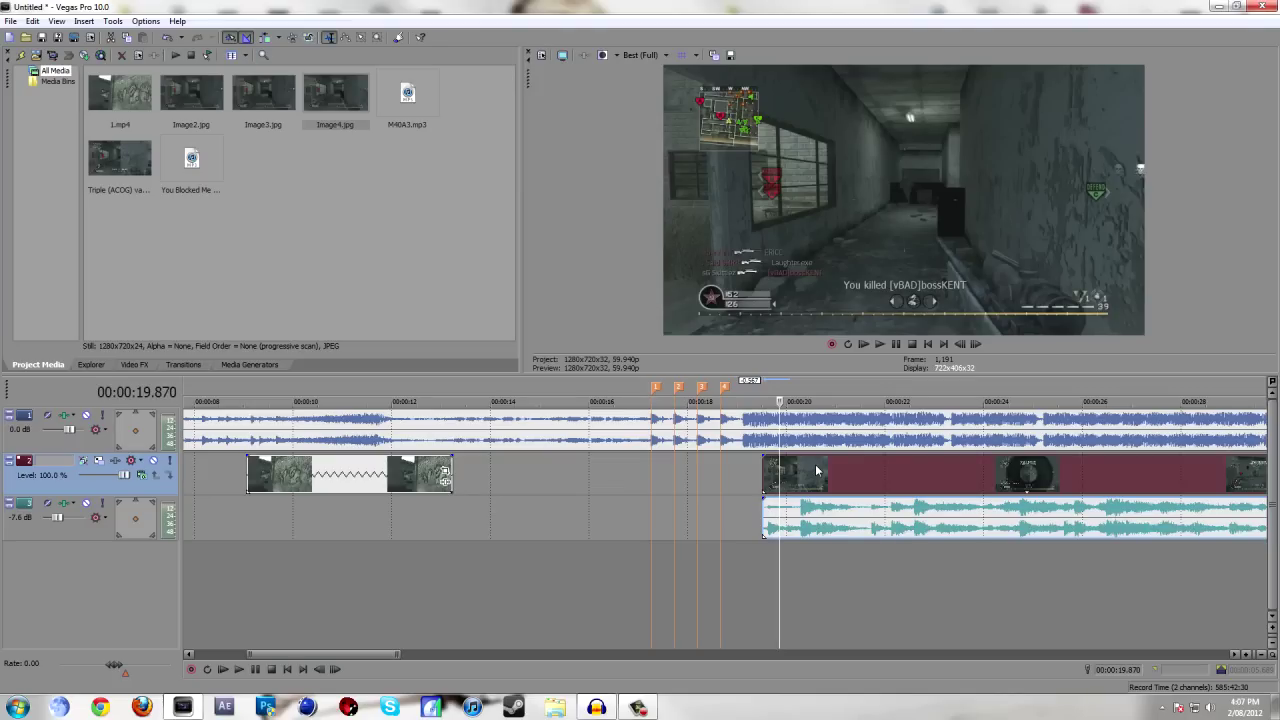
key("s")
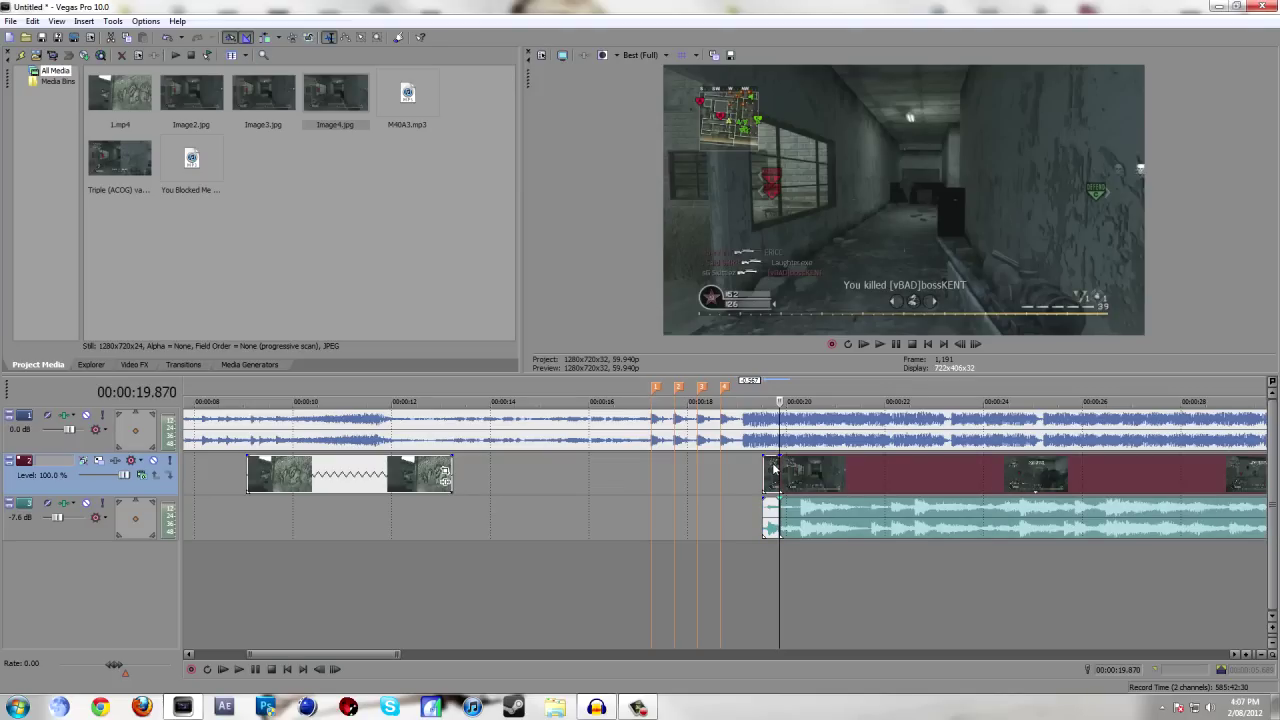
key("Delete")
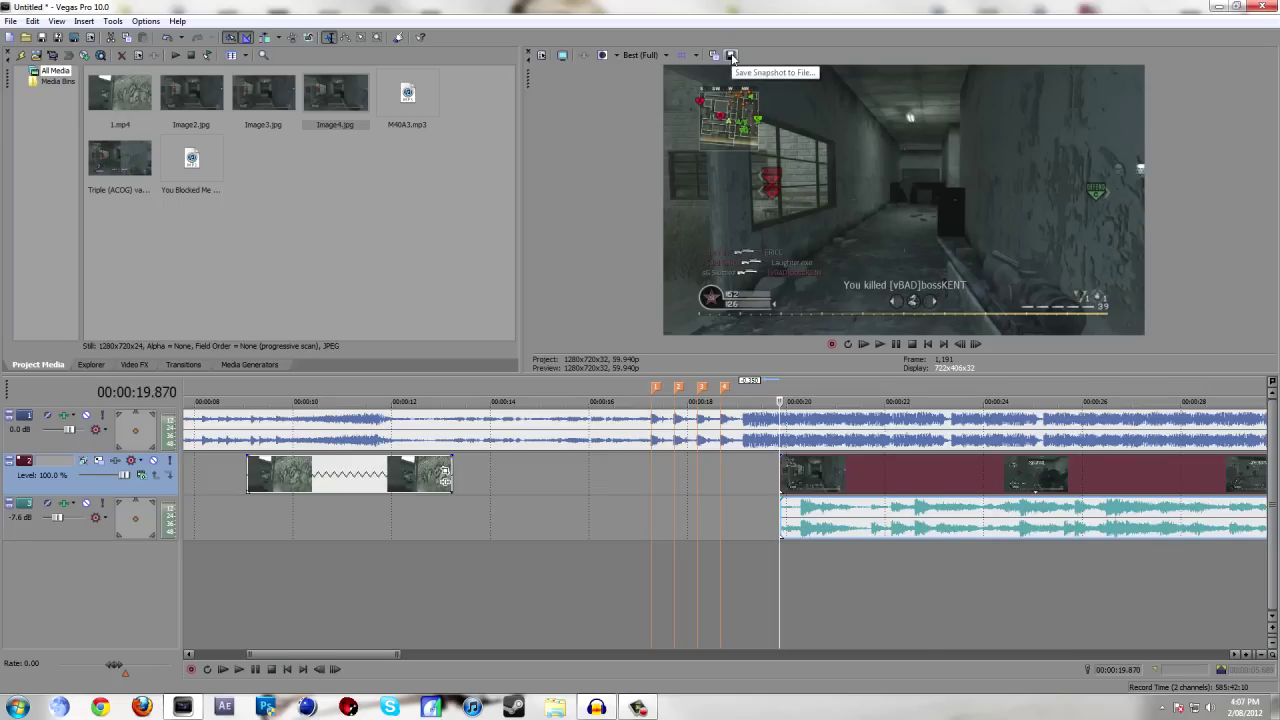
Save the kill frame as Image5.jpg and place it on track 2 before the gameplay clip.
left_click(731, 56)
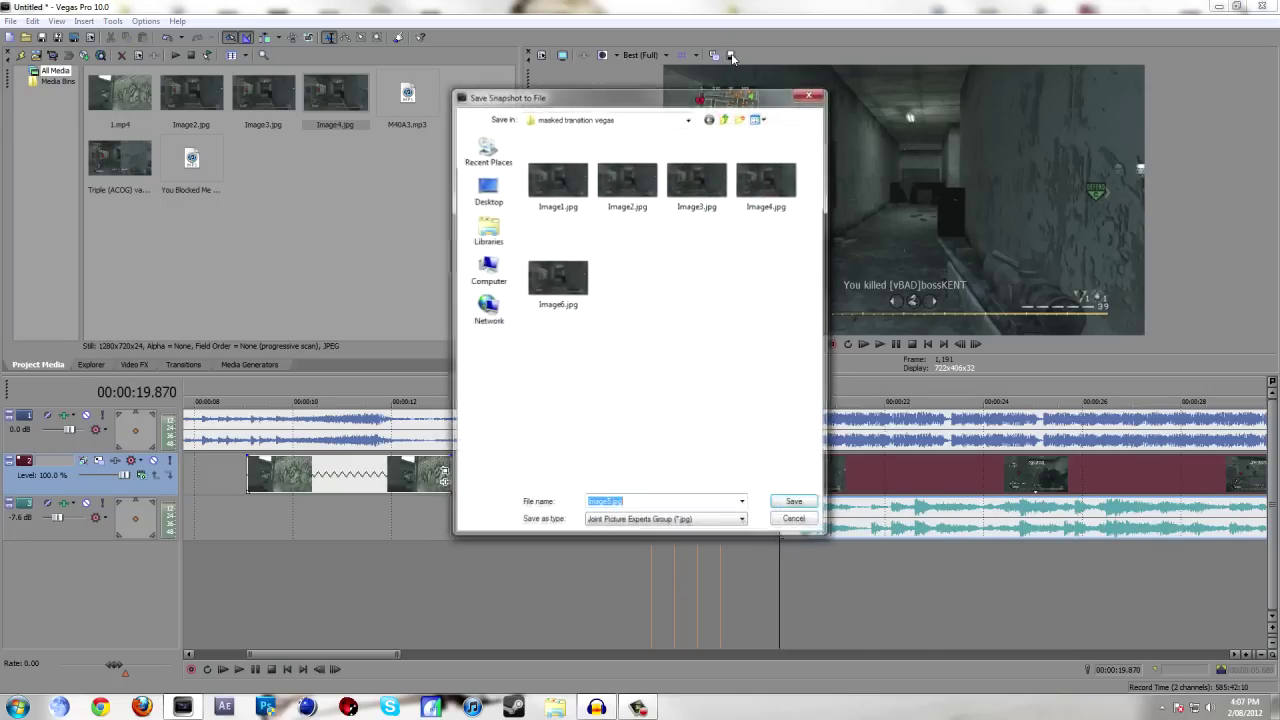
left_click(795, 505)
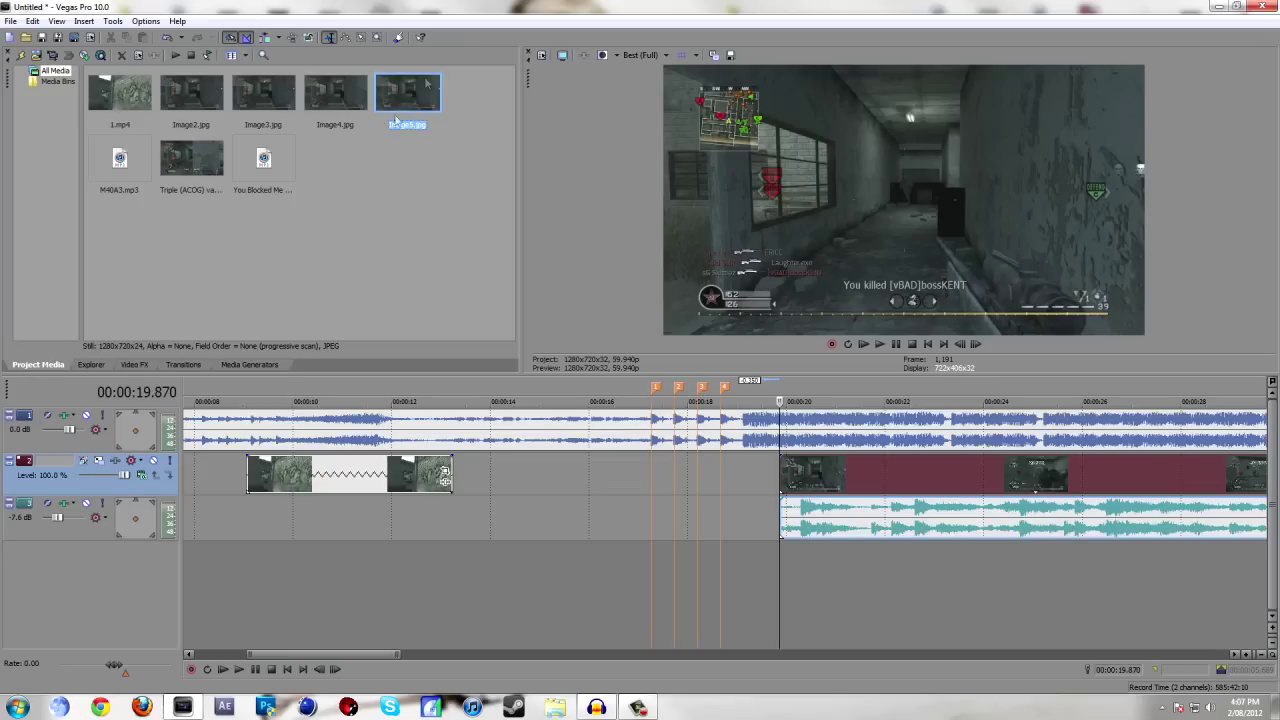
left_click_drag(396, 120, 545, 485)
left_click(550, 482)
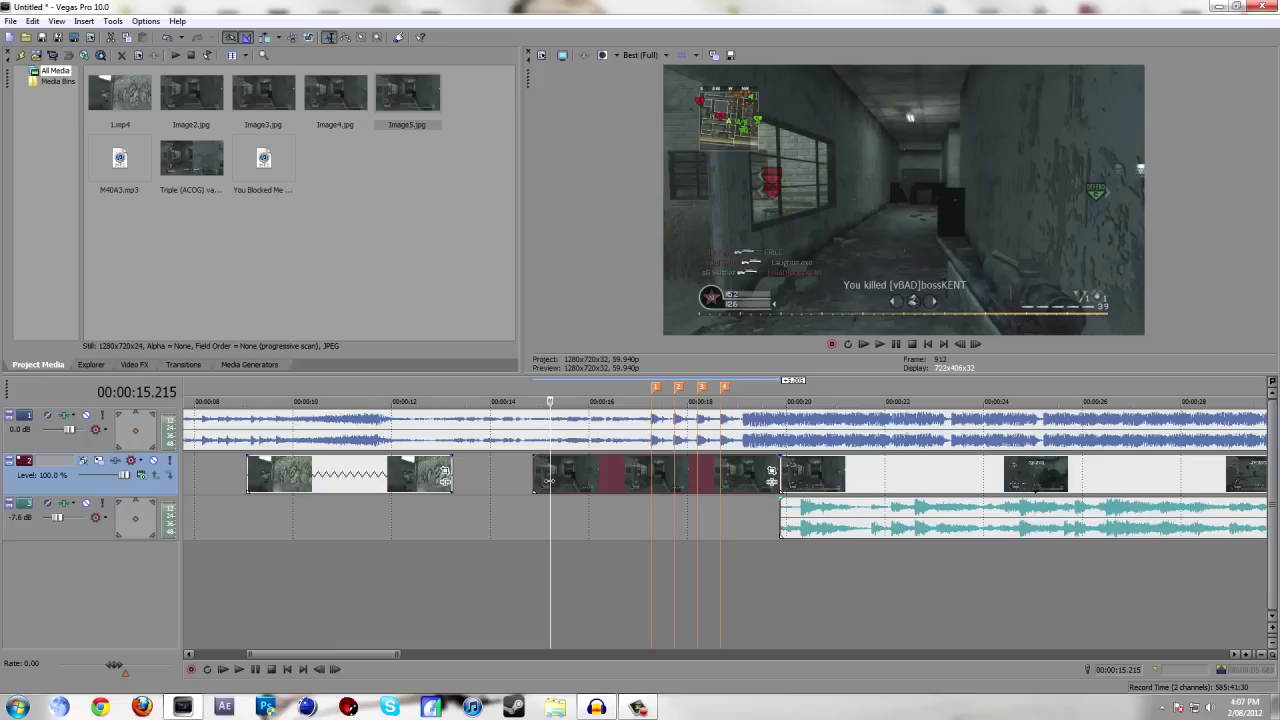
key("space")
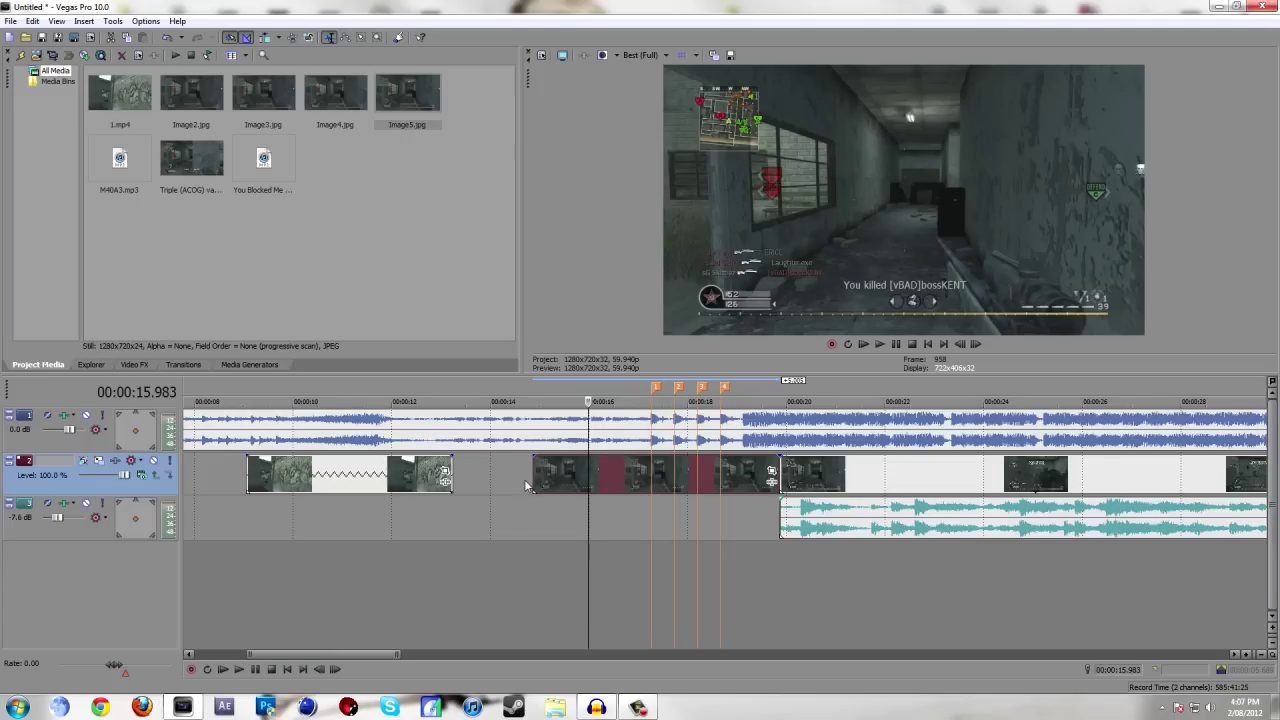
right_click(524, 479)
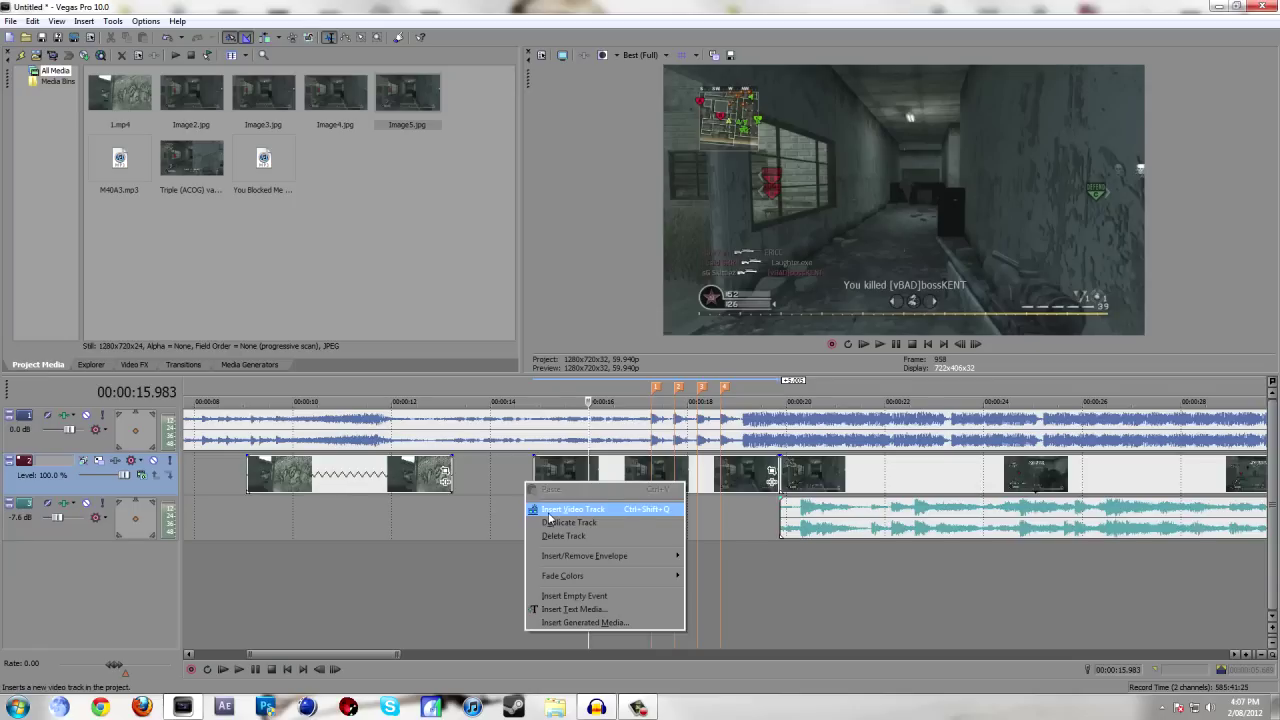
Insert four new empty video tracks.
left_click(550, 510)
right_click(521, 491)
left_click(550, 511)
right_click(549, 506)
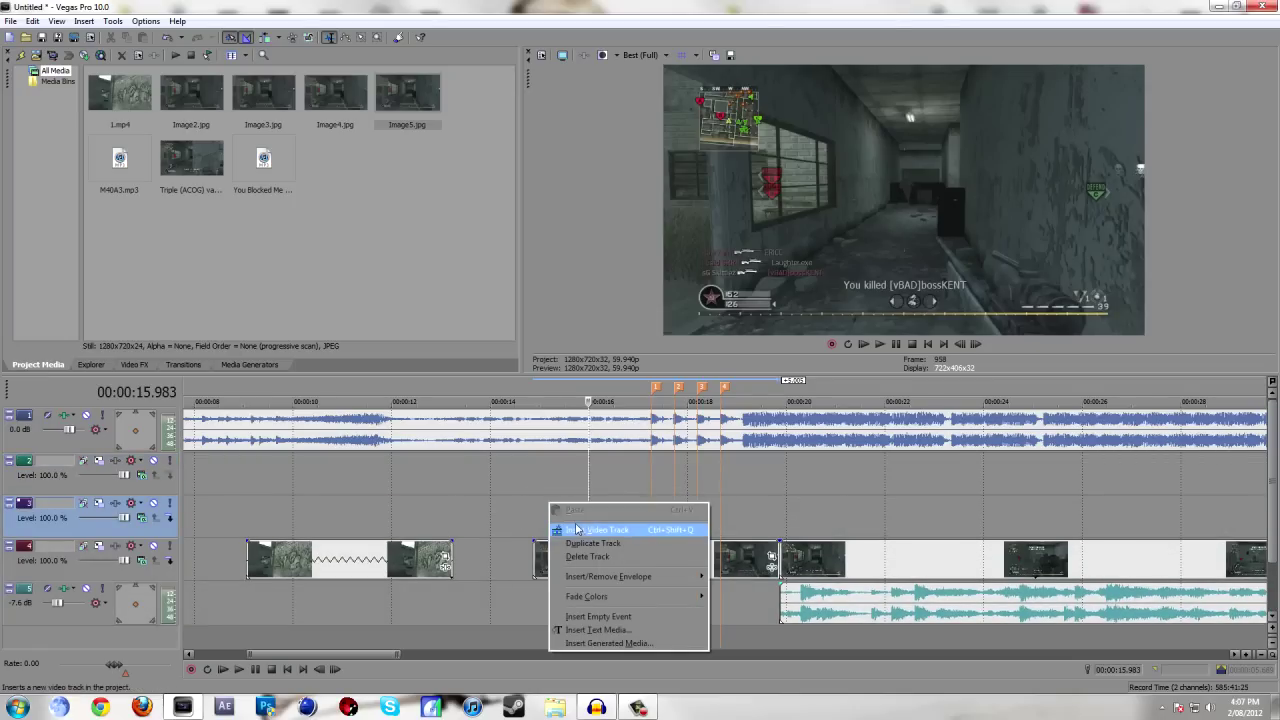
left_click(578, 531)
right_click(578, 531)
left_click(606, 548)
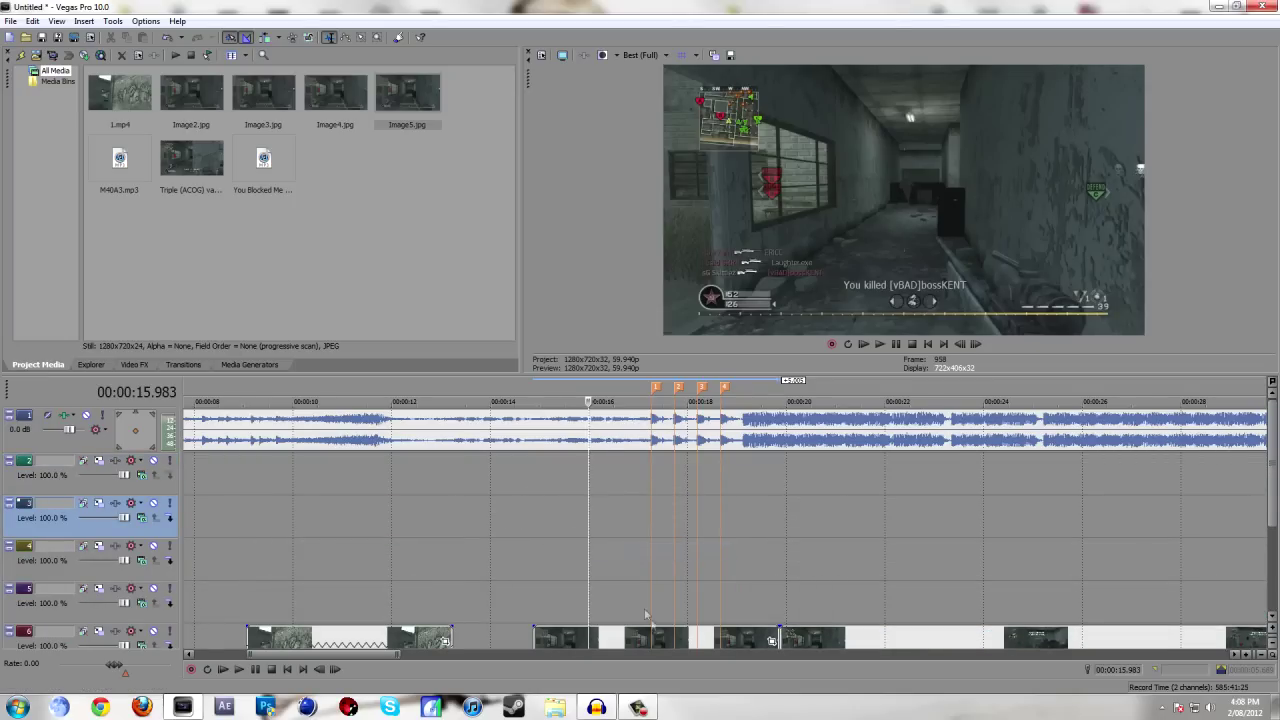
Move the Image5 still up to track 2 and place a copy on track 3.
left_click(660, 640)
left_click_drag(660, 640, 640, 474)
left_click_drag(1076, 374, 1069, 325)
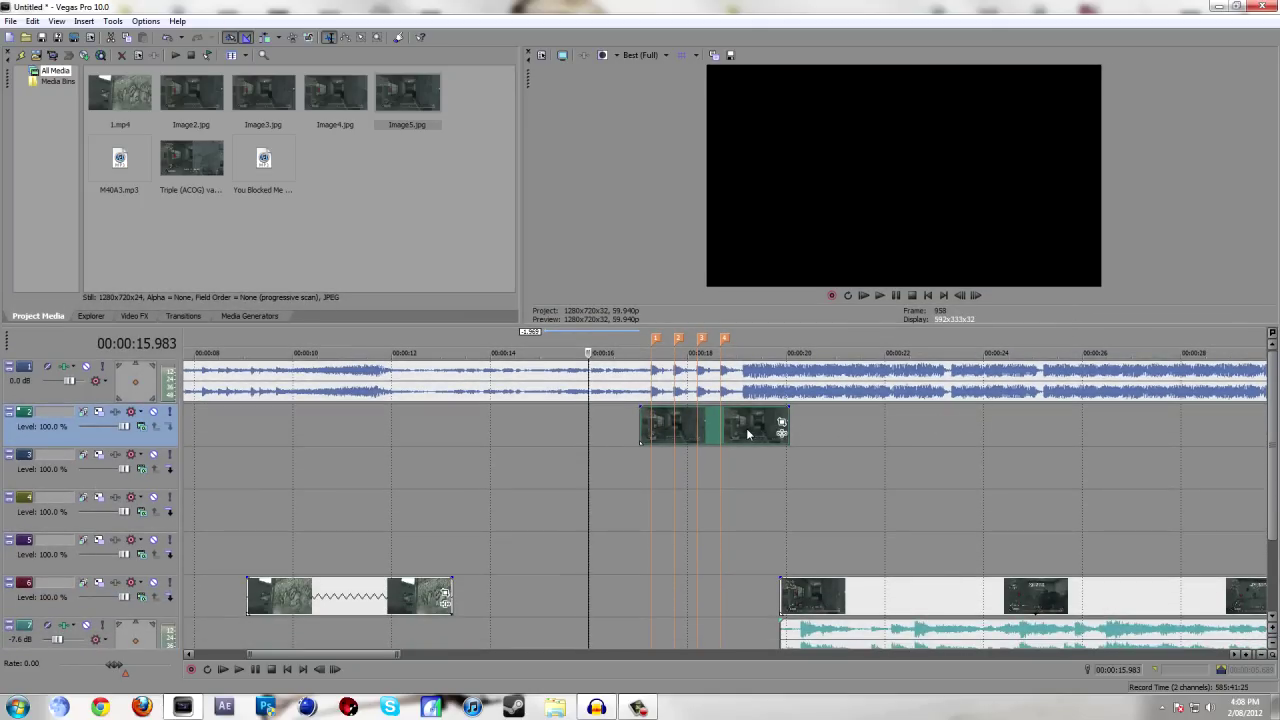
left_click_drag(746, 432, 760, 545)
left_click(642, 430)
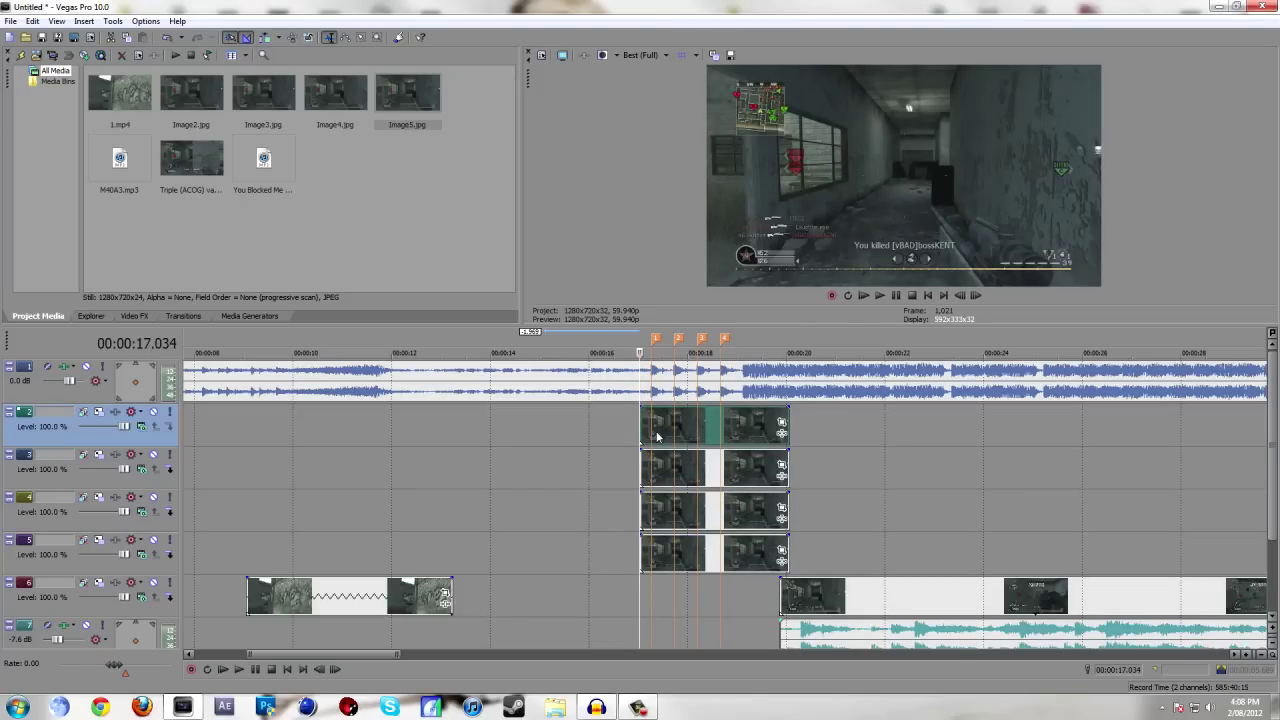
Enable Mask in Event Pan/Crop for the track-2 still and anchor points from lower-left up the corridor wall.
left_click(782, 422)
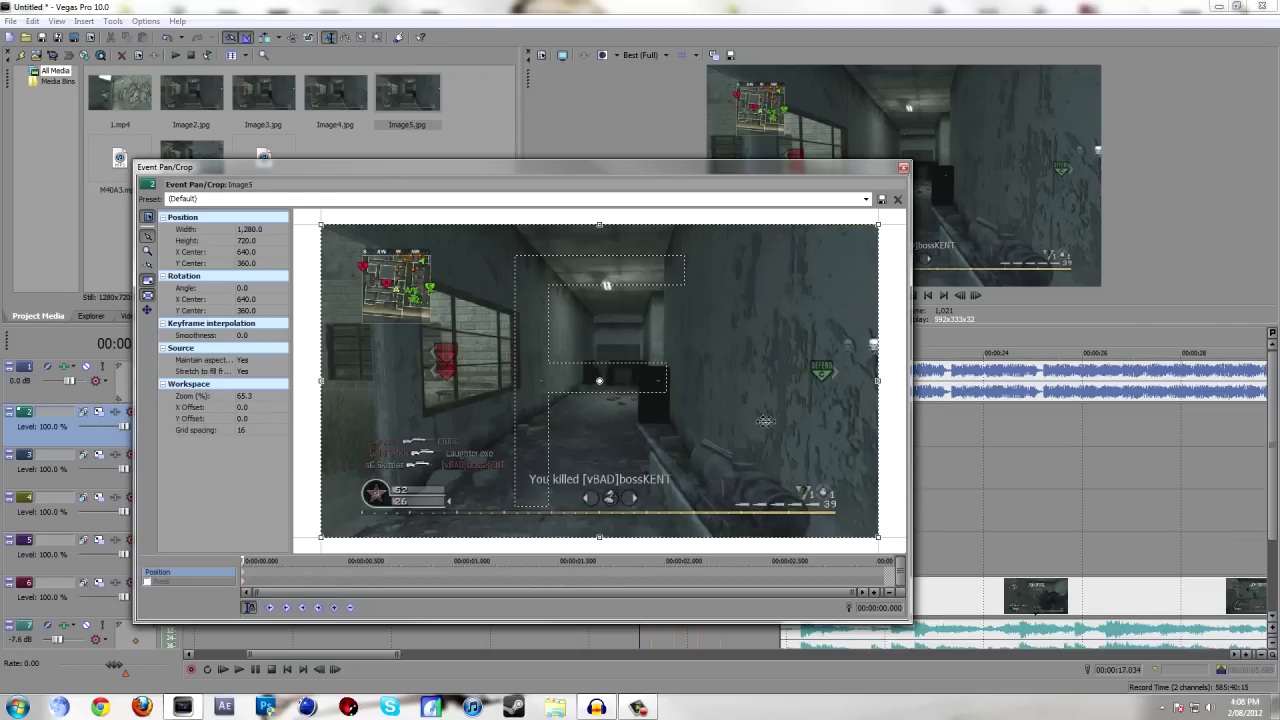
left_click(148, 582)
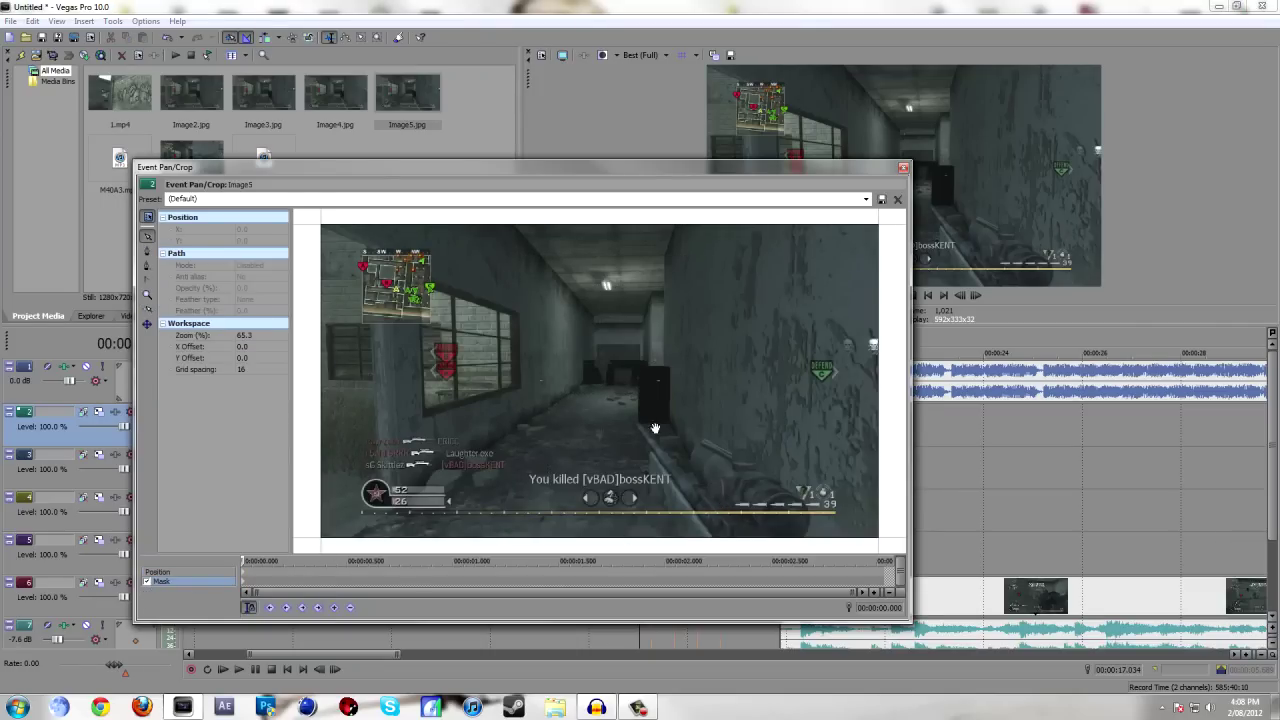
left_click(147, 251)
scroll(348, 542, "up", 8)
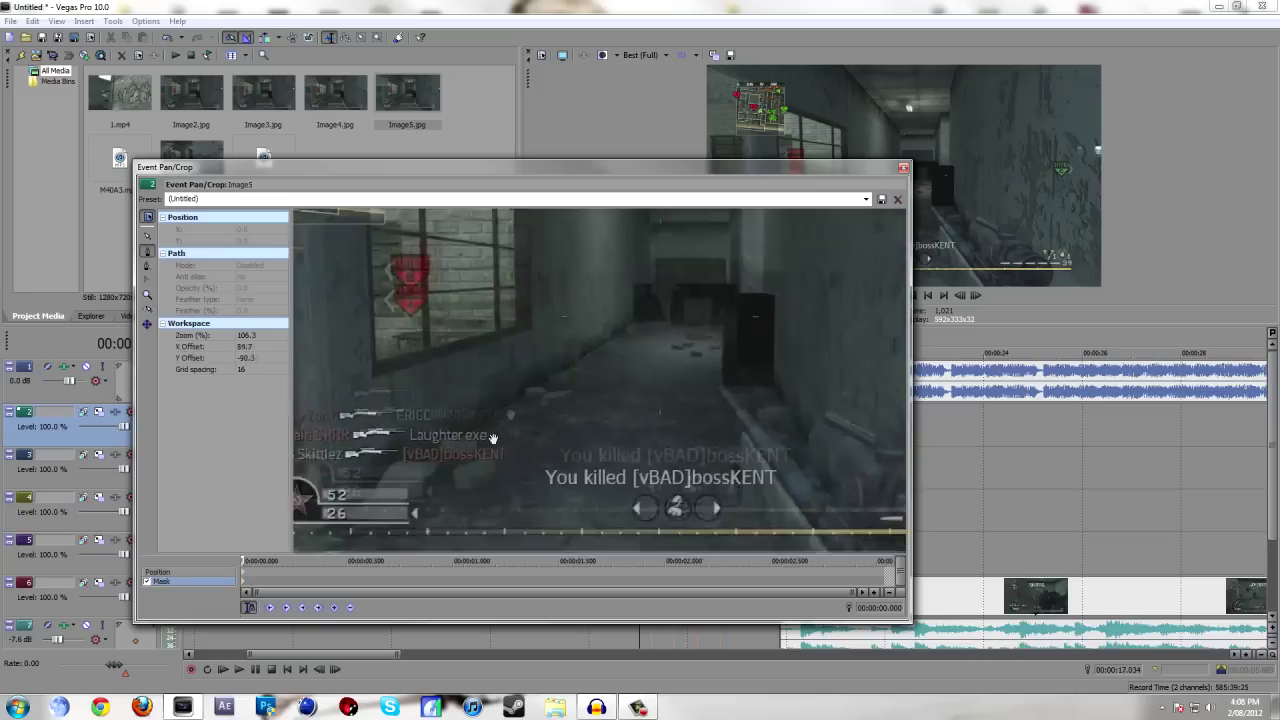
left_click(314, 482)
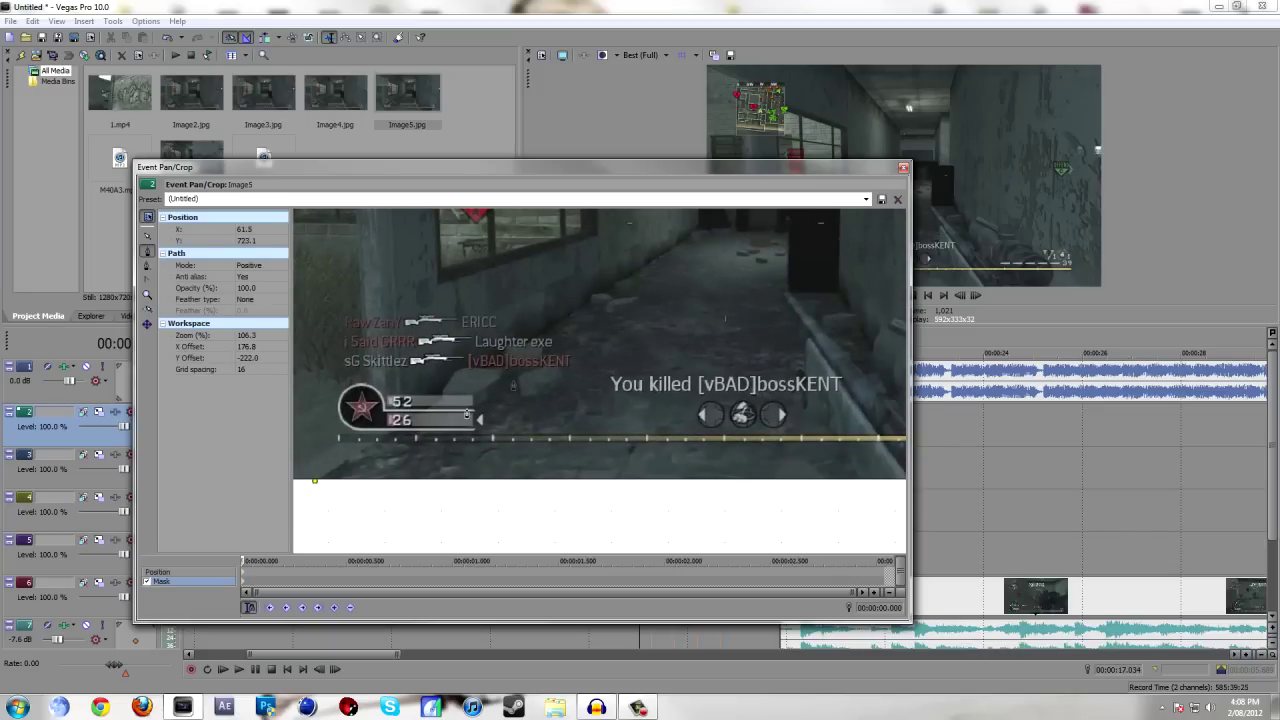
left_click(700, 232)
scroll(700, 232, "down", 2)
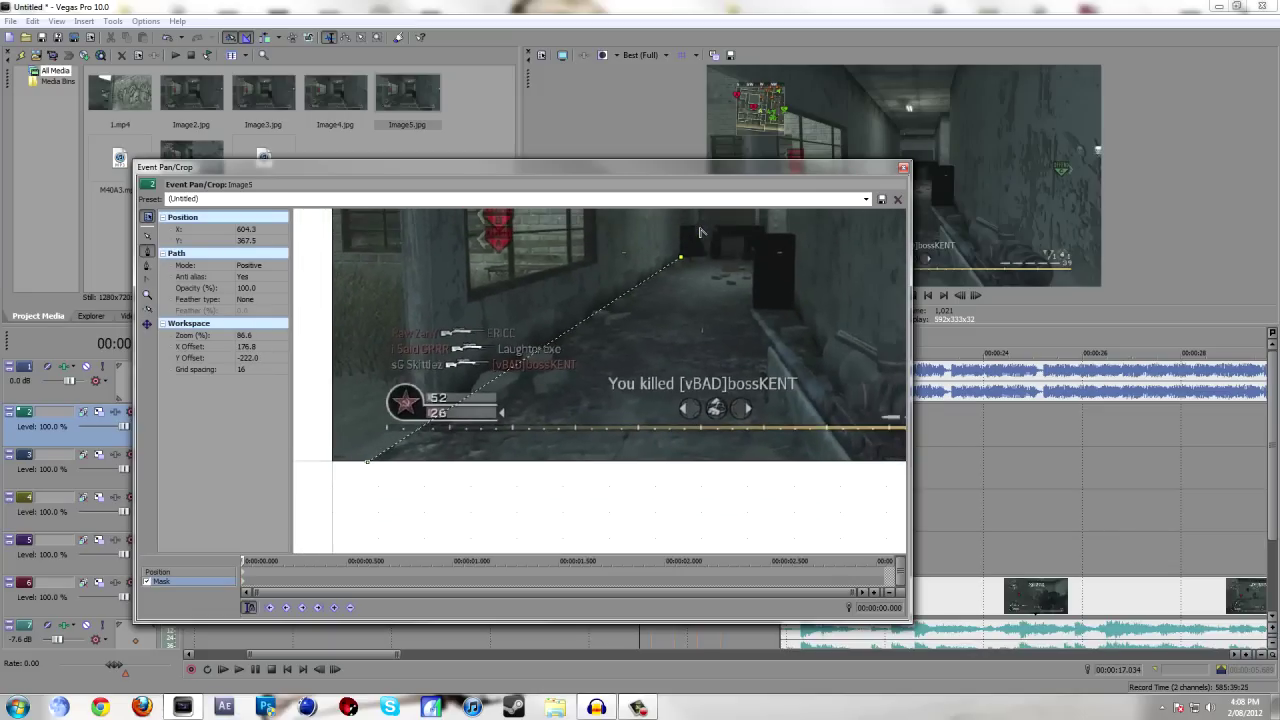
scroll(688, 232, "up", 3)
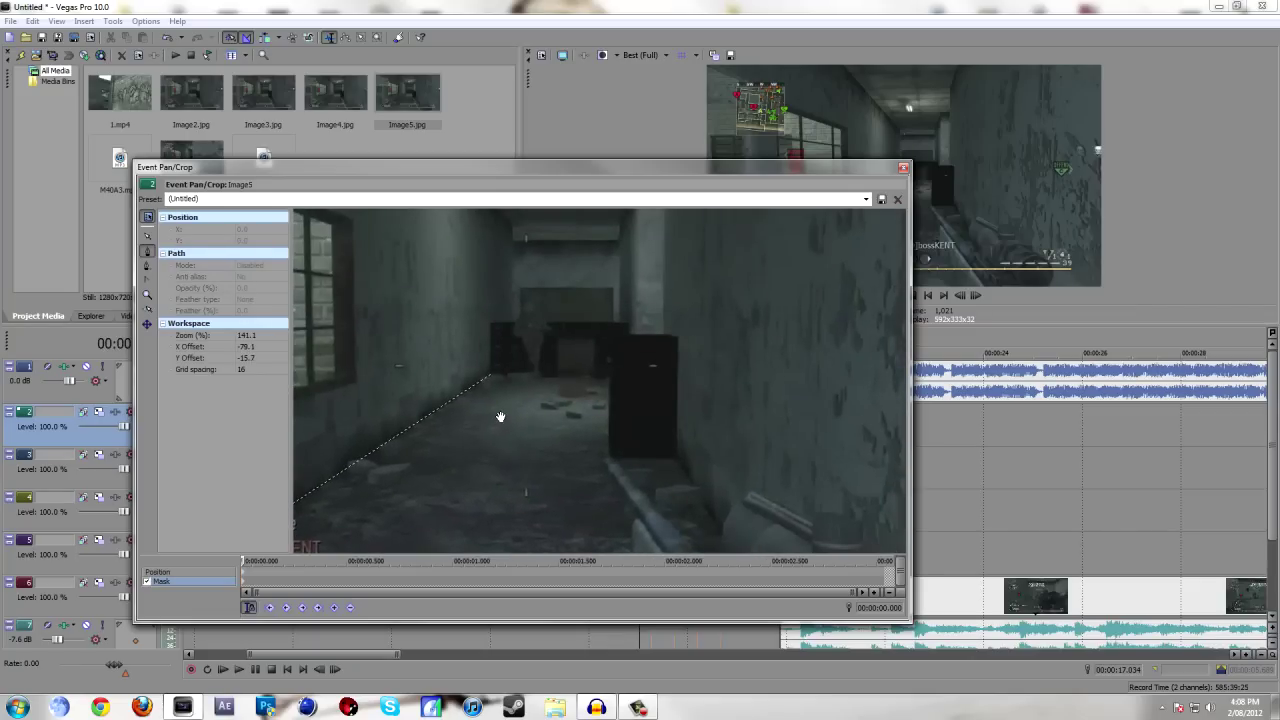
scroll(488, 371, "up", 3)
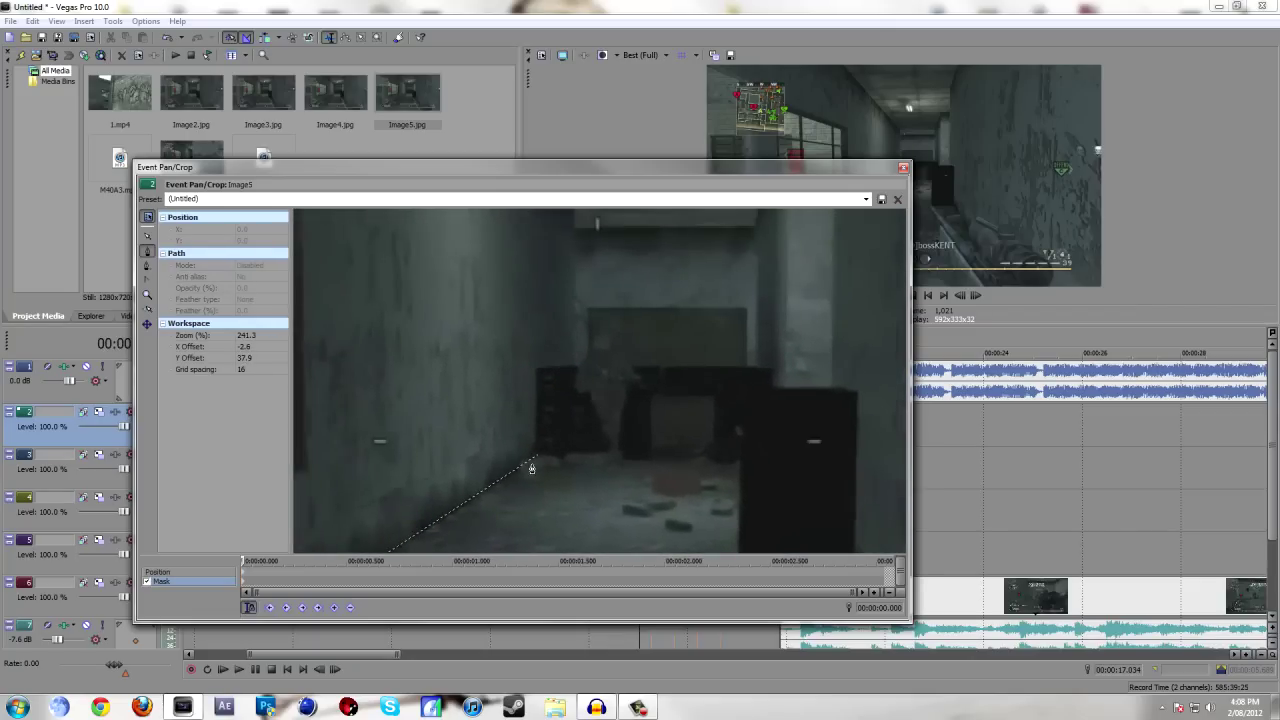
Trace the mask around the dark block and figure's head, undoing a stray point, then down the right side.
left_click(538, 459)
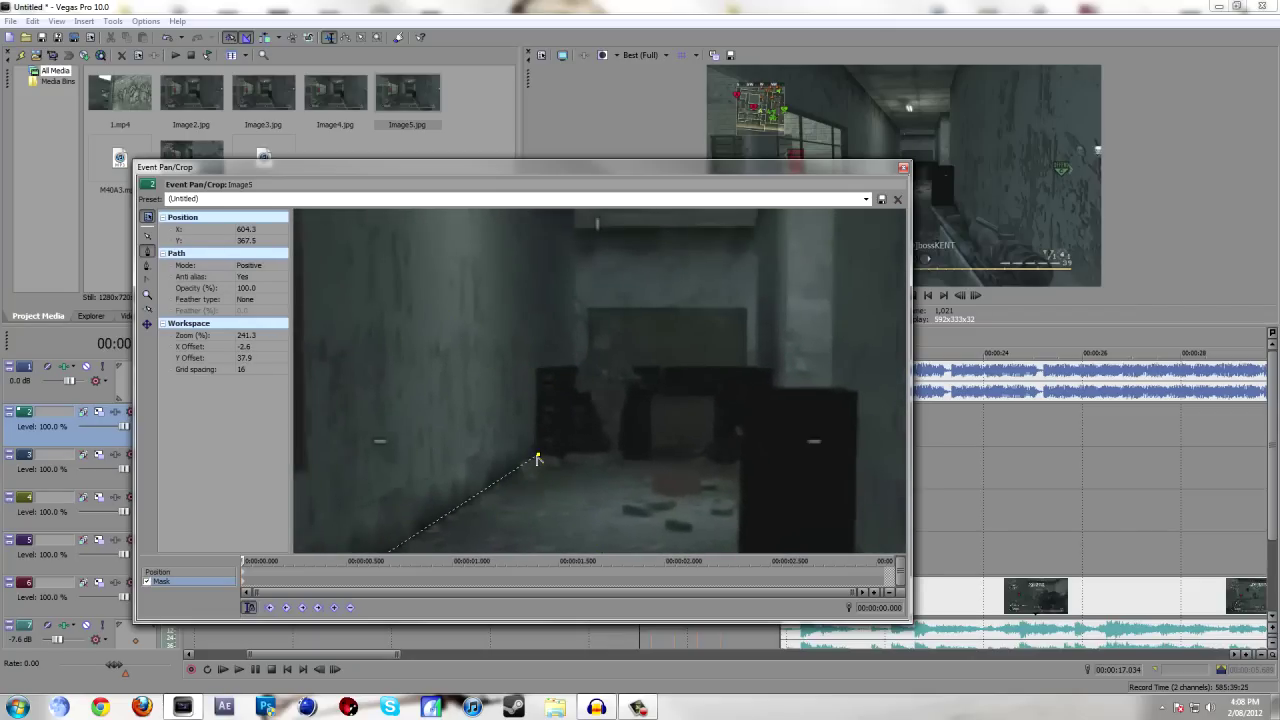
left_click(539, 374)
left_click(582, 368)
left_click(602, 333)
left_click(633, 364)
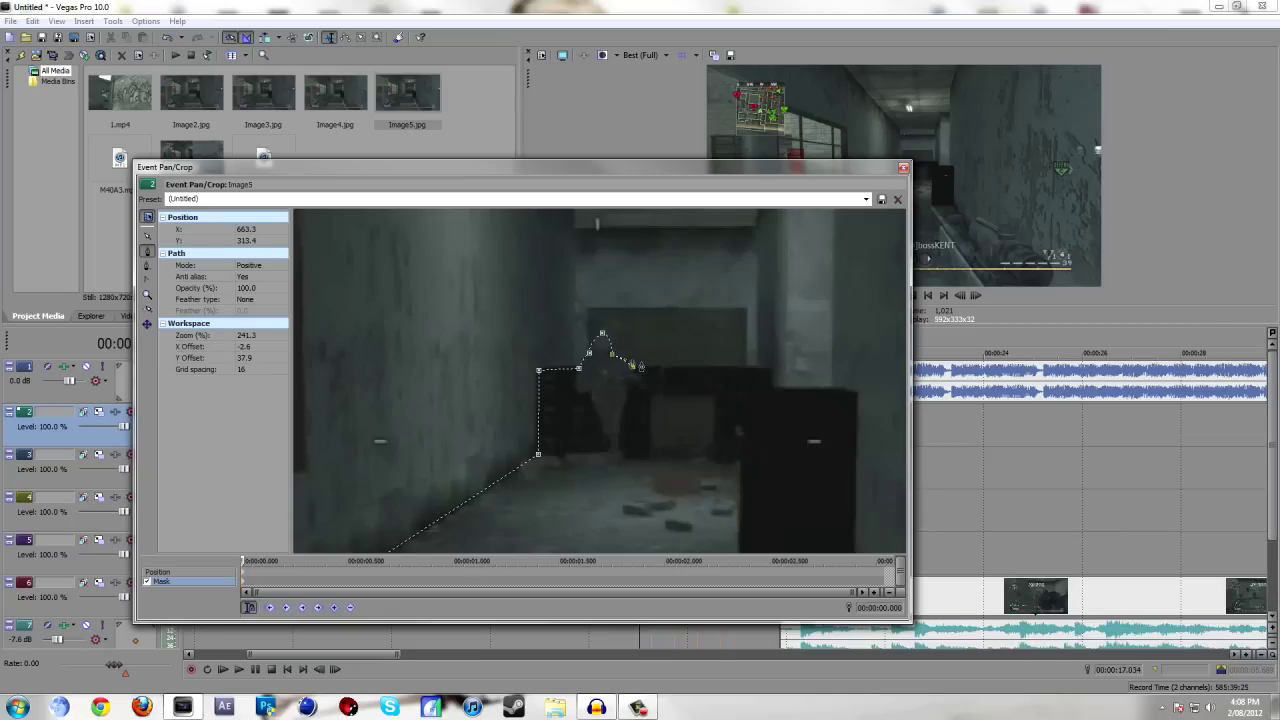
left_click(758, 370)
key("ctrl+z")
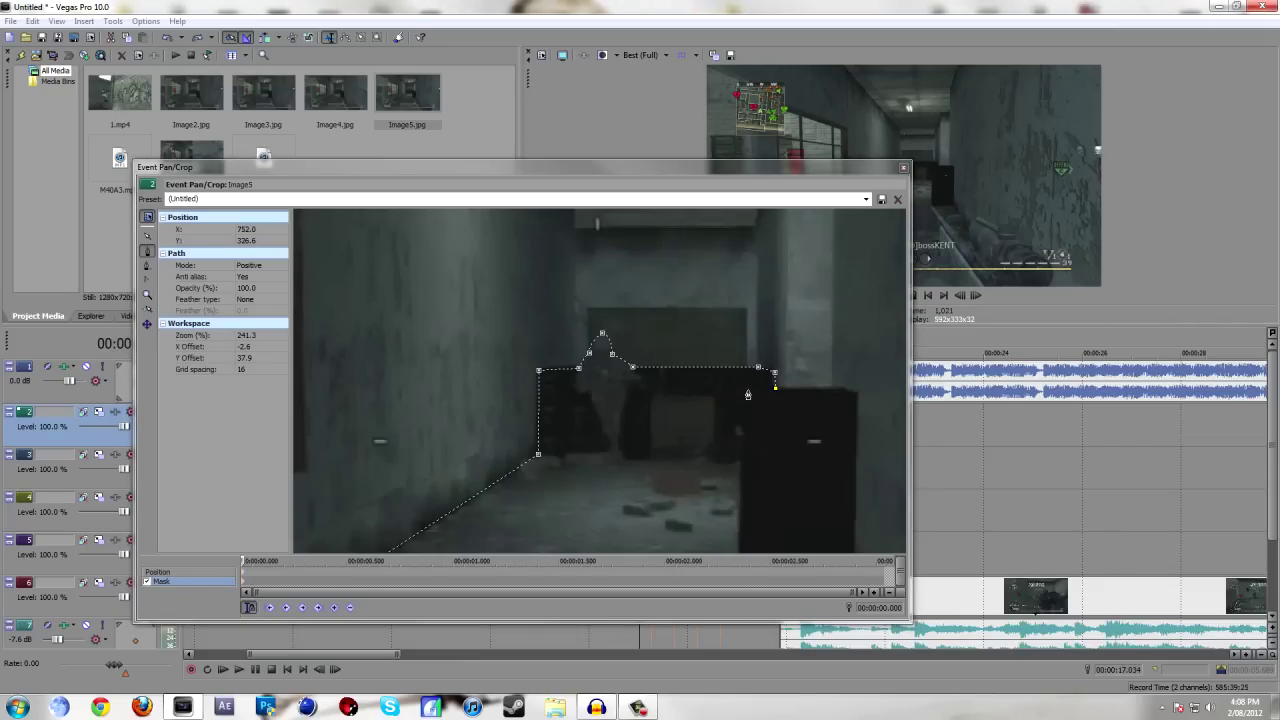
scroll(742, 496, "down", 2)
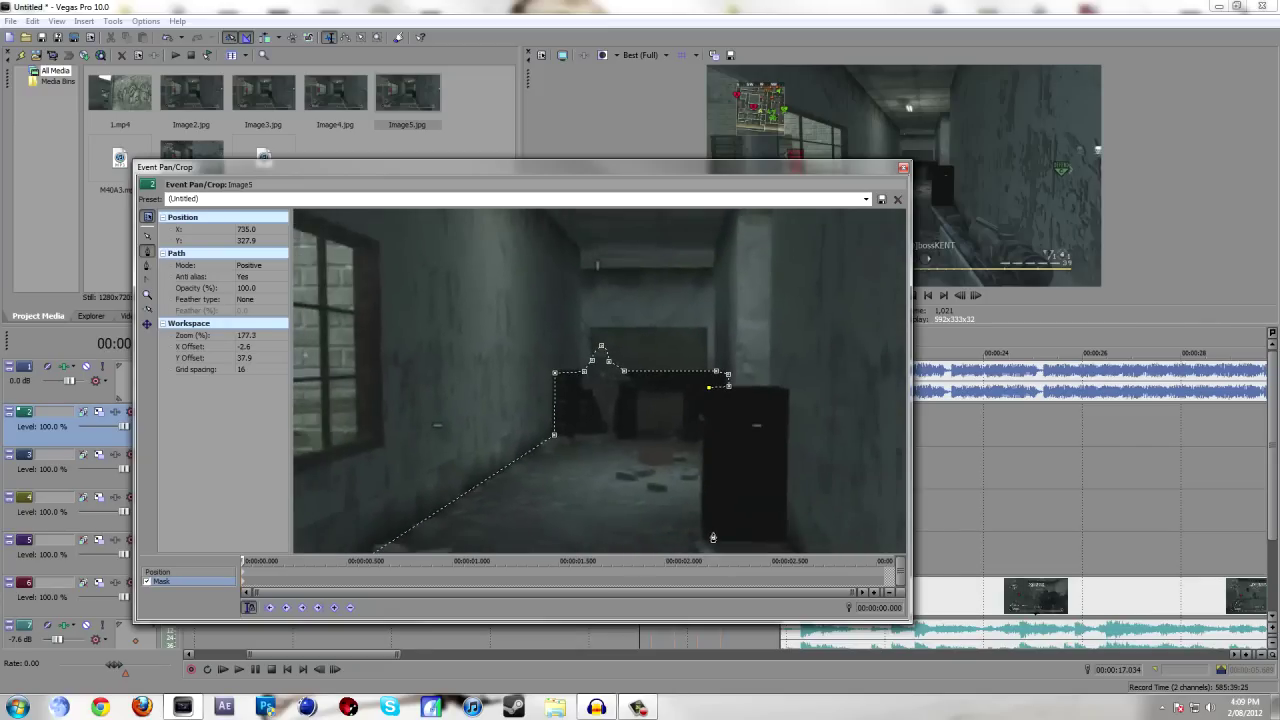
left_click(701, 541)
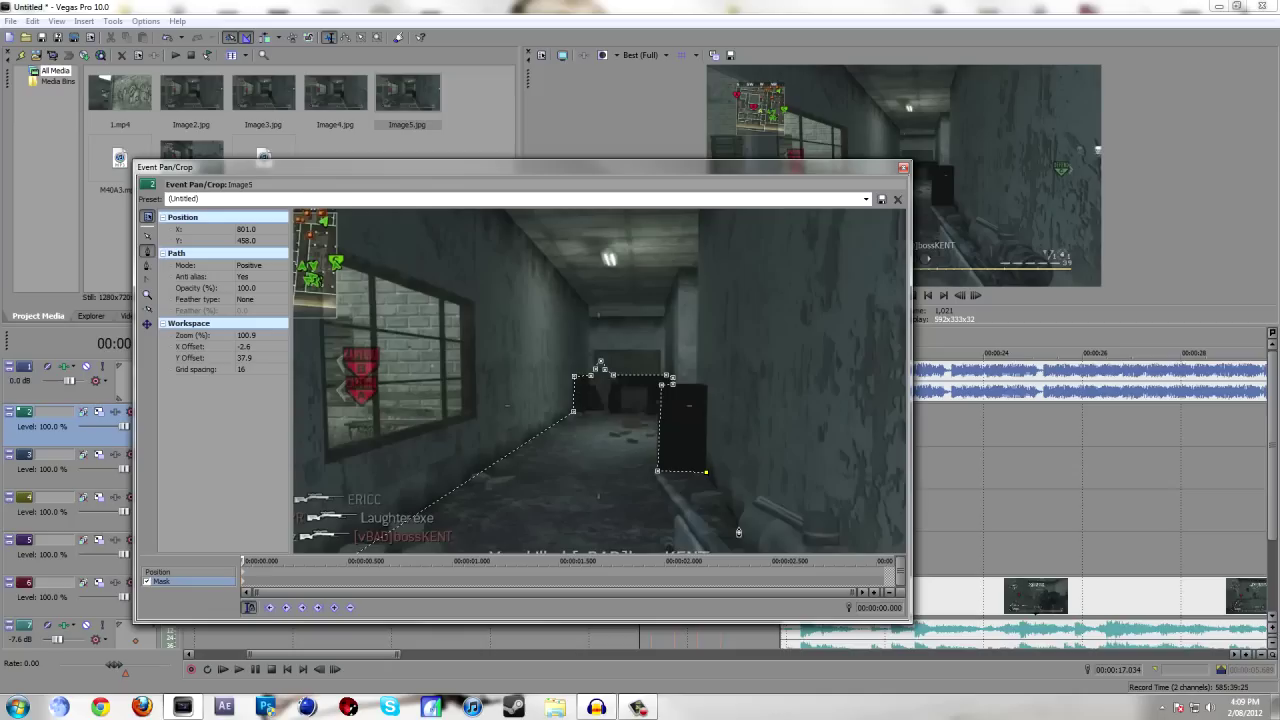
Trace mask anchors along the rifle barrel, around the gun's sight and down its lower curve.
scroll(657, 337, "up", 3)
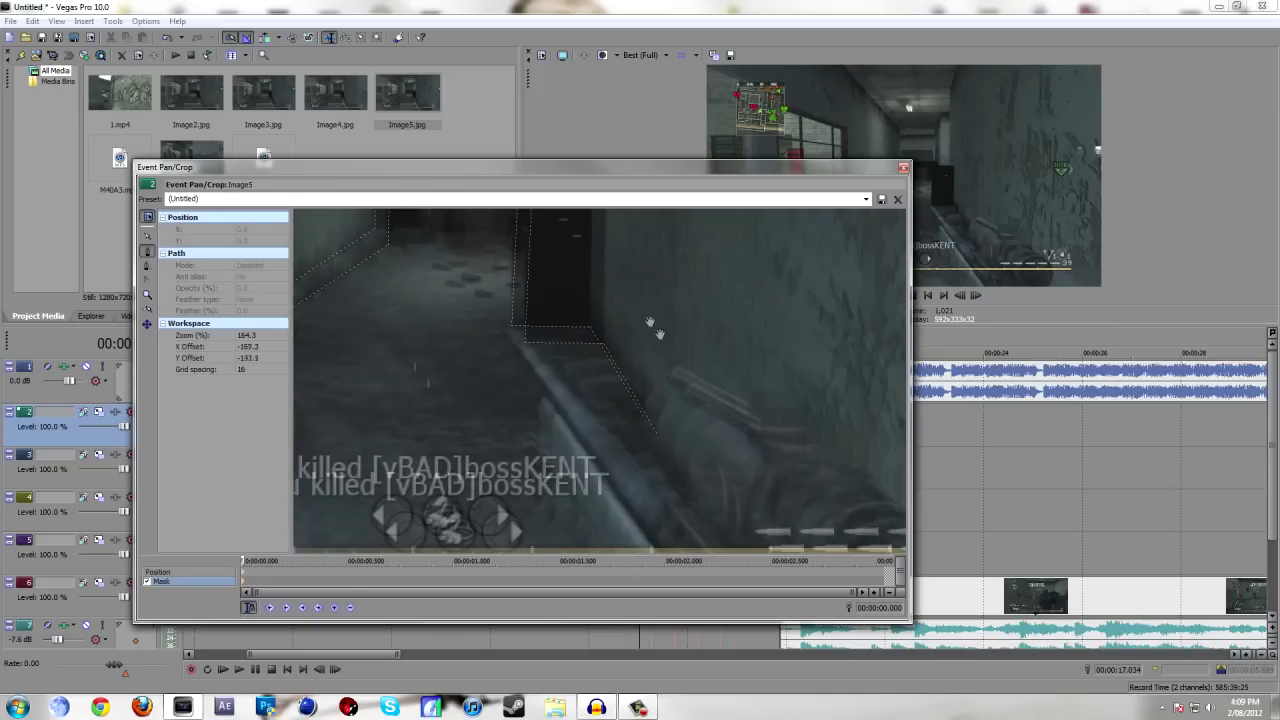
left_click(605, 372)
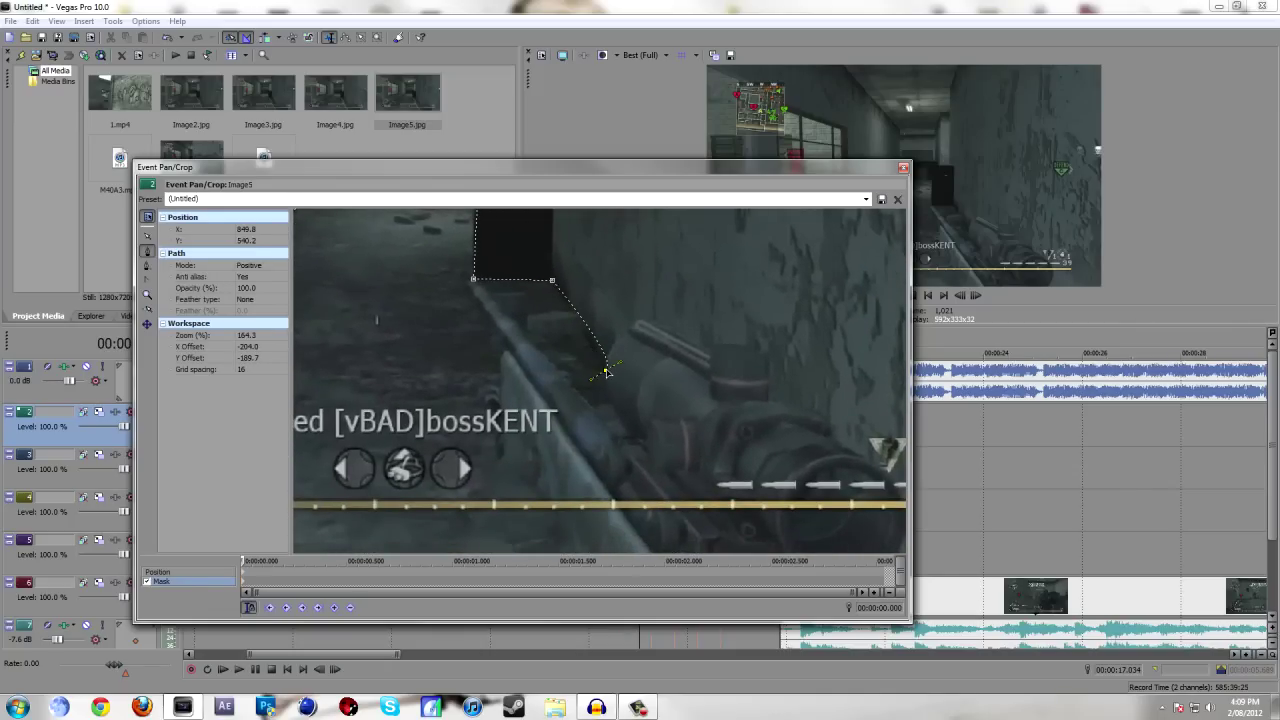
left_click_drag(627, 334, 650, 323)
left_click(642, 325)
left_click(653, 323)
left_click(710, 355)
left_click_drag(770, 359, 788, 380)
left_click(769, 402)
left_click_drag(789, 383, 770, 384)
left_click(793, 405)
left_click(829, 427)
Add a curved anchor at the bottom edge and close the mask at the lower-left start point.
left_click_drag(893, 510, 684, 352)
left_click(684, 353)
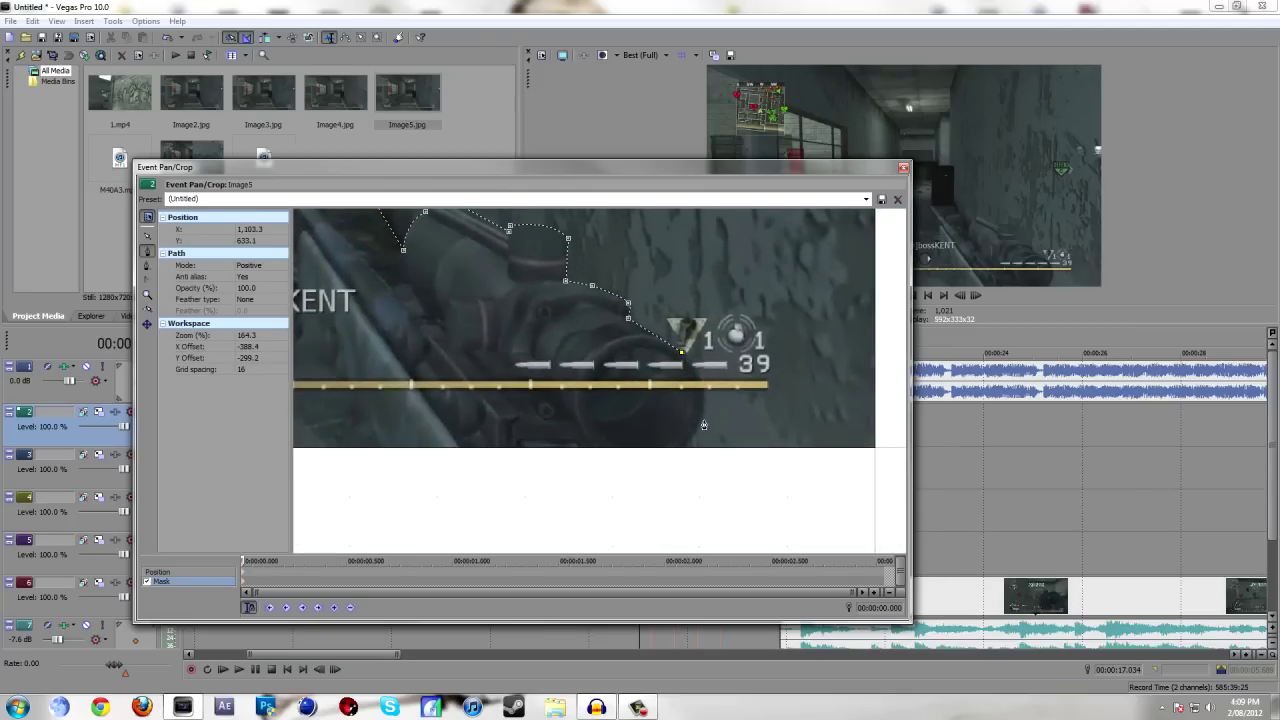
left_click_drag(701, 420, 678, 455)
scroll(540, 505, "down", 10)
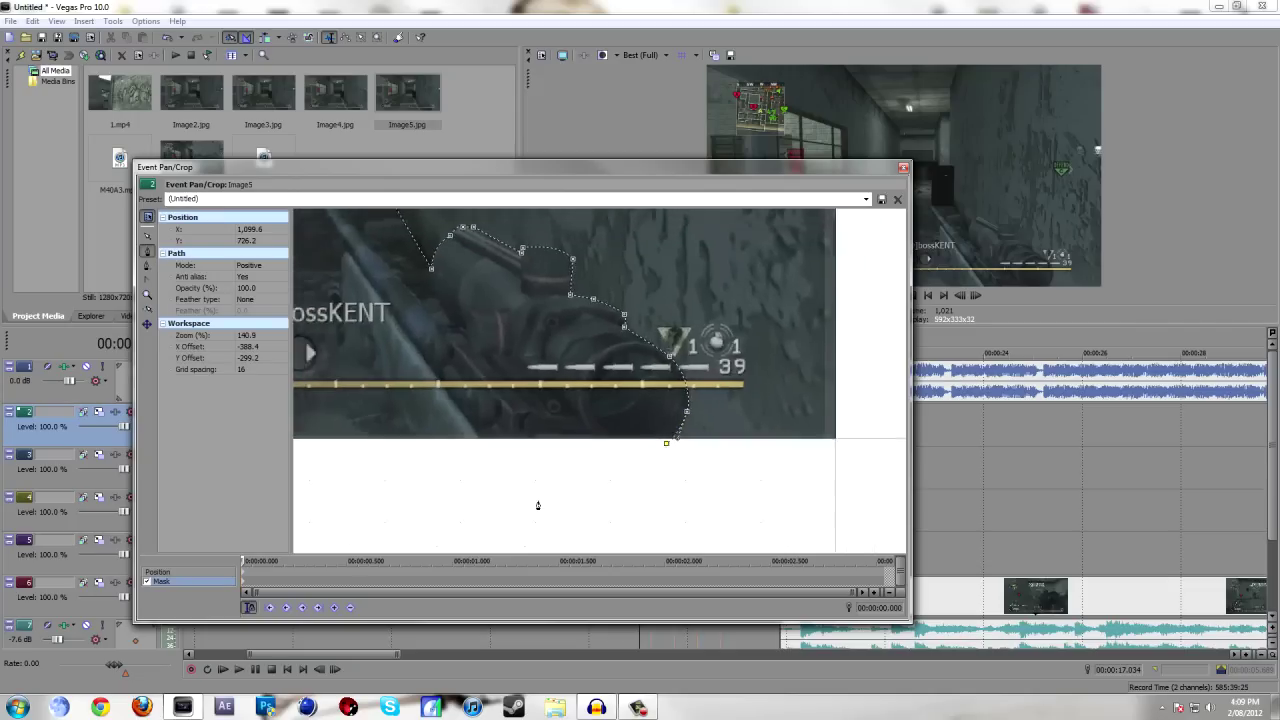
scroll(378, 445, "down", 3)
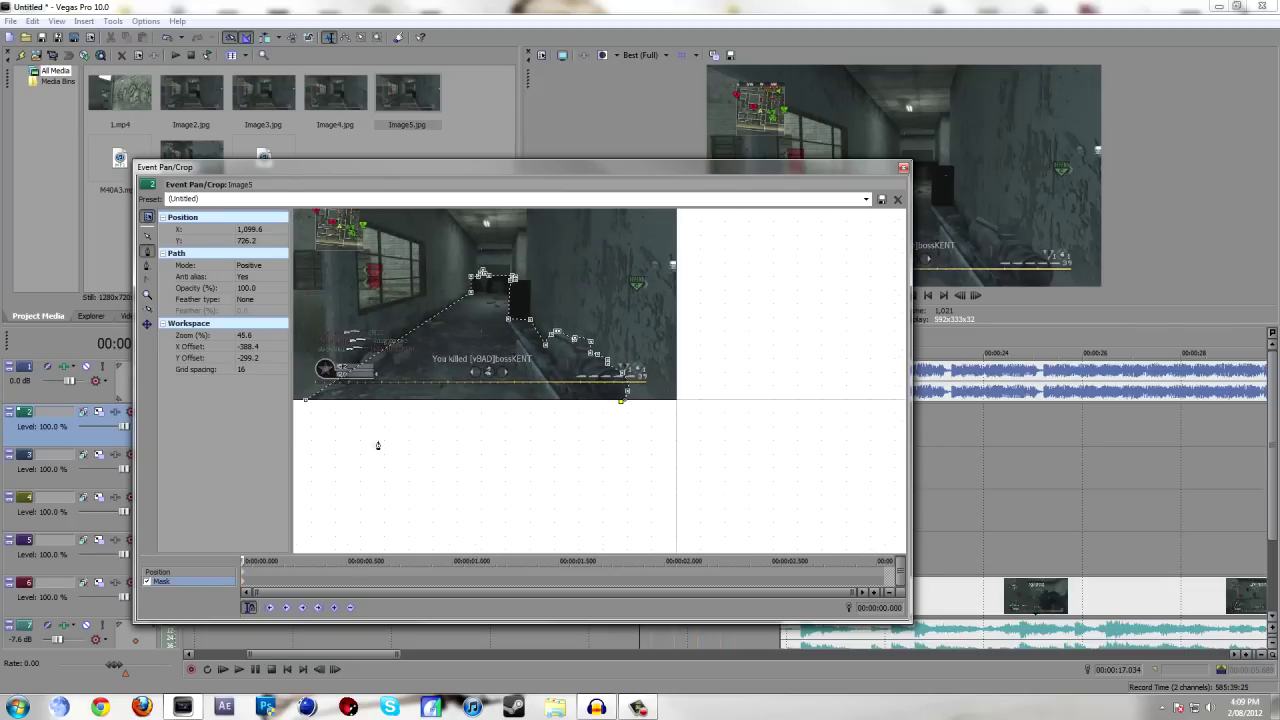
left_click(306, 406)
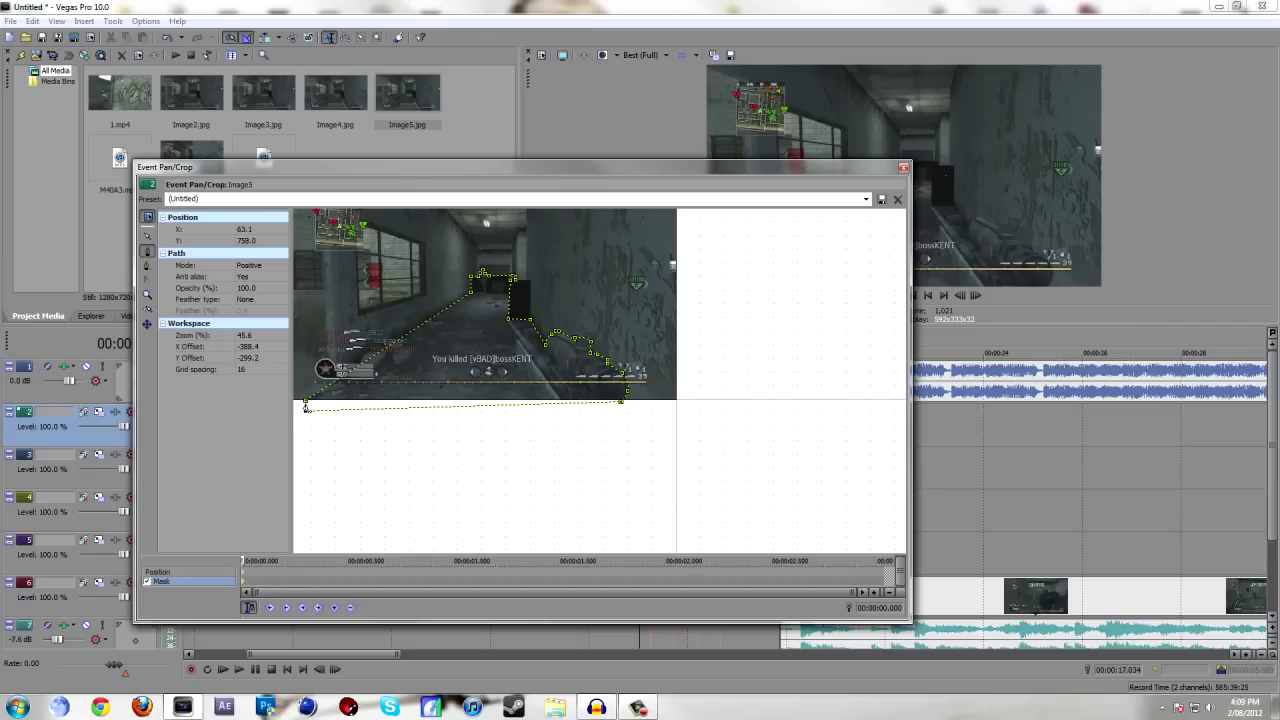
left_click(306, 406)
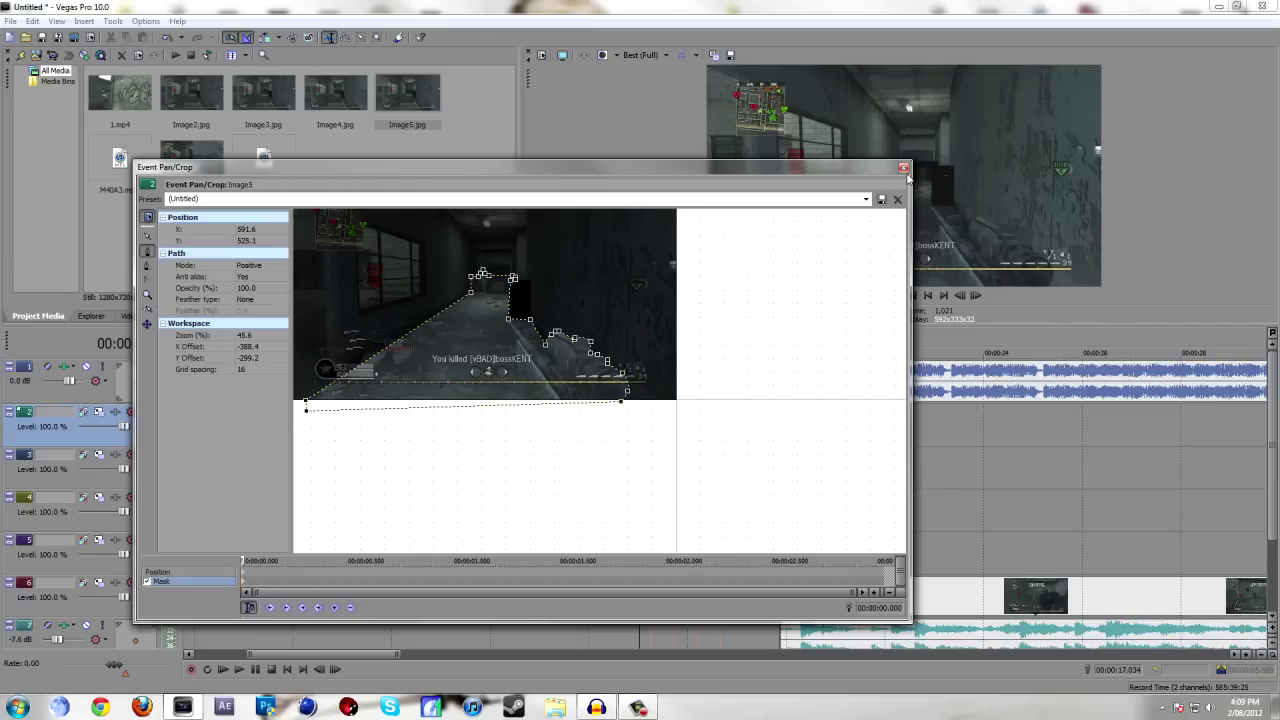
Shift the Image5 copies on tracks 3–5 later so they snap to the markers.
left_click_drag(673, 170, 899, 285)
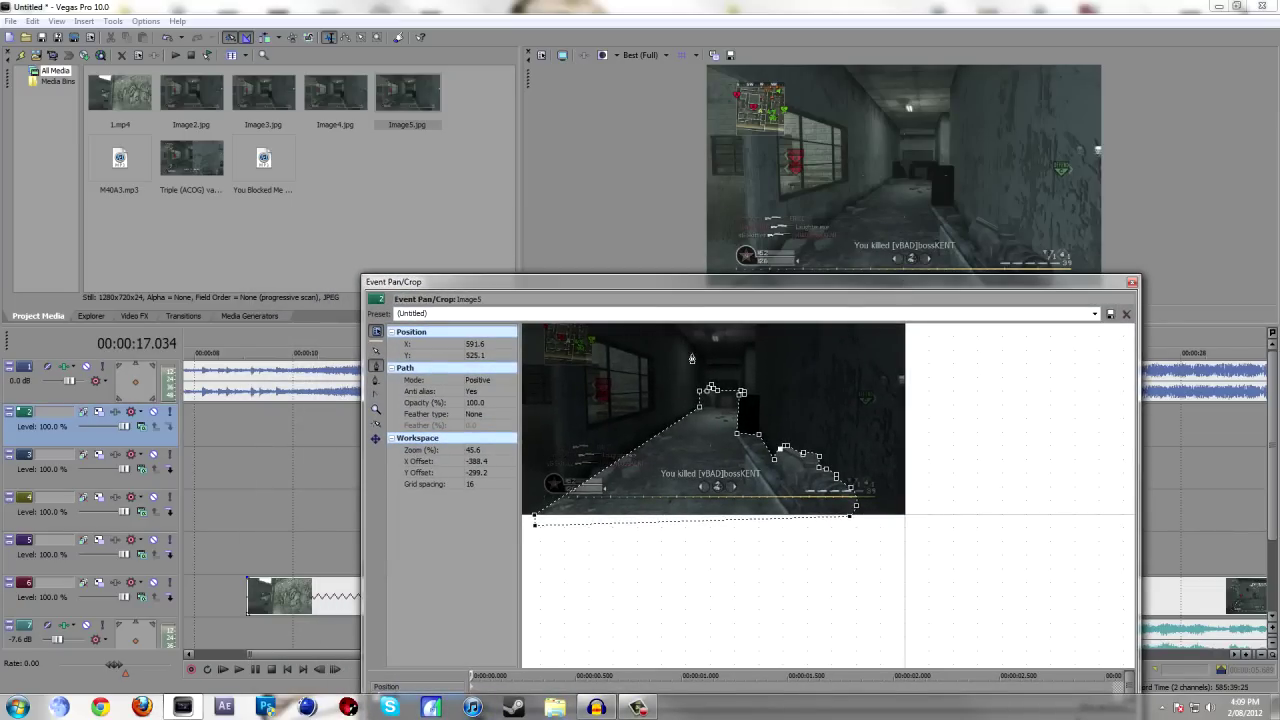
left_click_drag(648, 288, 544, 633)
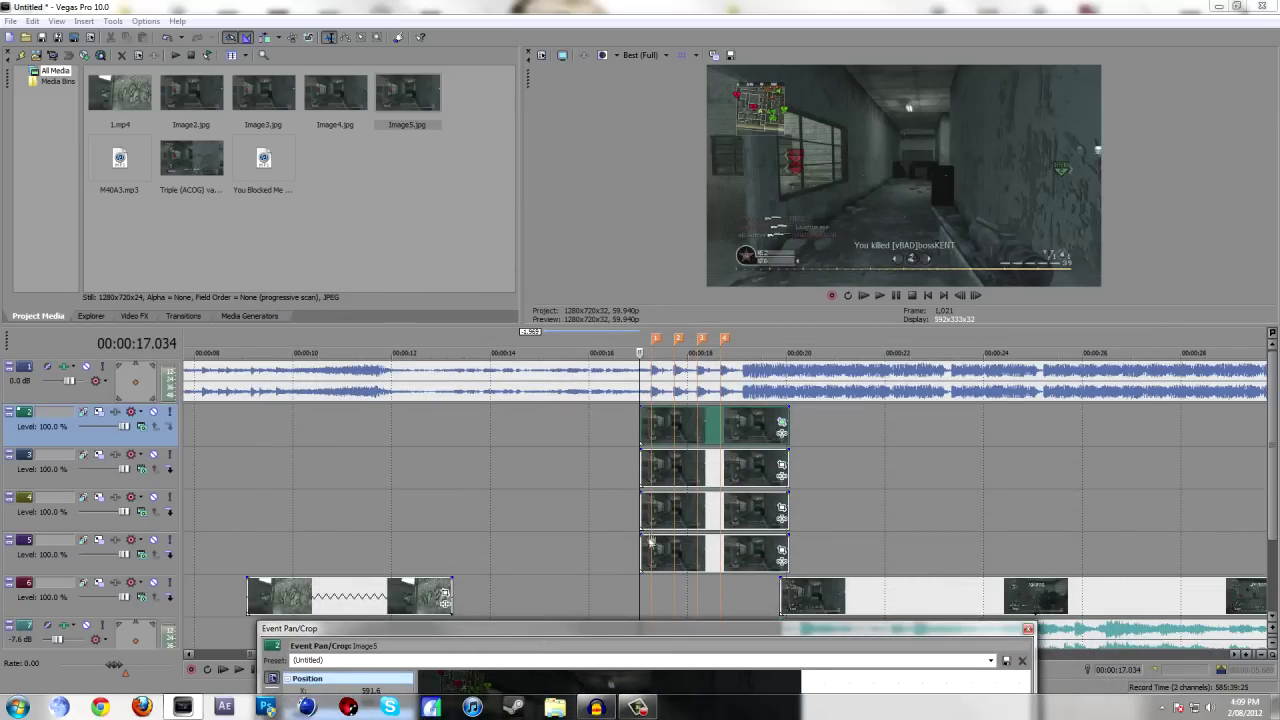
left_click(668, 467)
left_click(668, 510, "ctrl")
left_click_drag(672, 552, 692, 552)
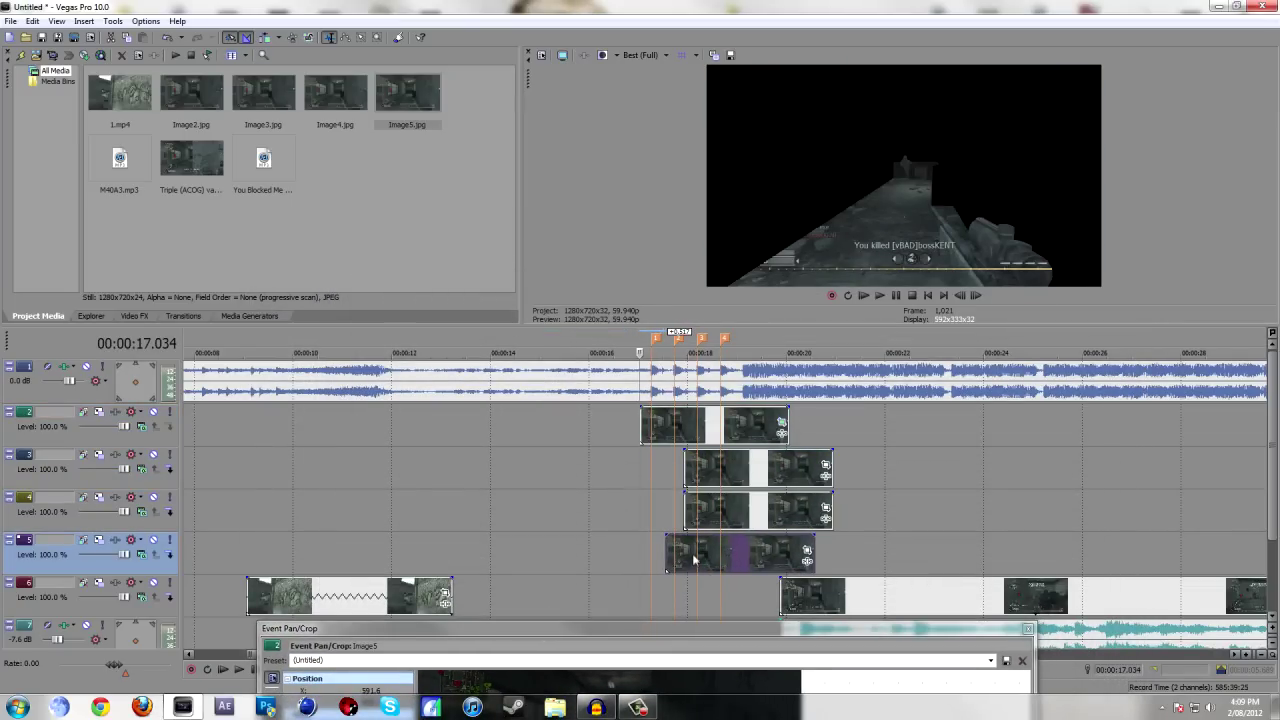
Close the track-2 mask editor and open Event Pan/Crop for the track-3 copy.
left_click_drag(633, 624, 539, 242)
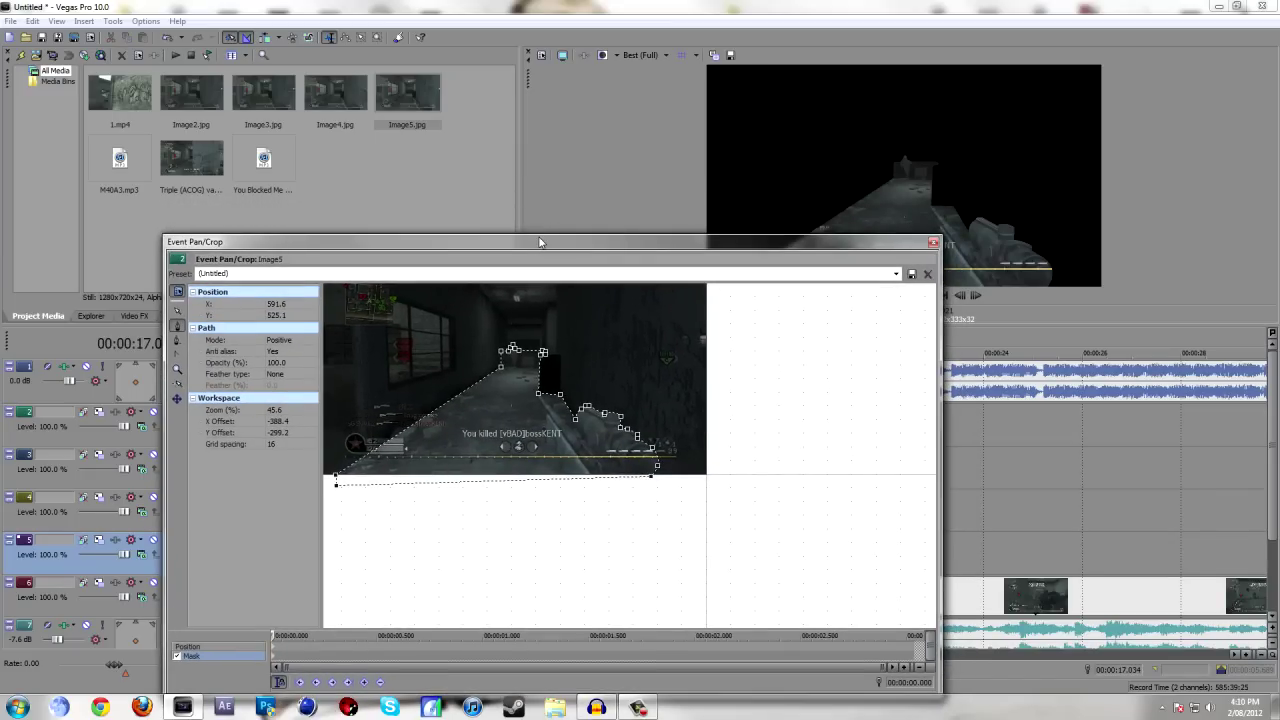
left_click(932, 242)
left_click(744, 472)
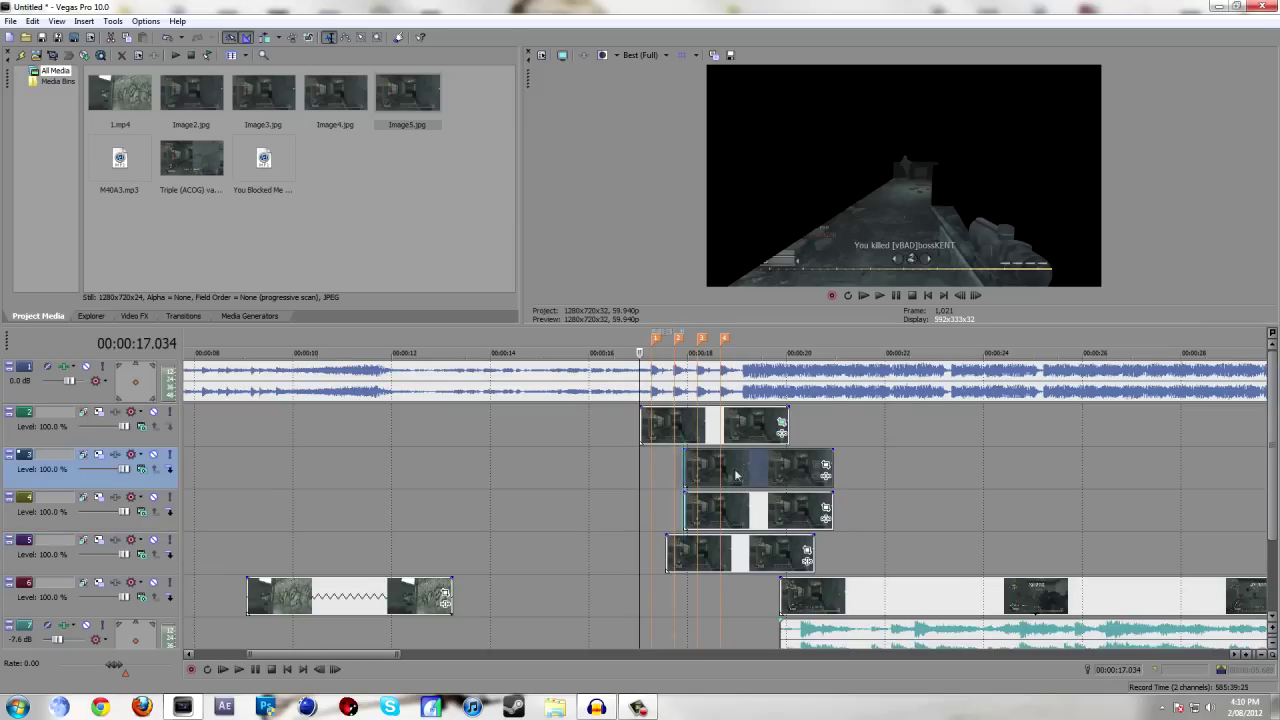
left_click(781, 465)
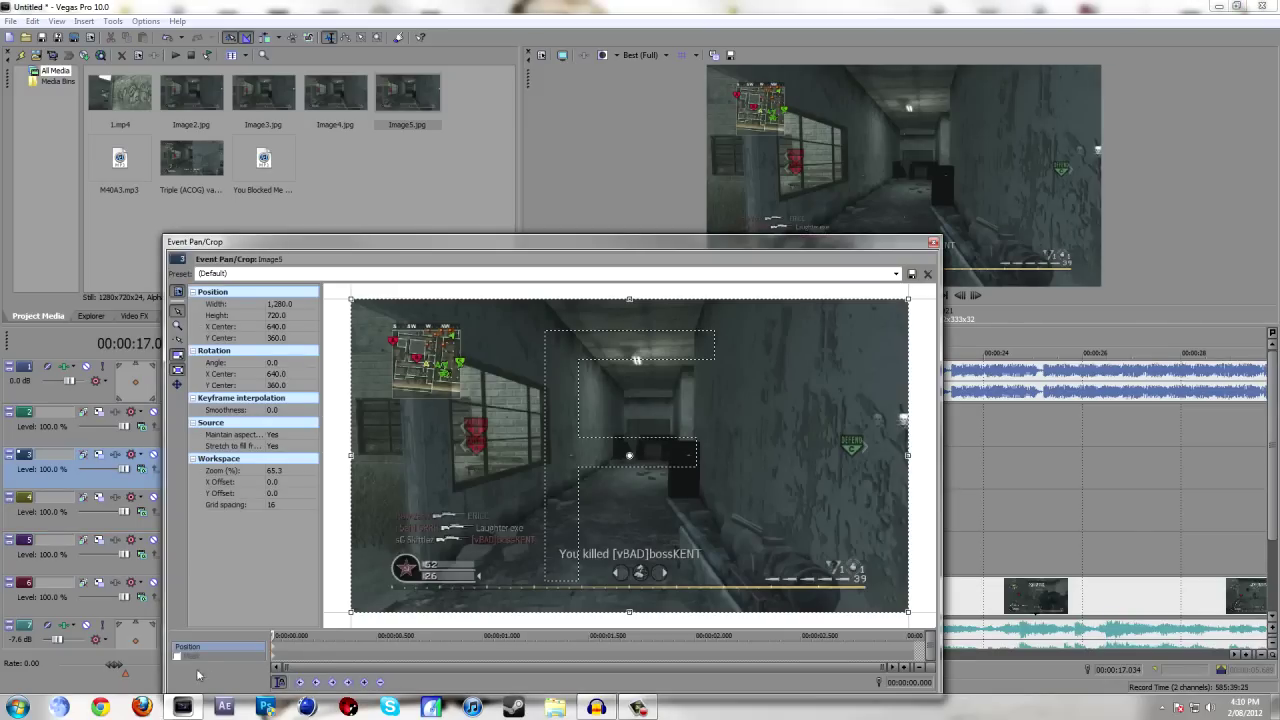
Enable masking on the track-3 copy and pan toward the image's bottom-right.
left_click(178, 657)
scroll(748, 442, "up", 4)
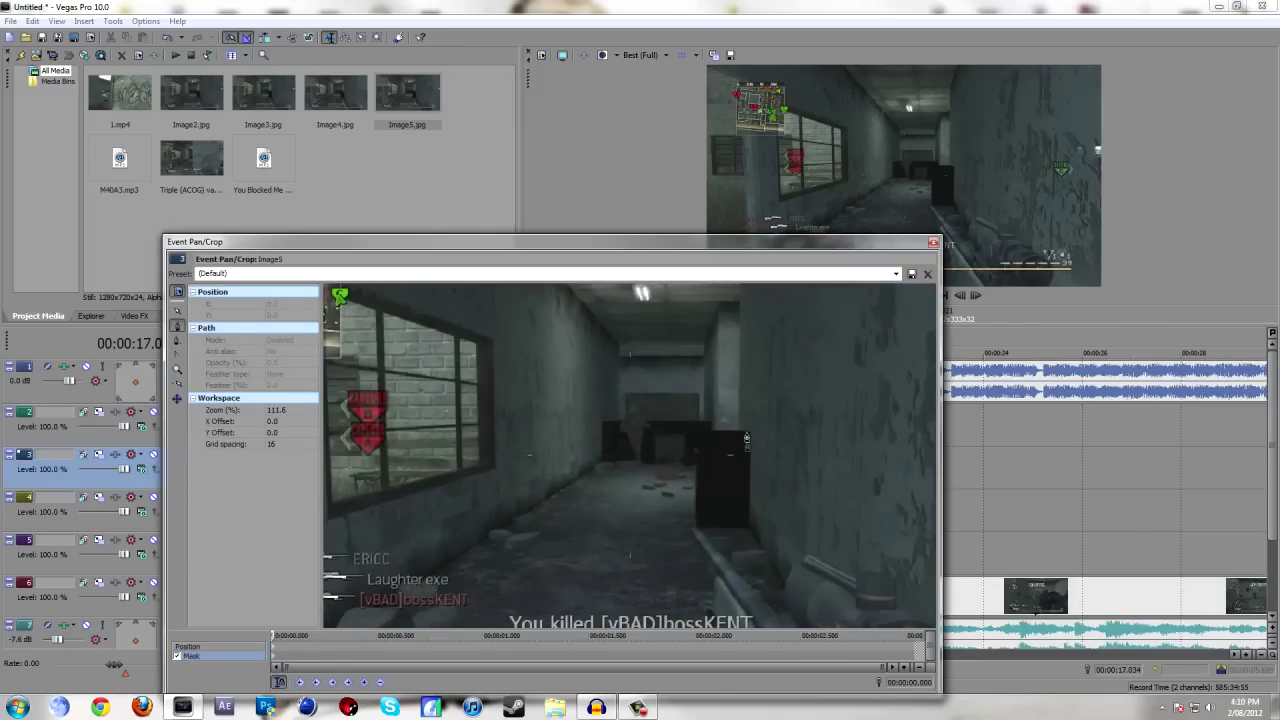
left_click_drag(771, 471, 541, 329)
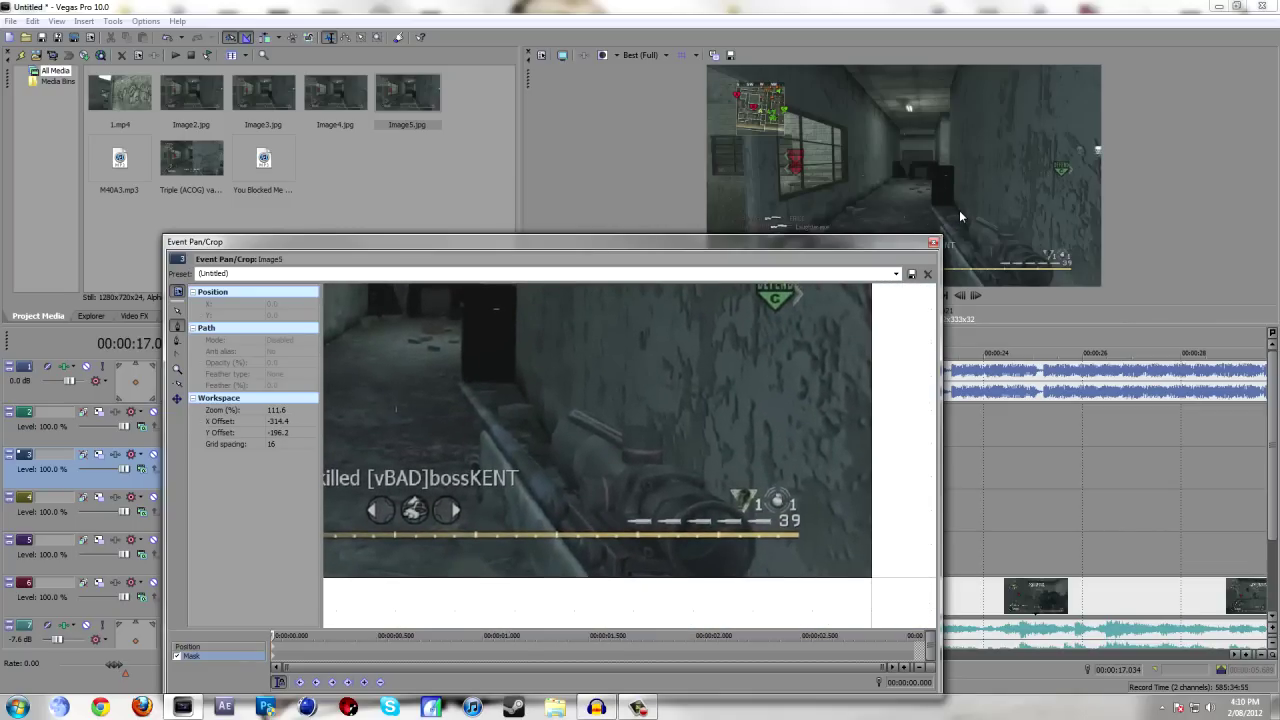
left_click_drag(838, 245, 808, 165)
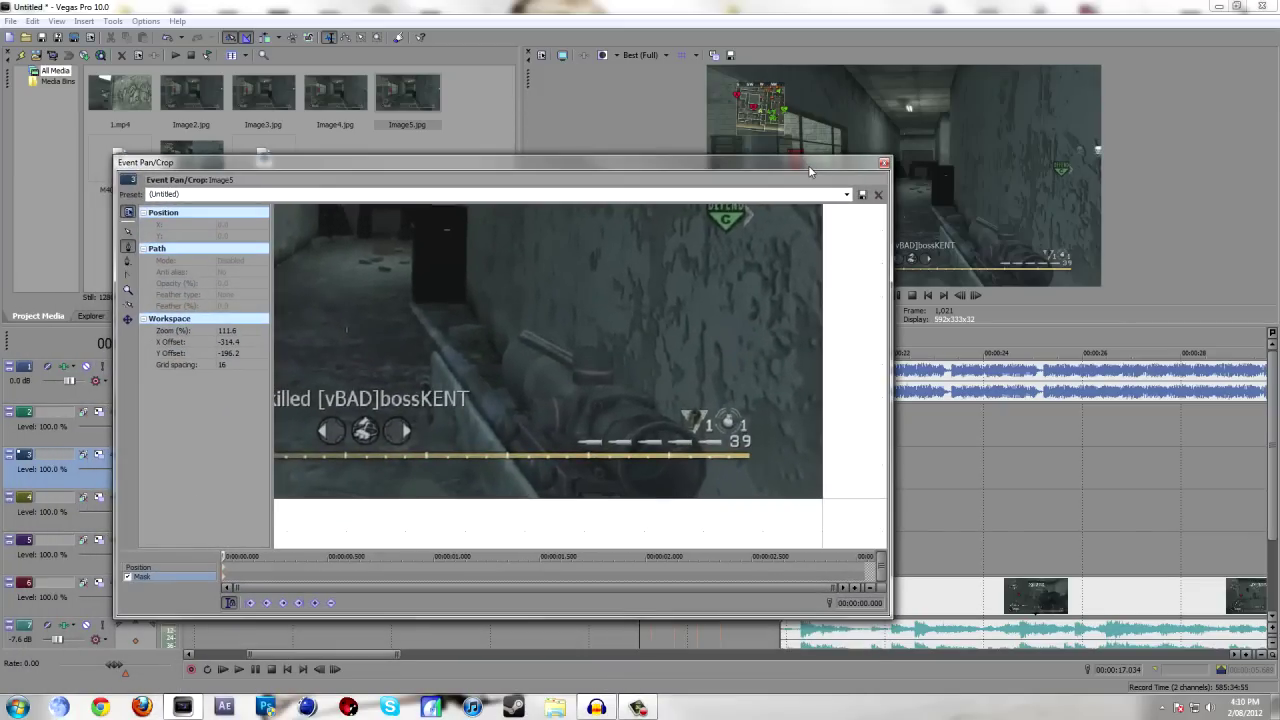
Start the mask at the bottom edge and trace up the weapon, around the sight and along the barrel.
left_click(688, 500)
left_click(688, 487)
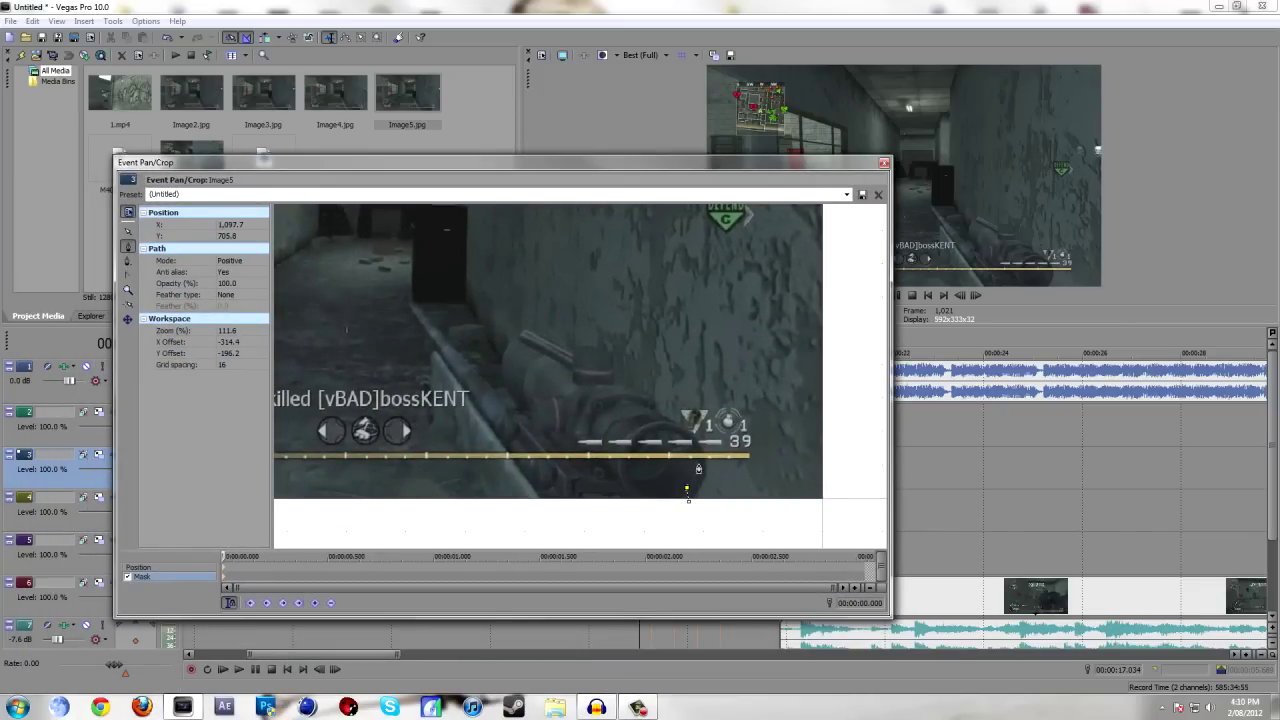
left_click(697, 463)
left_click(682, 437)
left_click(663, 426)
left_click(648, 410)
left_click(638, 397)
left_click(612, 391)
left_click(607, 359)
left_click(584, 355)
left_click(516, 350)
Continue the mask up toward the corridor, along the doorway's bottom and up the right wall edge.
left_click(464, 307)
left_click(412, 306)
left_click_drag(412, 306, 430, 412)
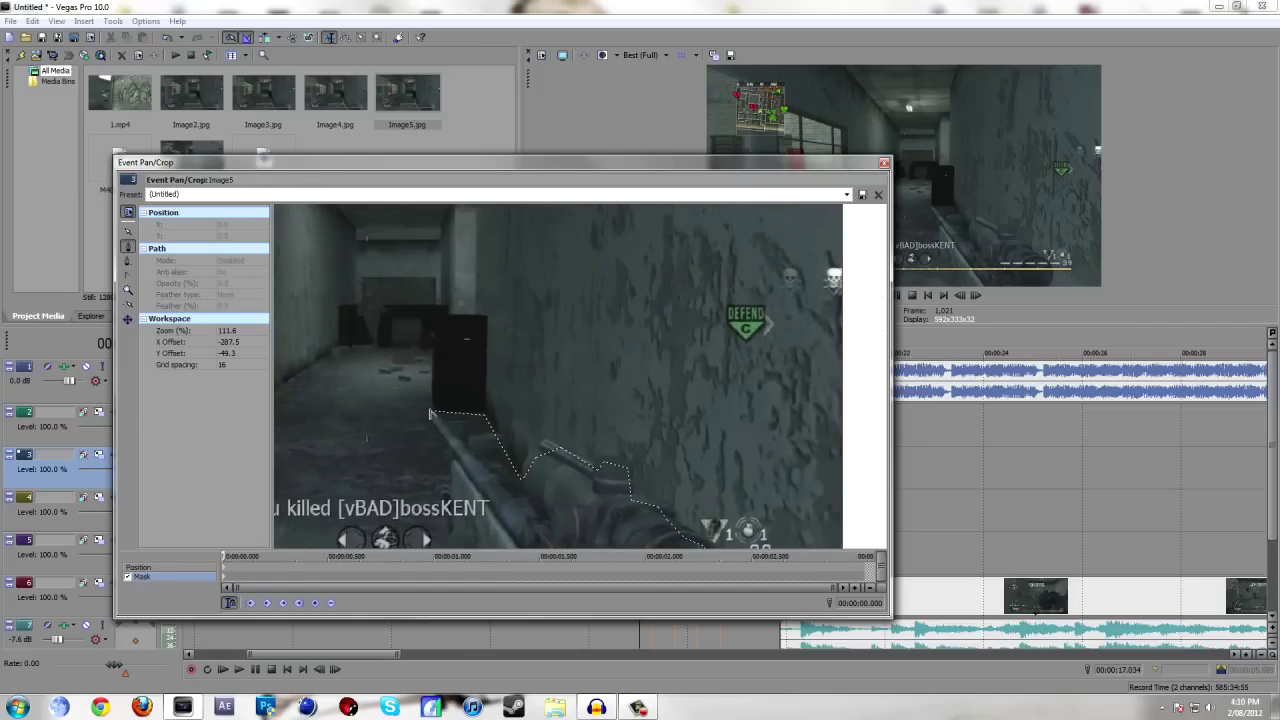
left_click(431, 411)
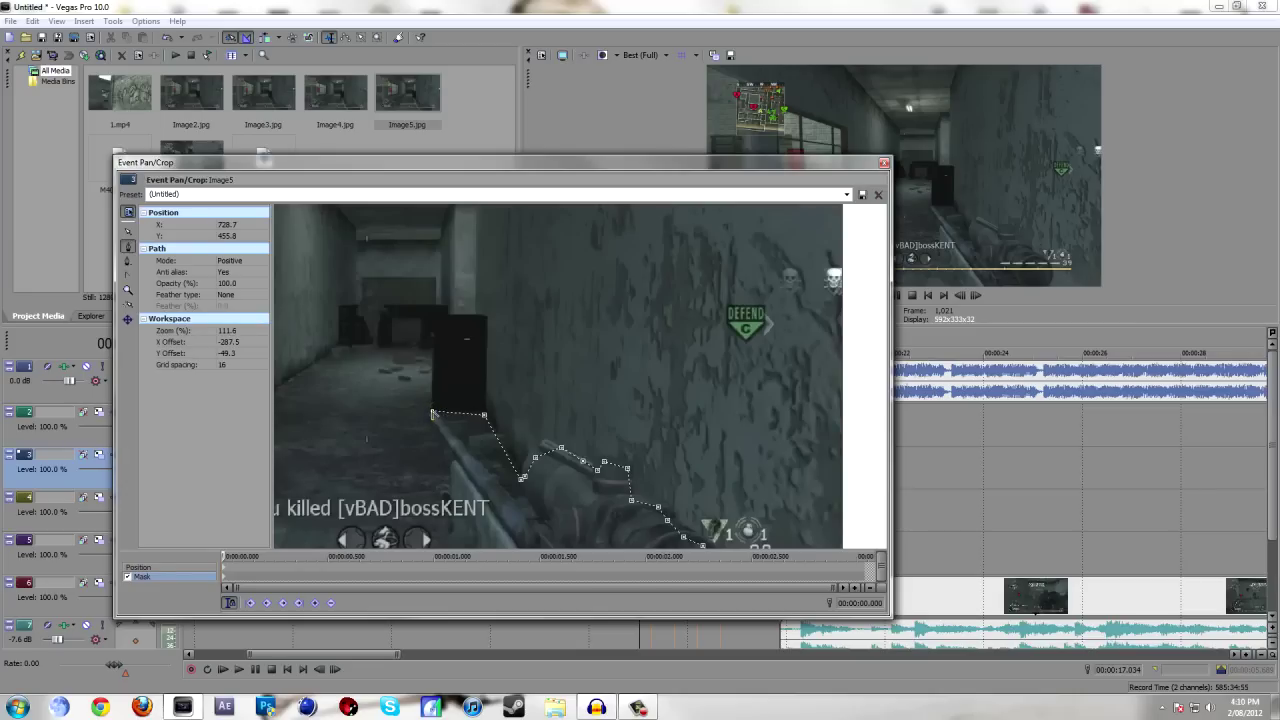
scroll(432, 413, "up", 5)
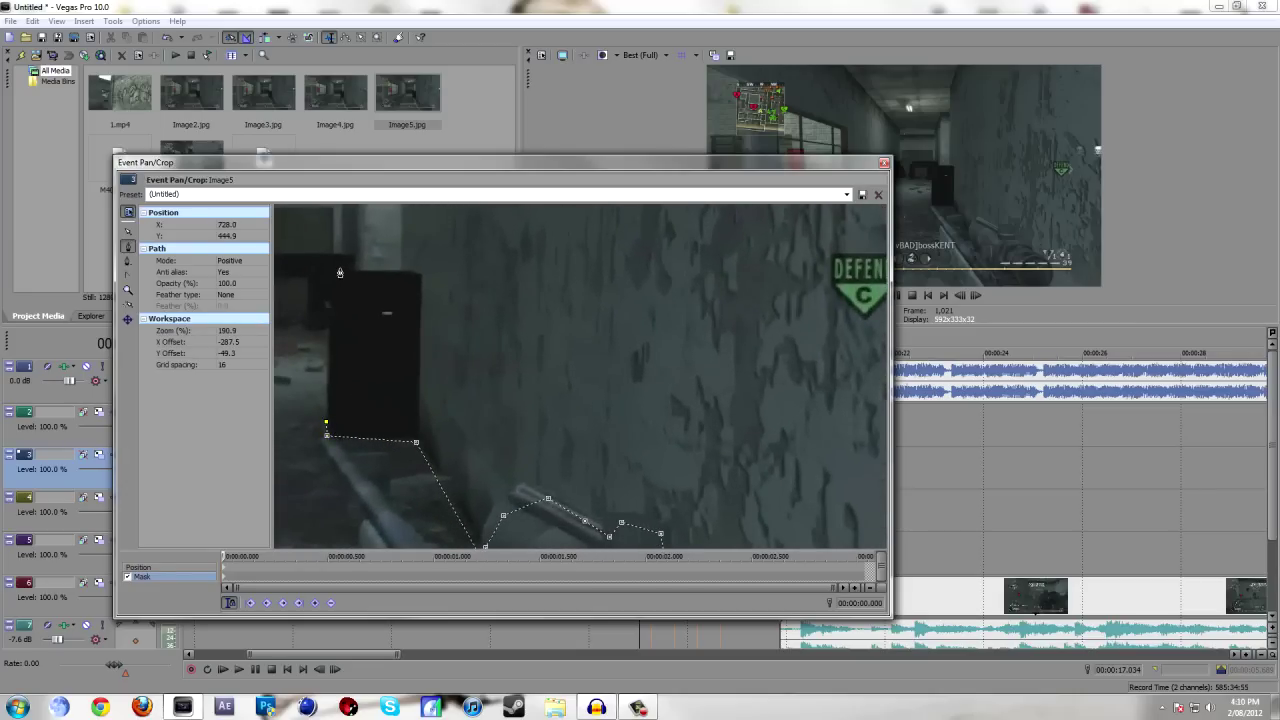
left_click(333, 276)
scroll(347, 258, "down", 5)
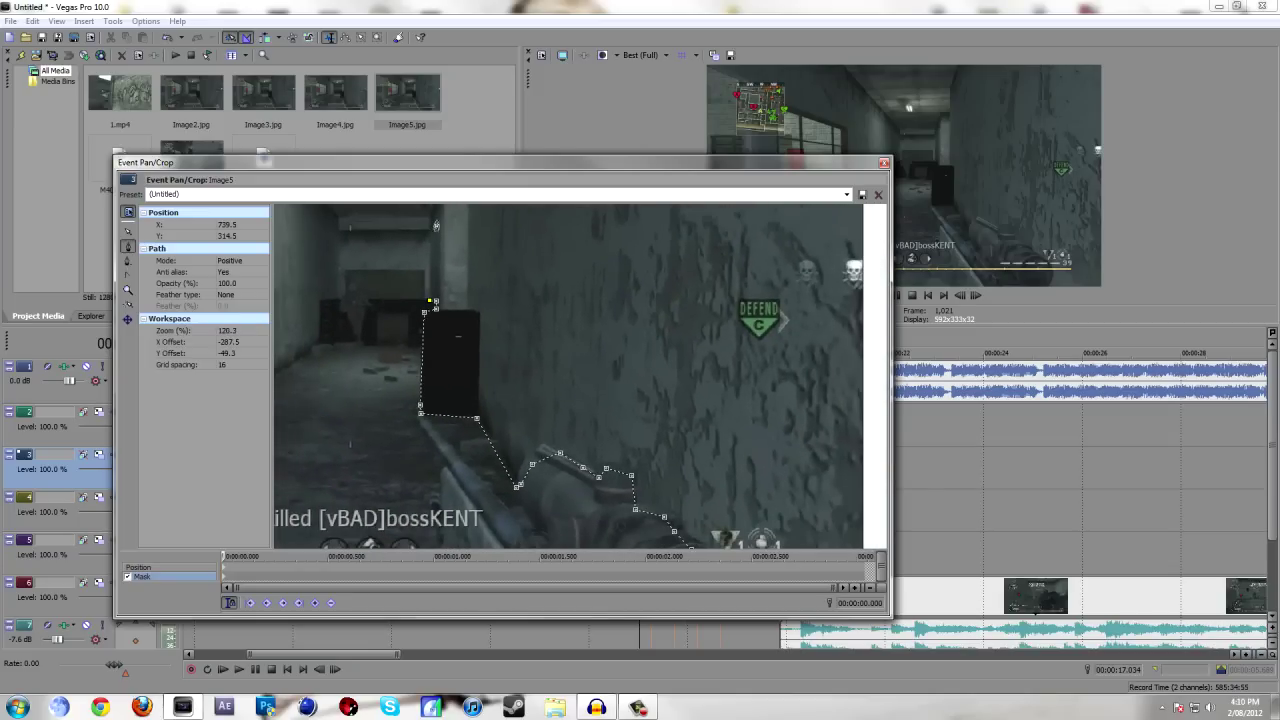
scroll(431, 221, "up", 5)
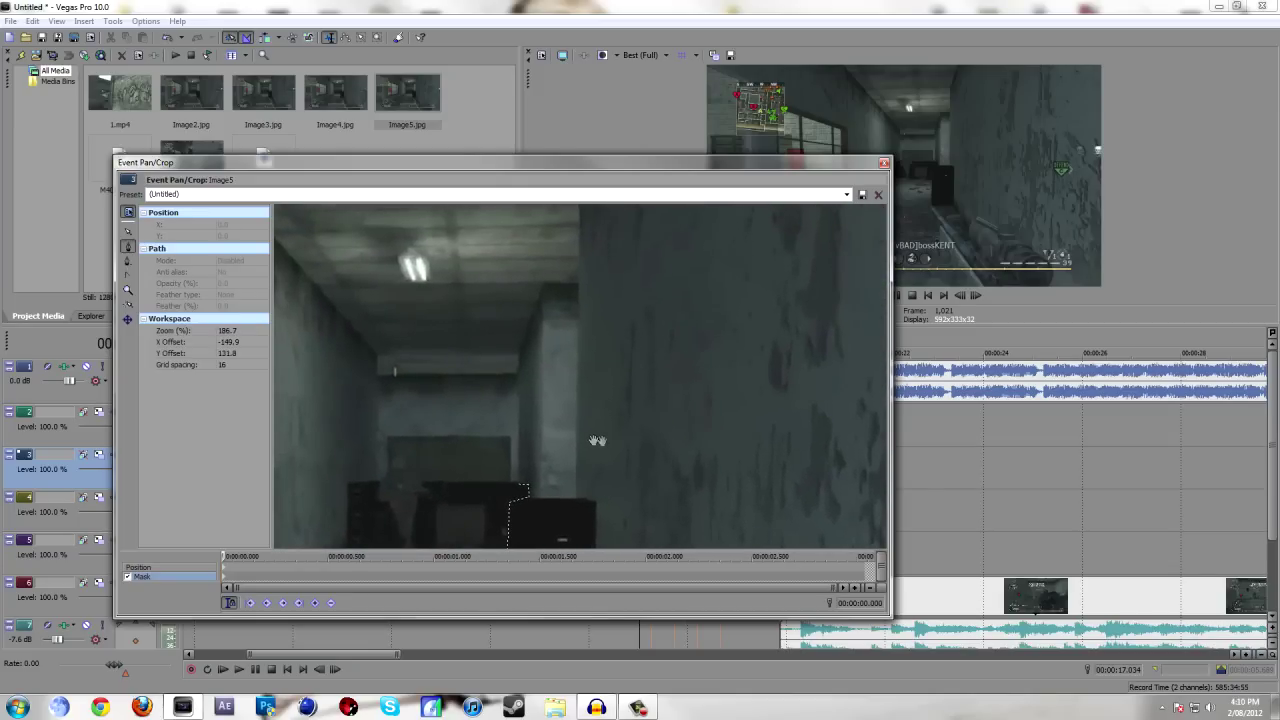
left_click(521, 488)
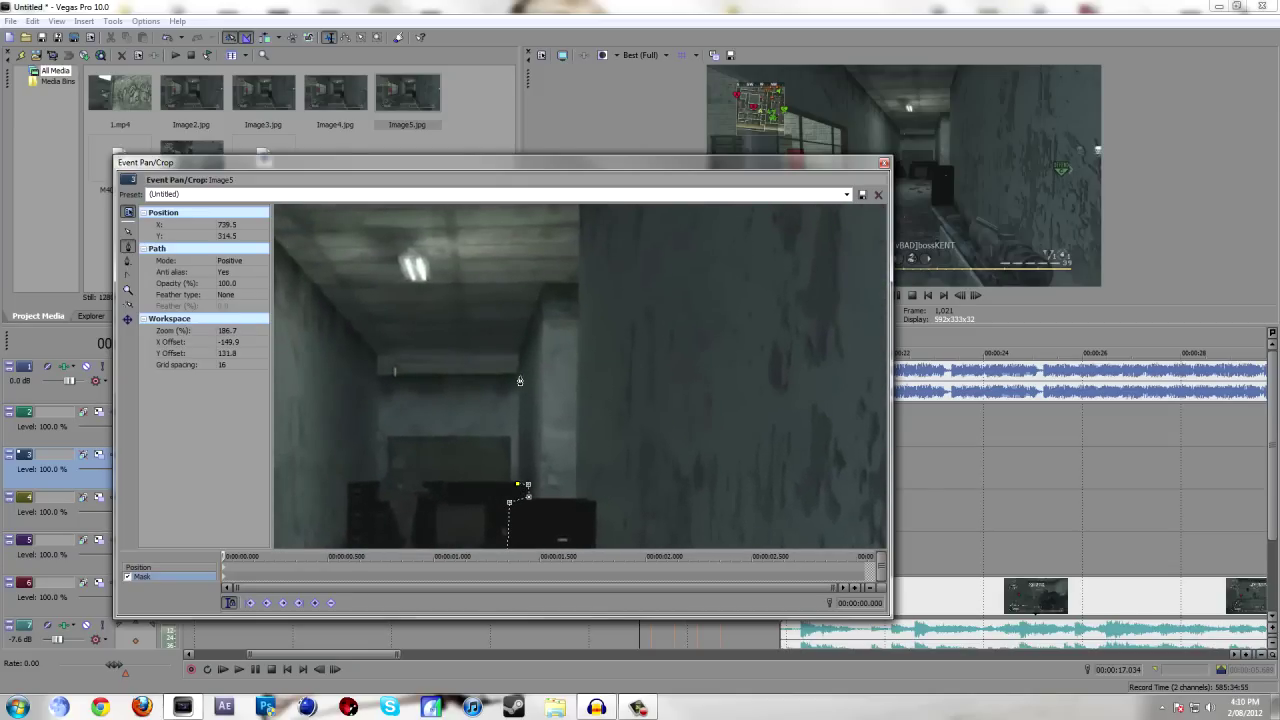
left_click(518, 349)
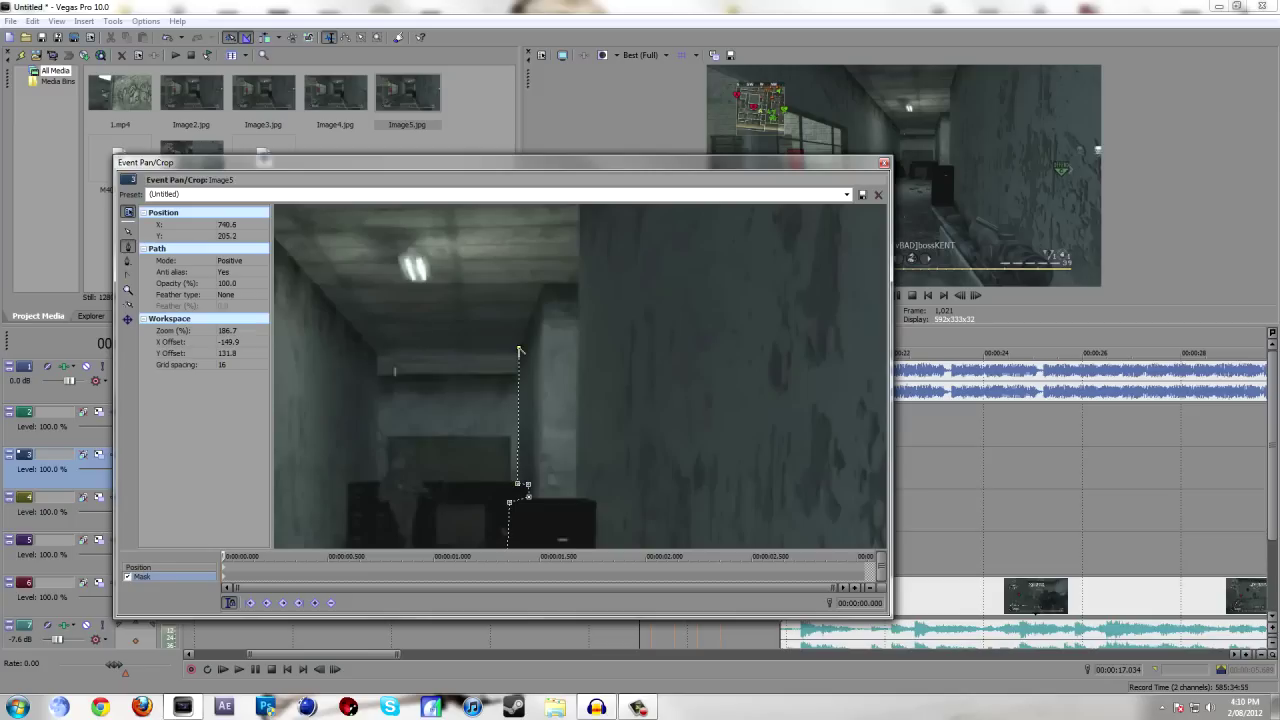
left_click(544, 288)
Carry the mask past the frame's top and bottom right corners and close it at the start point.
scroll(578, 288, "down", 3)
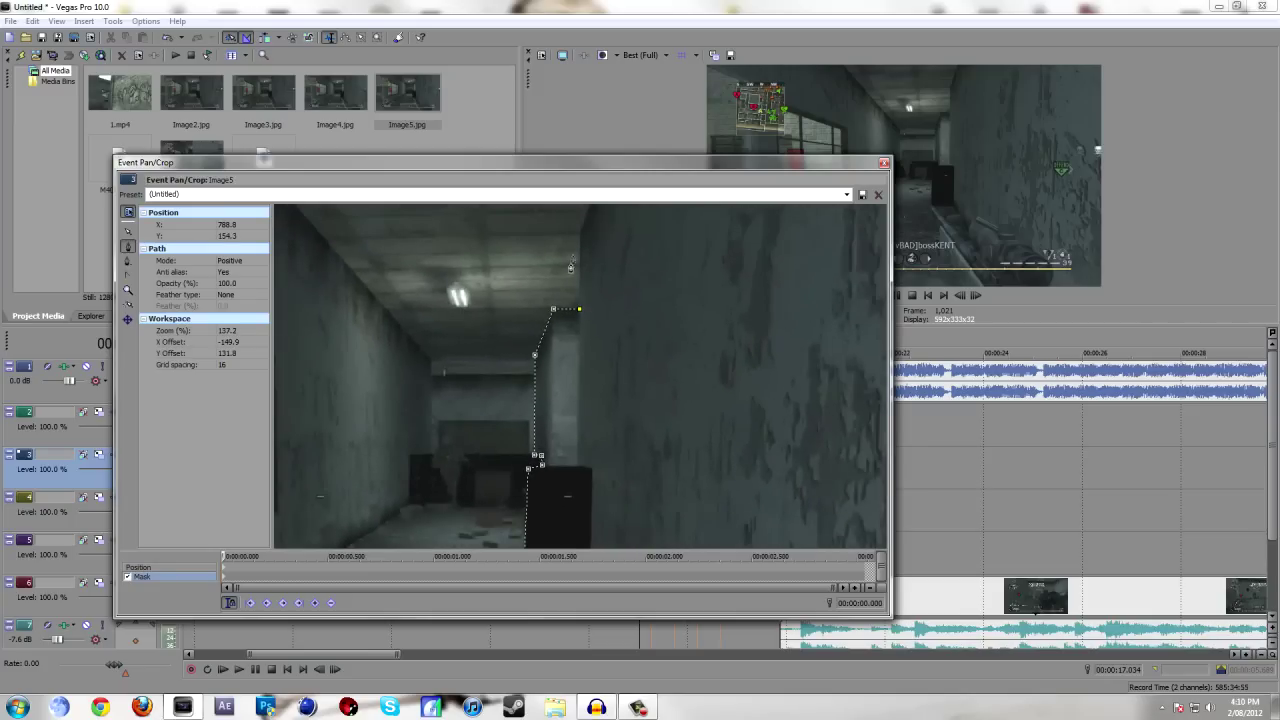
left_click(580, 272)
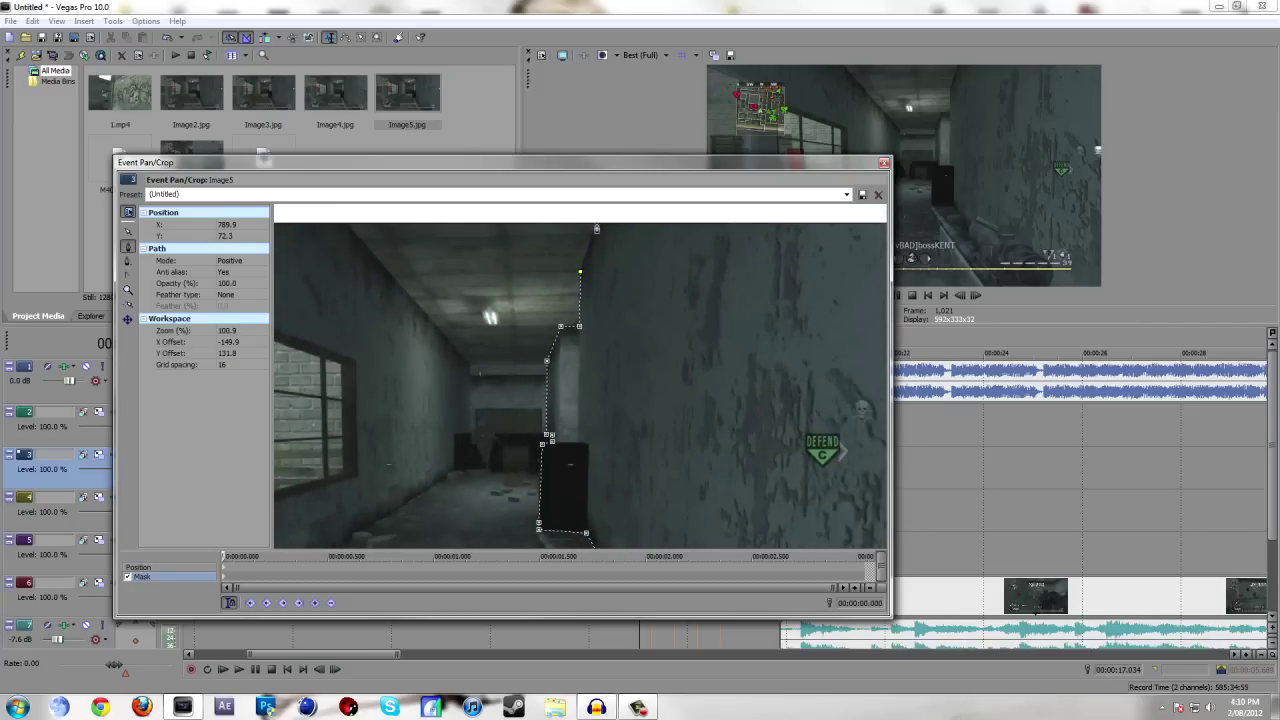
scroll(598, 222, "down", 2)
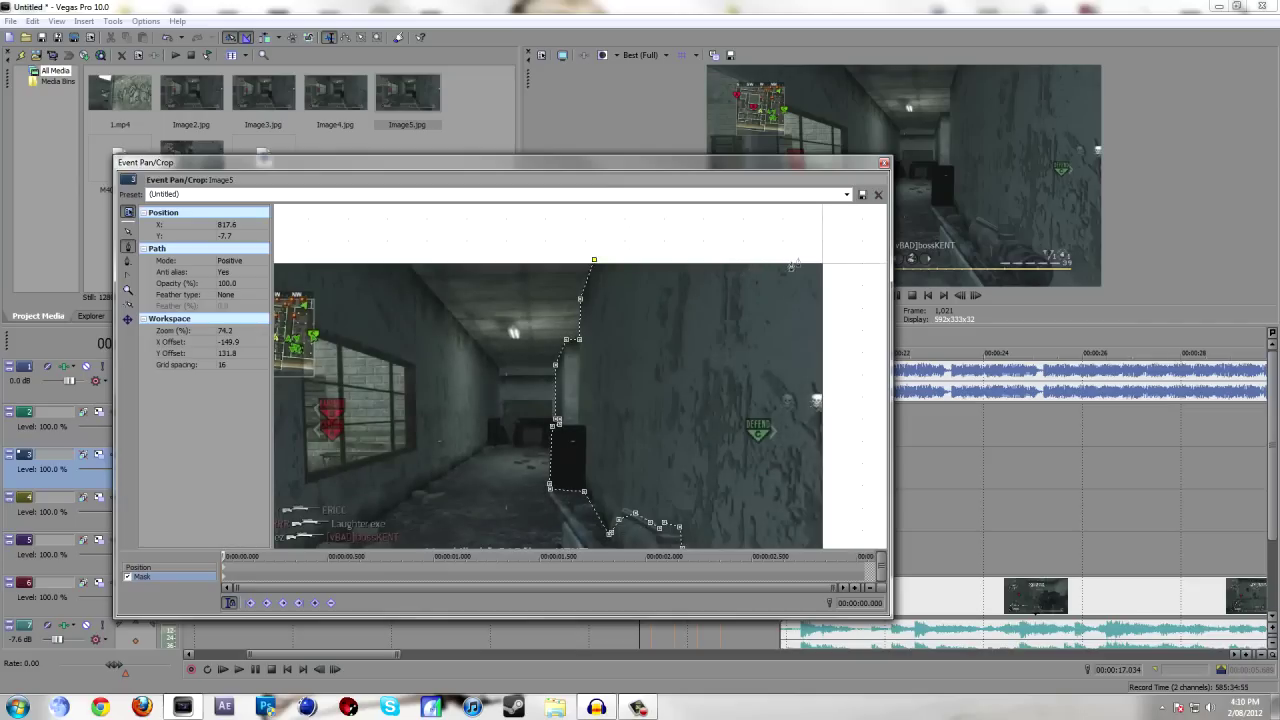
left_click(826, 258)
scroll(793, 463, "down", 1)
scroll(793, 463, "down", 1)
left_click(753, 511)
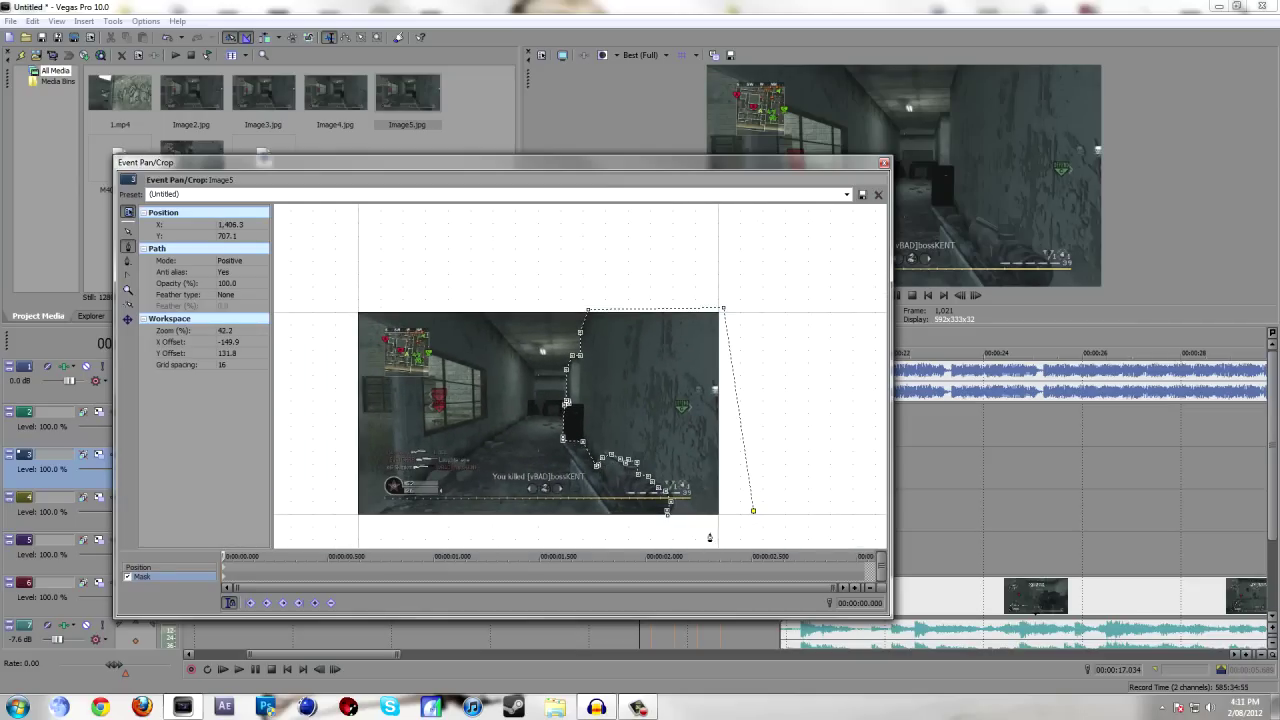
left_click(709, 532)
left_click(668, 515)
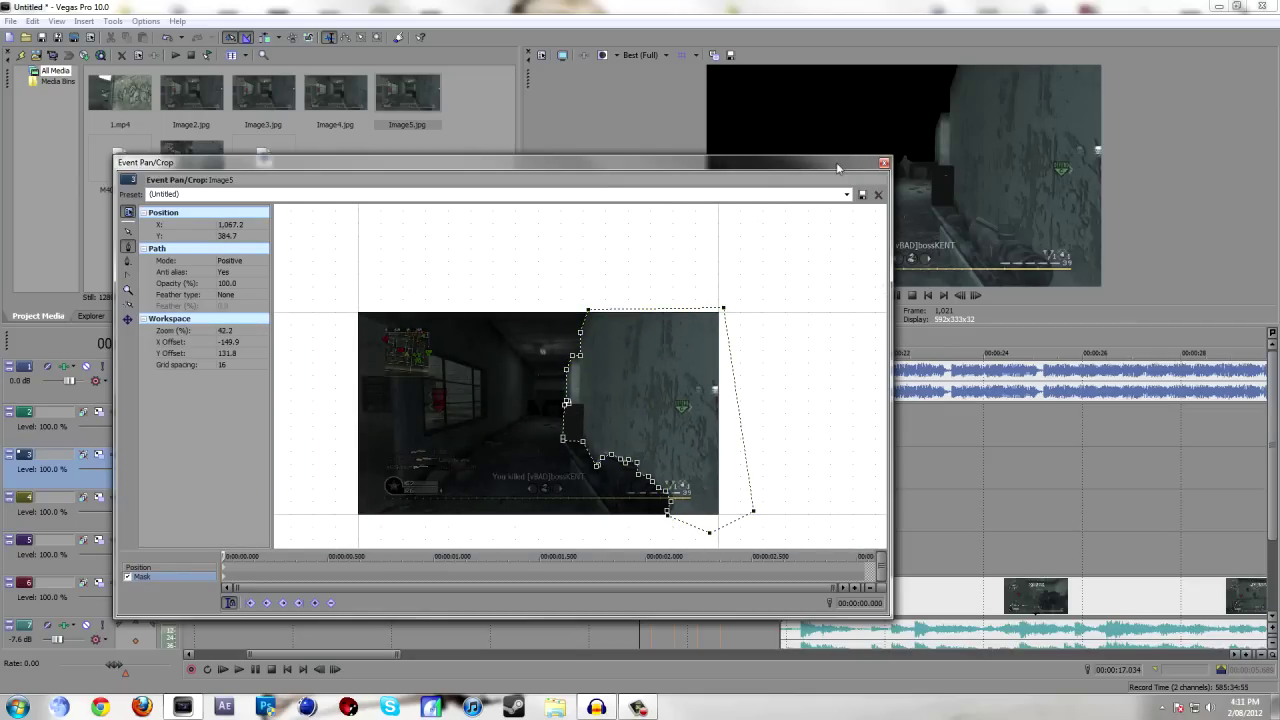
Check the track-3 mask against the timeline and close the Pan/Crop editor.
left_click_drag(831, 161, 730, 550)
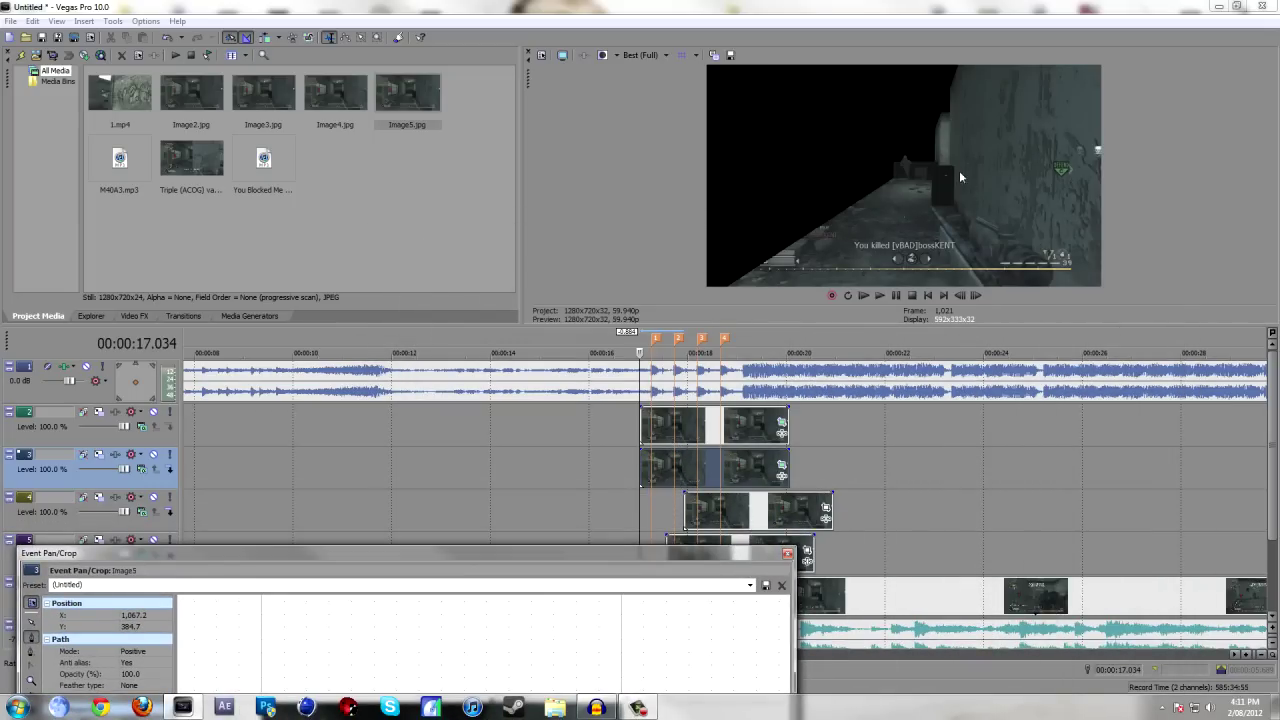
left_click_drag(545, 553, 557, 187)
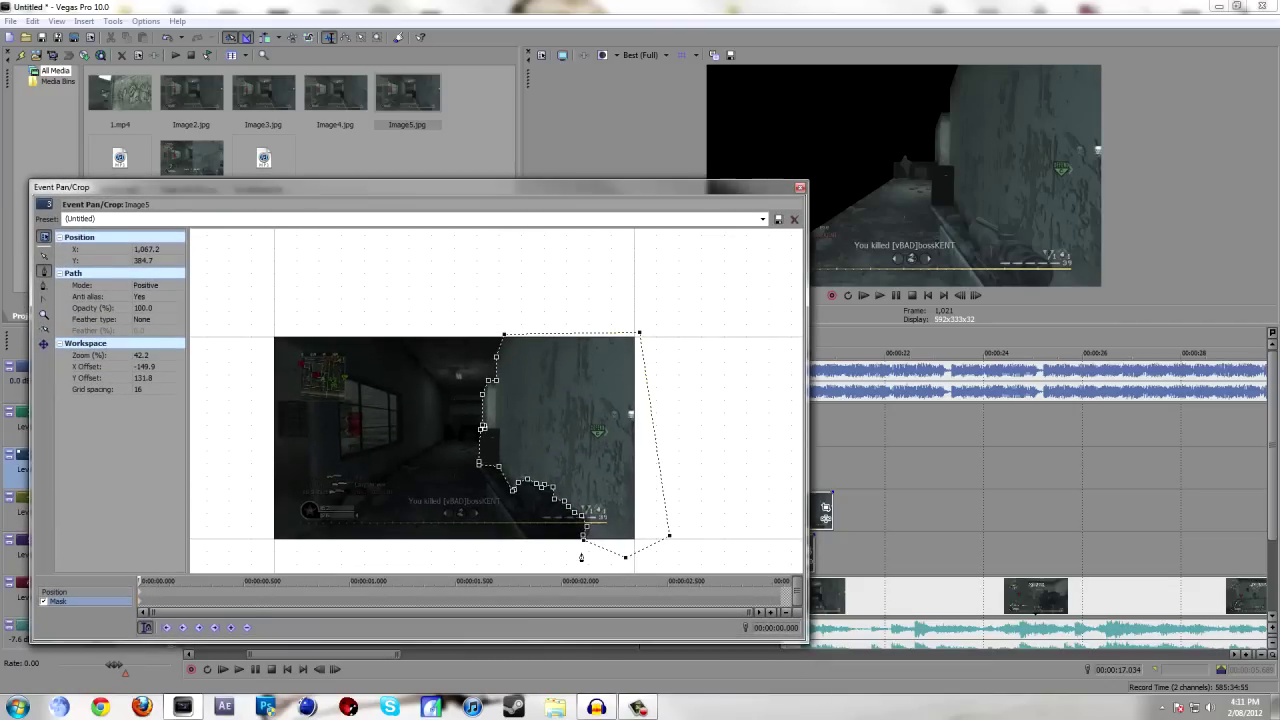
scroll(558, 362, "up", 5)
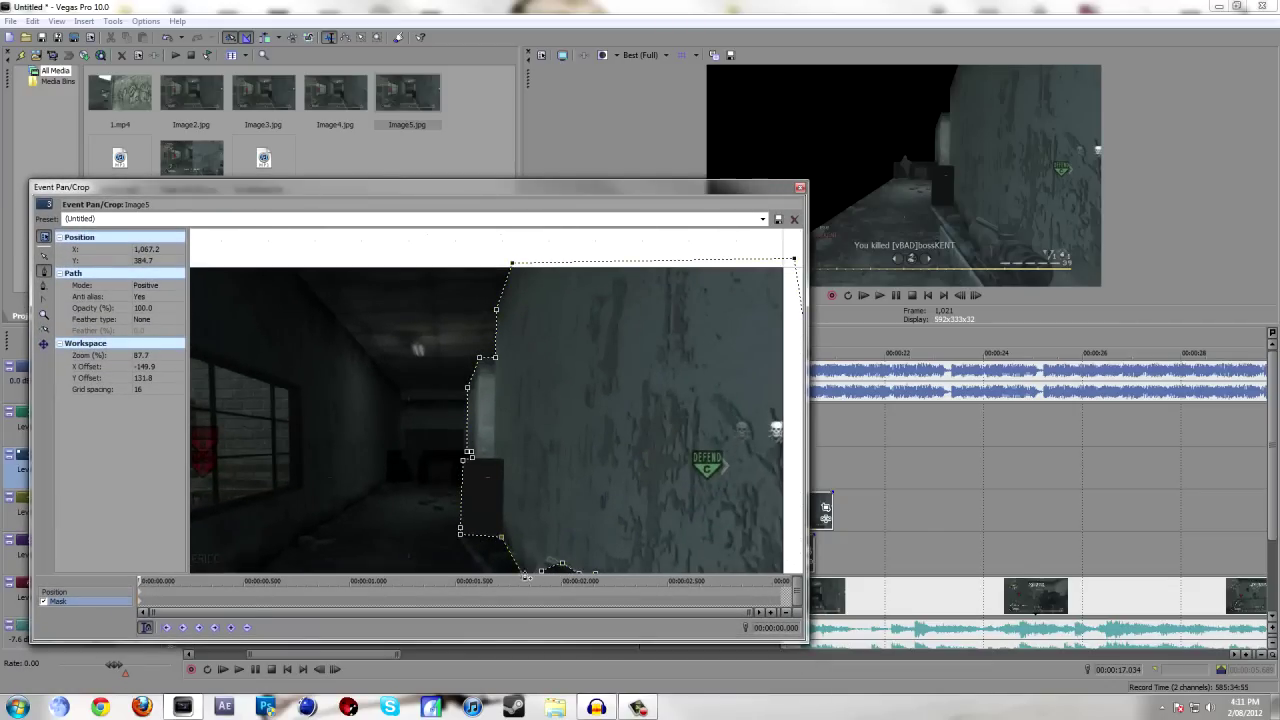
left_click_drag(626, 190, 622, 613)
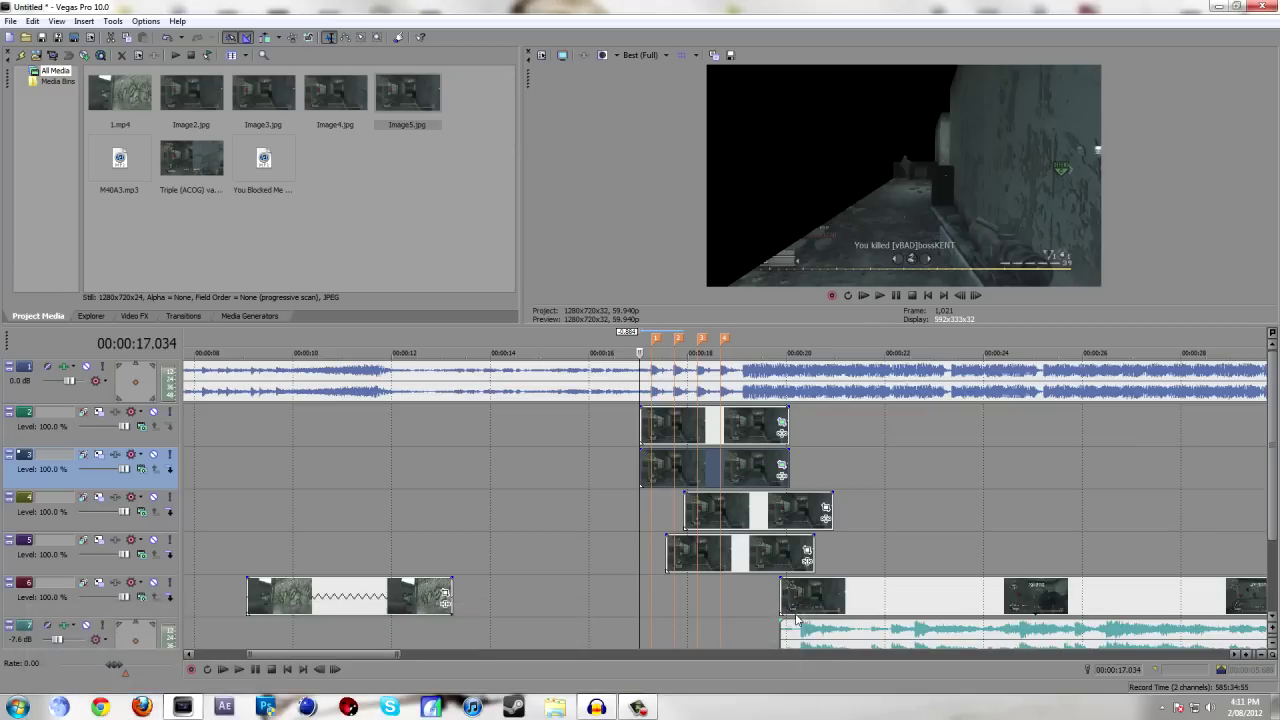
left_click(796, 610)
Align track 4's clip with the clips above and enable masking in its Event Pan/Crop.
left_click_drag(785, 514, 741, 514)
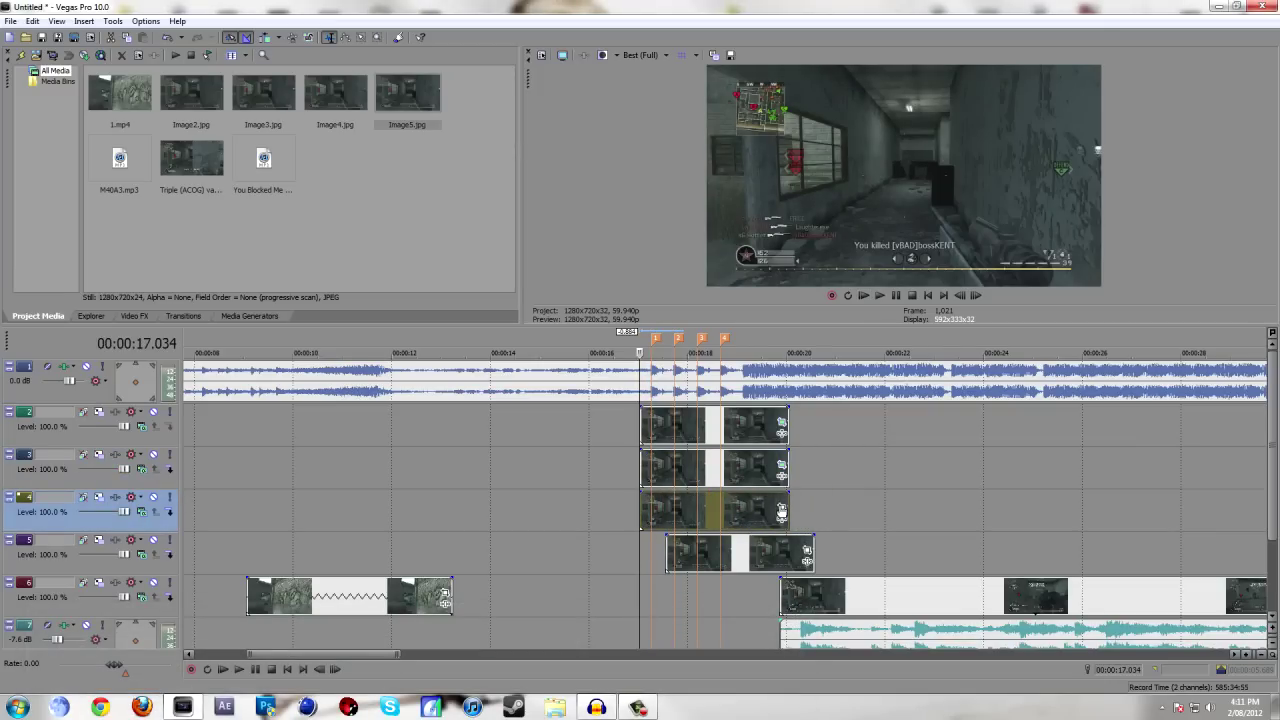
left_click(781, 507)
left_click_drag(343, 616, 513, 168)
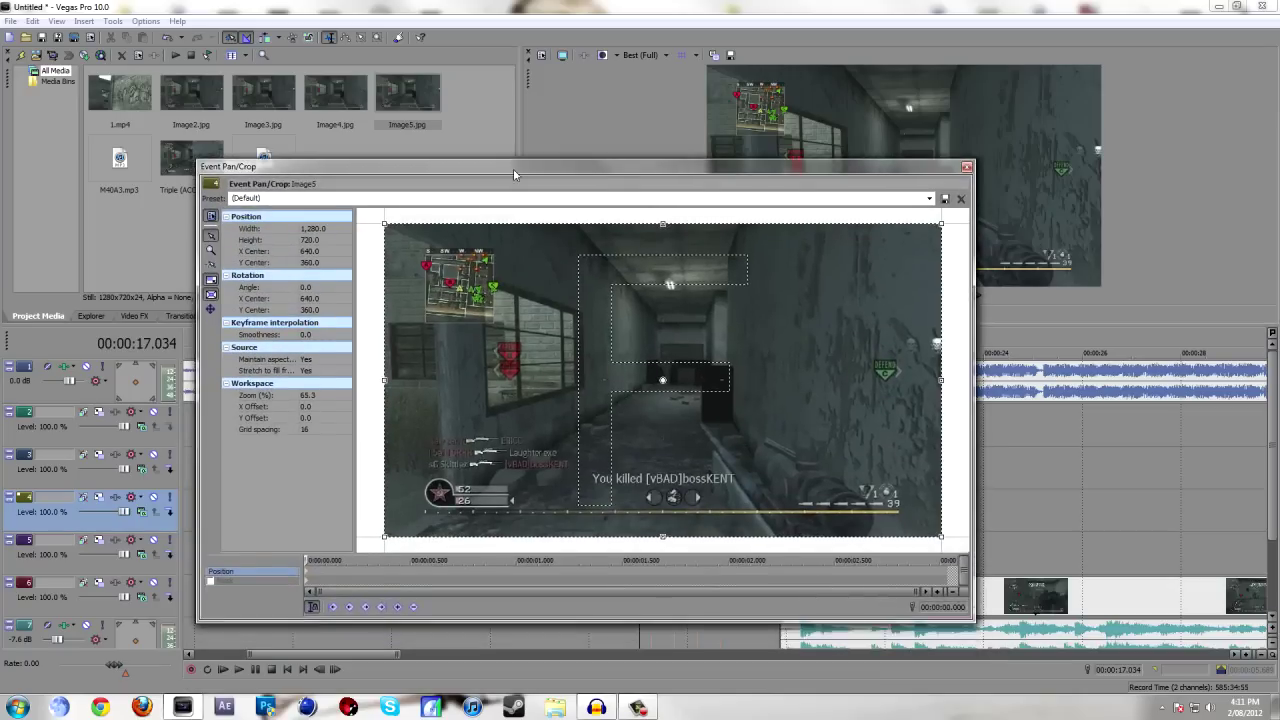
left_click(210, 578)
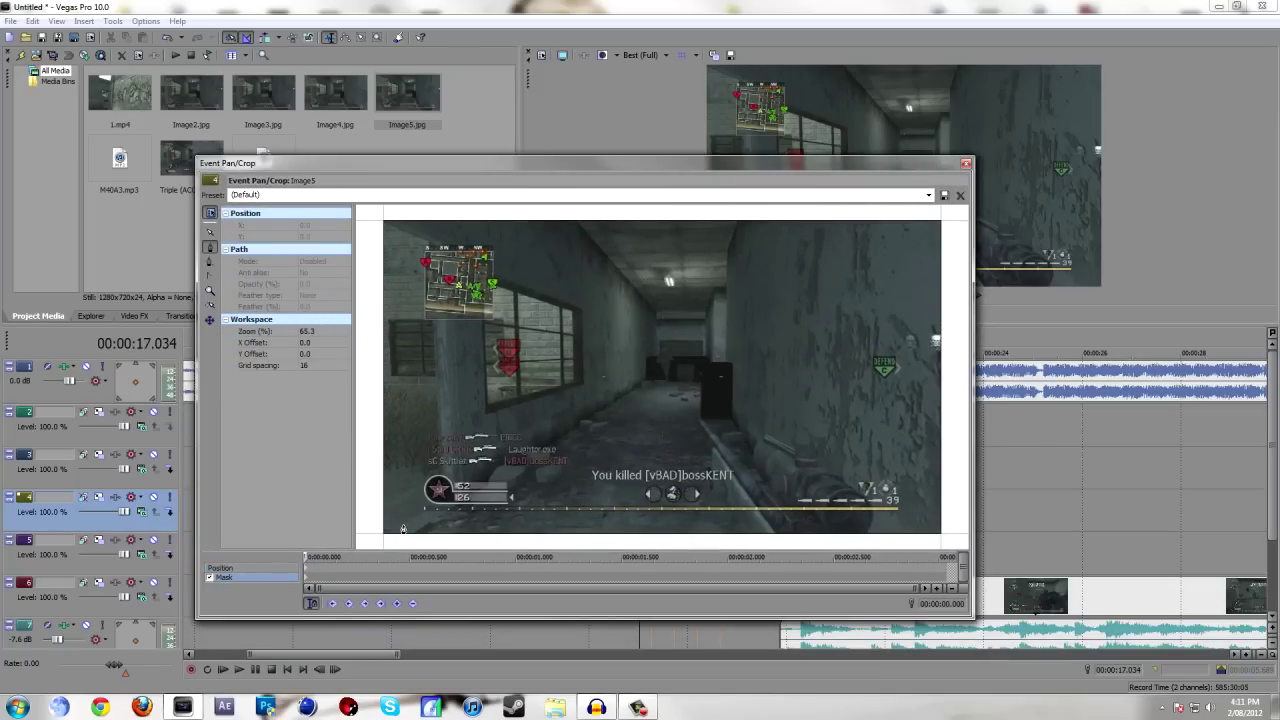
Start the mask at the bottom-left, running along the floor to the corridor corner and up the wall.
left_click(410, 538)
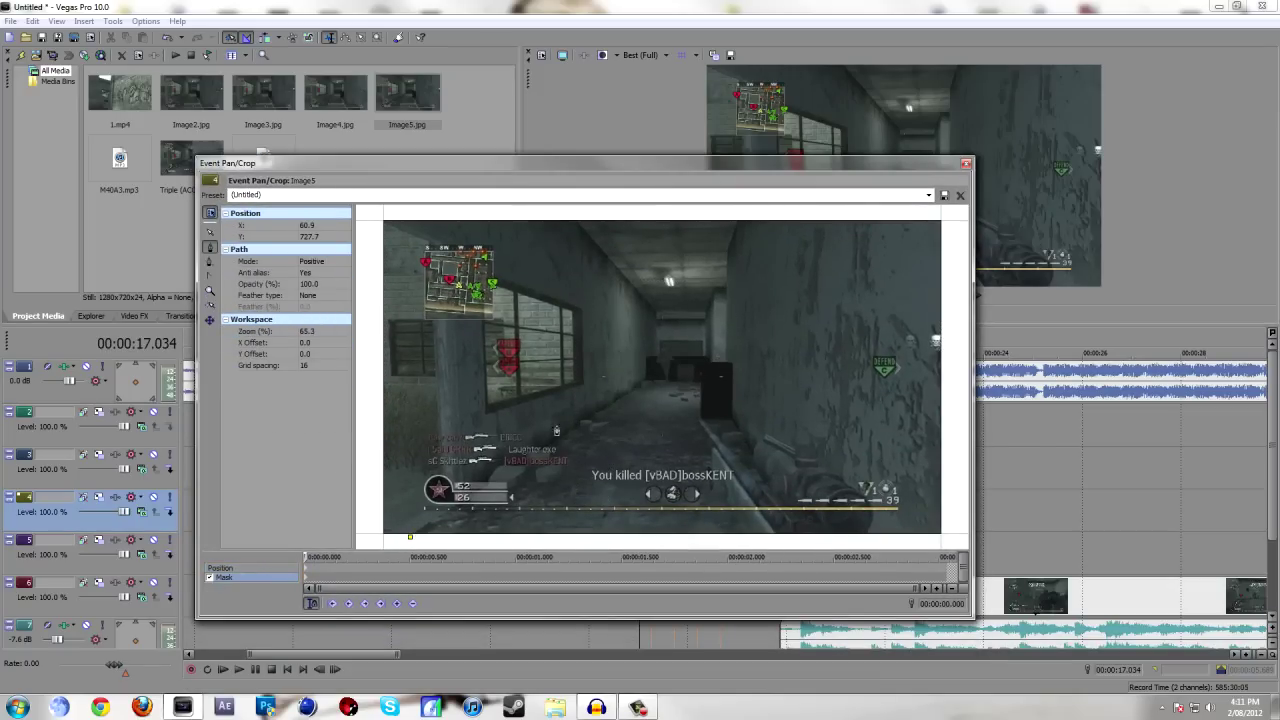
left_click(645, 386)
scroll(643, 384, "up", 4)
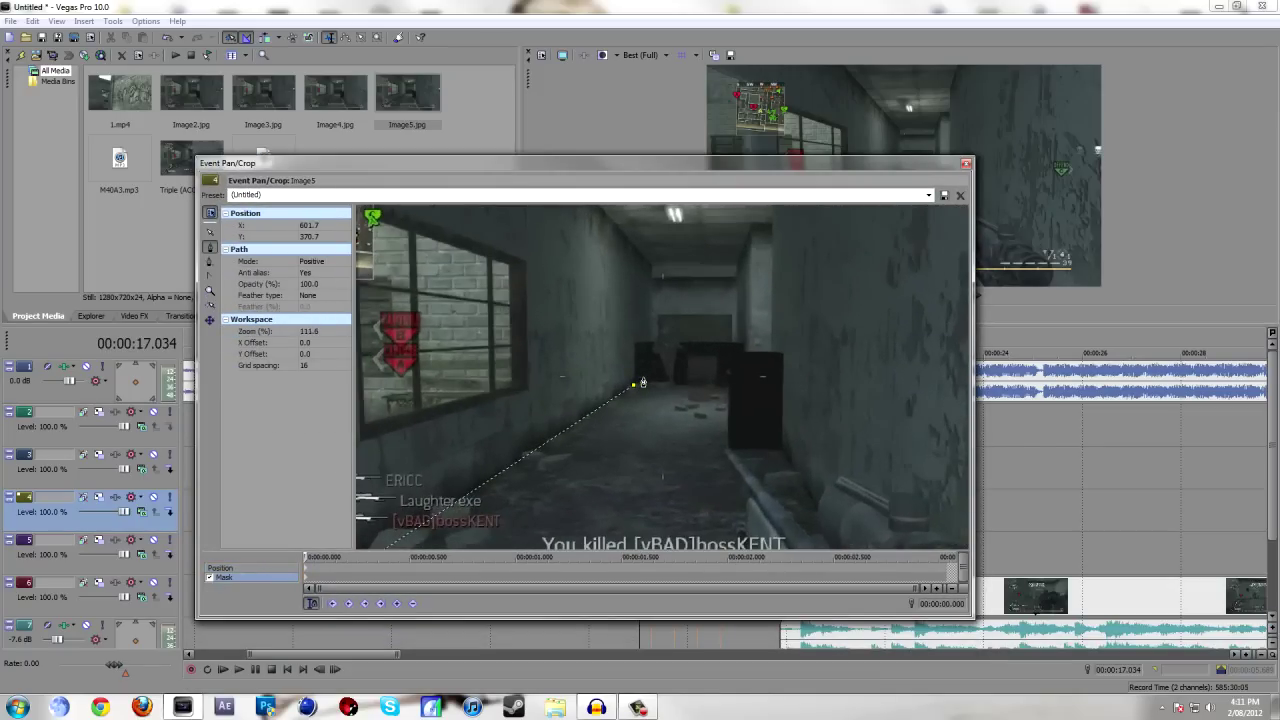
scroll(641, 381, "up", 2)
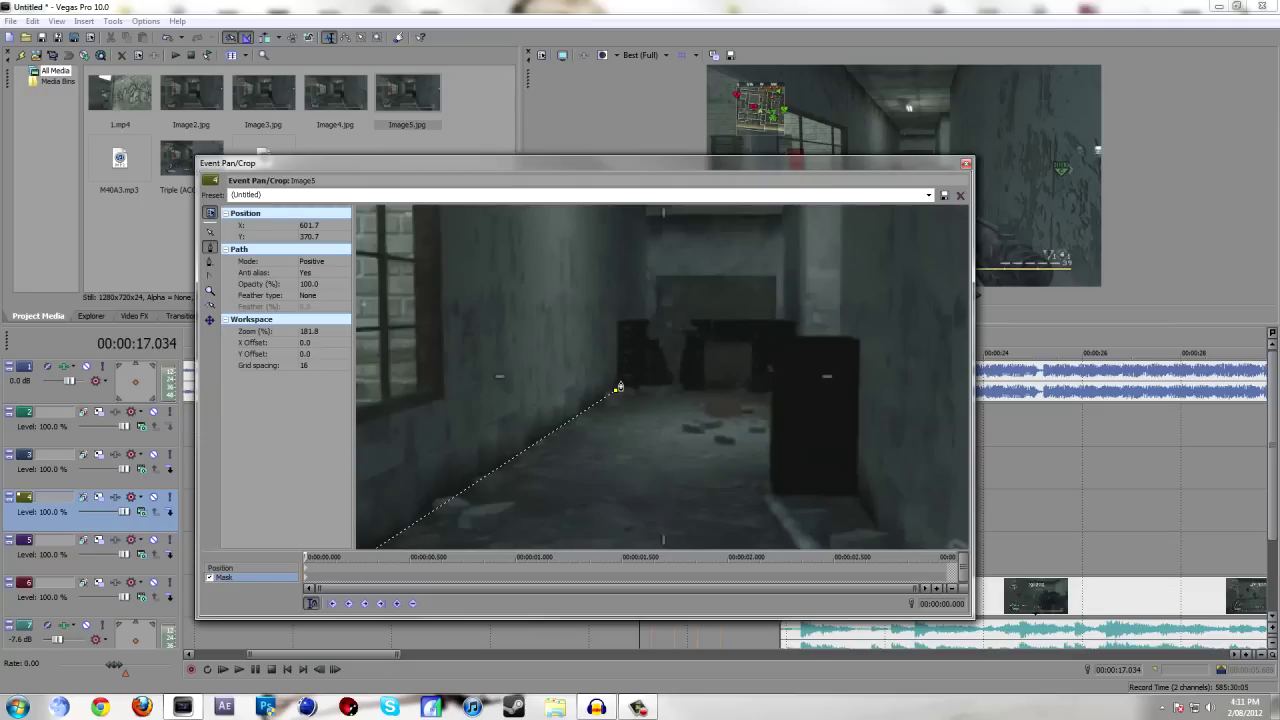
left_click(645, 326)
scroll(645, 326, "down", 2)
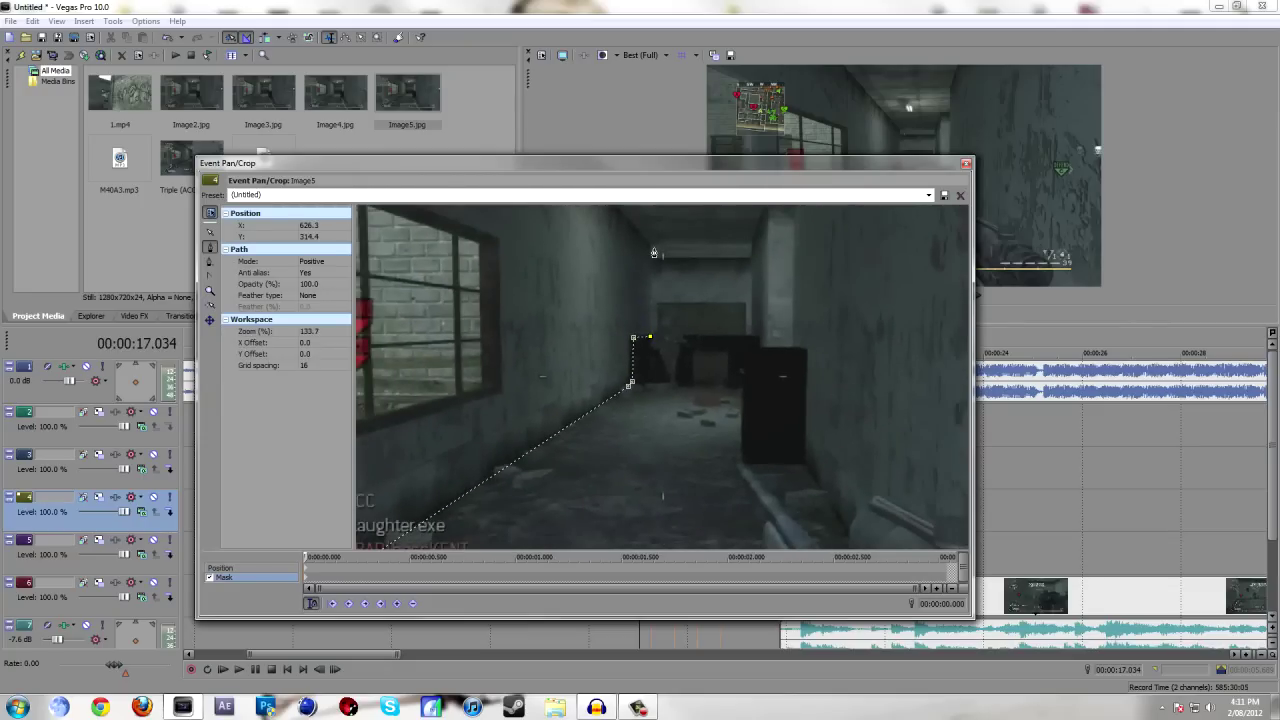
left_click_drag(650, 337, 650, 249)
scroll(577, 232, "down", 5)
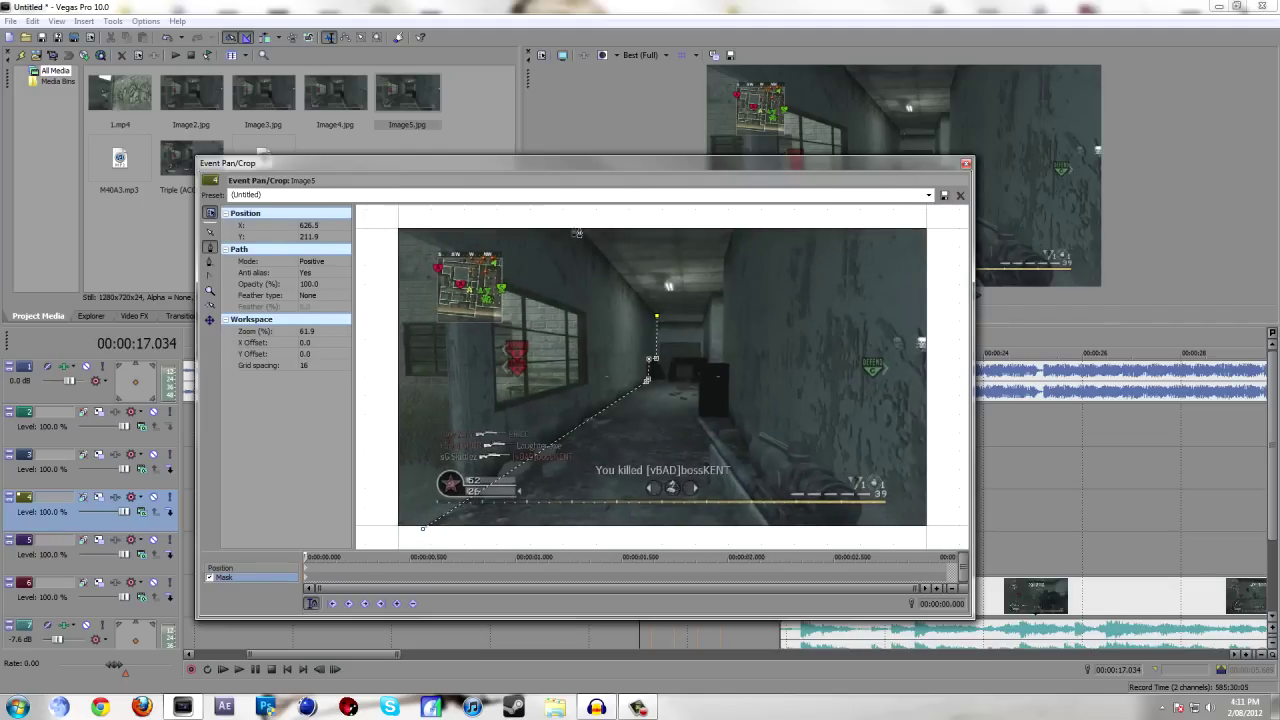
Finish the left-wall mask above and left of the frame, close the path, and exit Pan/Crop.
left_click(572, 221)
left_click(386, 219)
left_click(376, 537)
left_click(416, 538)
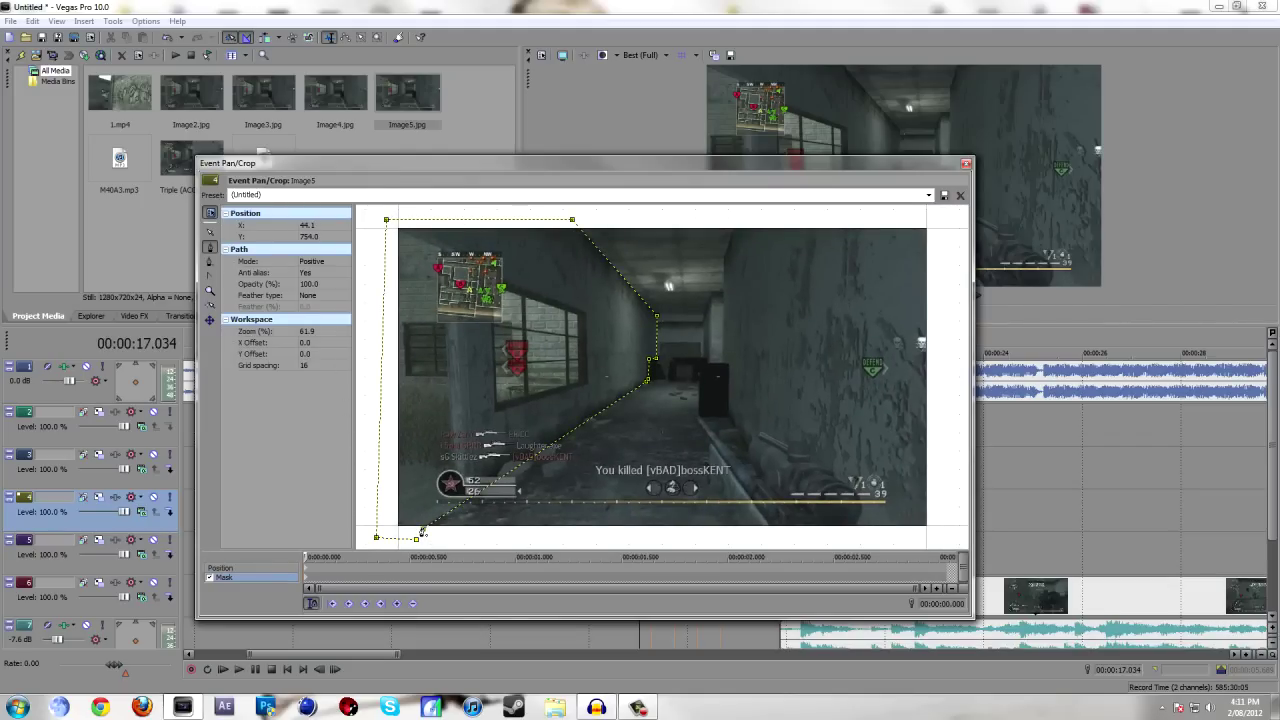
left_click(422, 532)
left_click(965, 163)
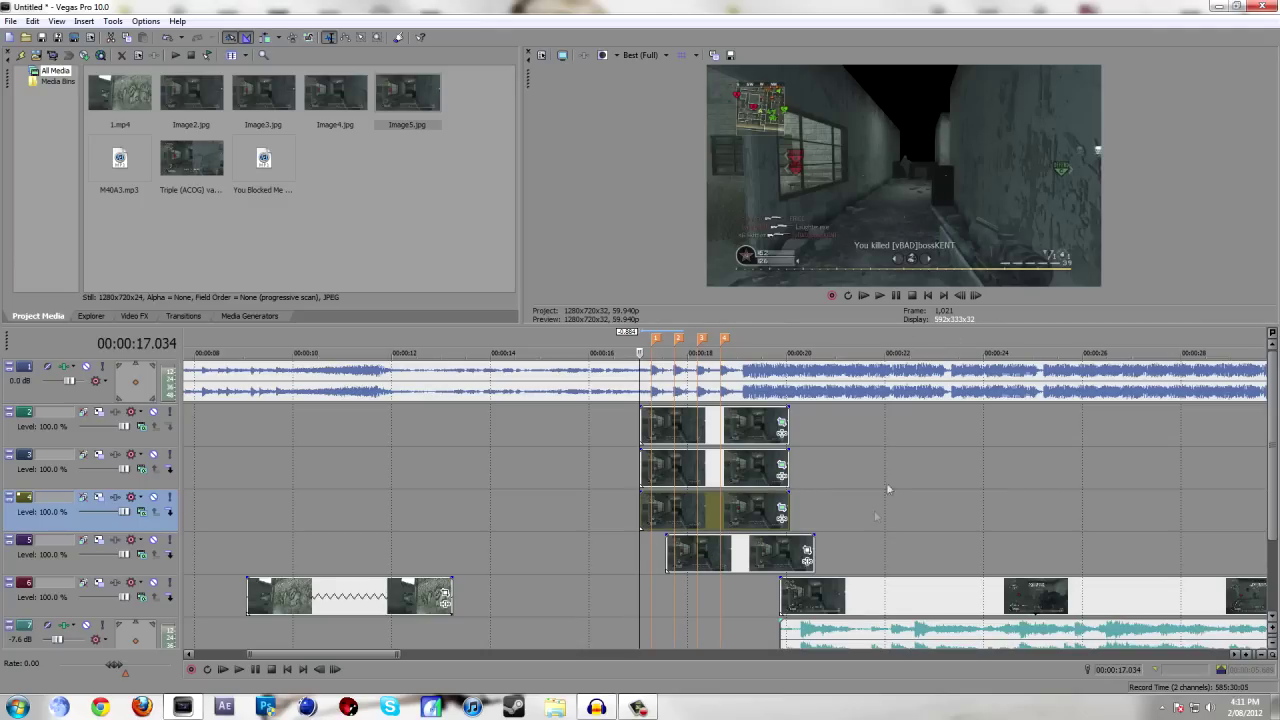
Align track 5's clip with the clips above and turn on masking in its Event Pan/Crop.
left_click_drag(769, 562, 743, 564)
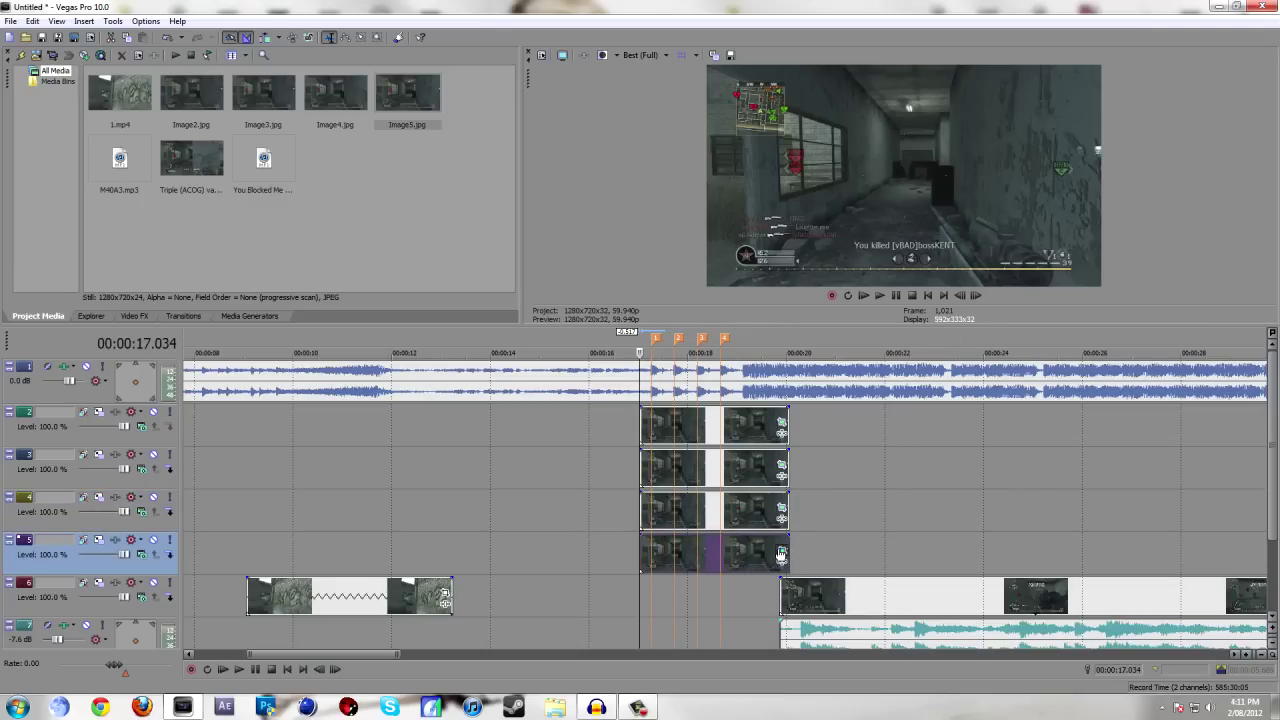
left_click(782, 550)
left_click(210, 577)
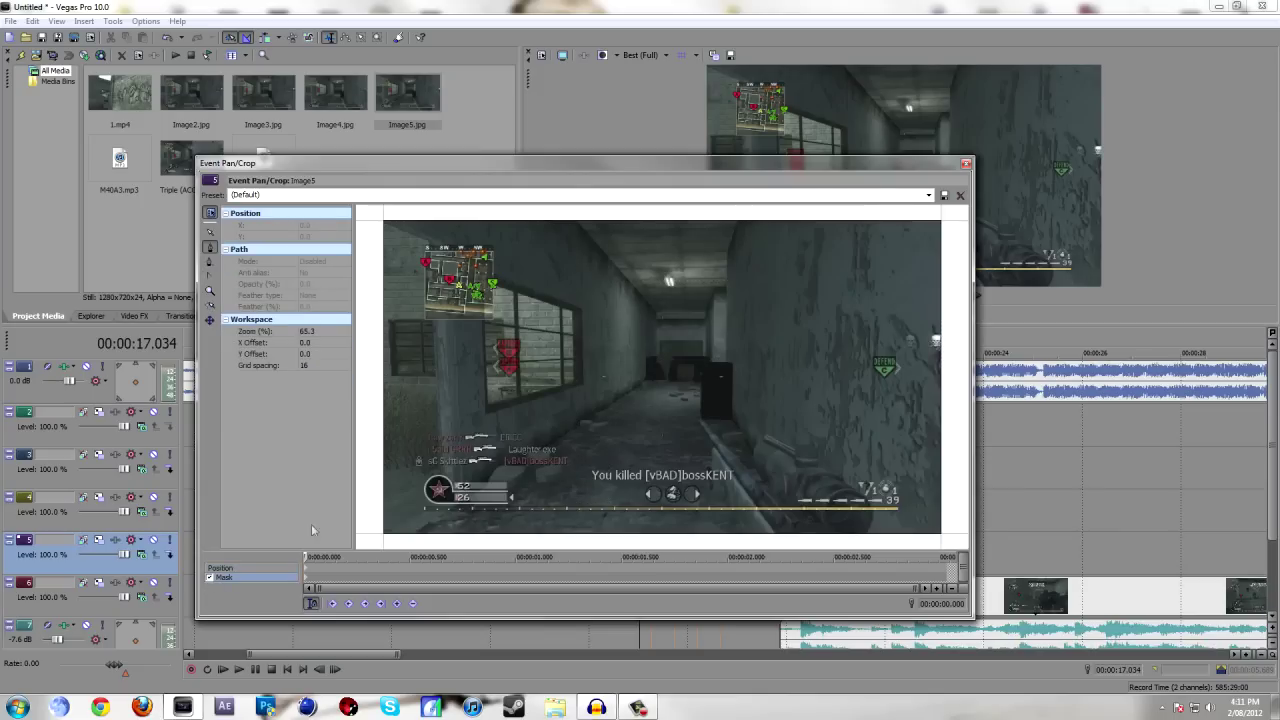
scroll(678, 342, "up", 6)
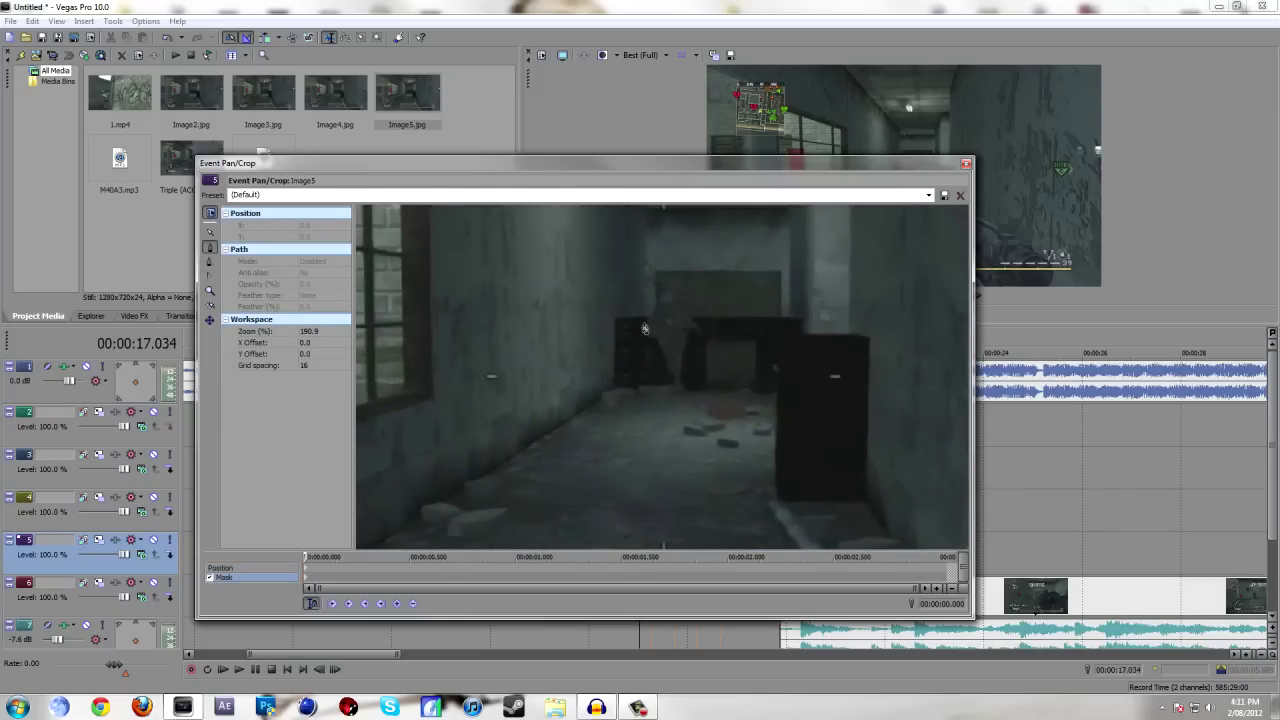
Outline the far corridor with mask points rising from the corridor toward the frame's top.
left_click(640, 320)
left_click(789, 327)
scroll(790, 285, "down", 2)
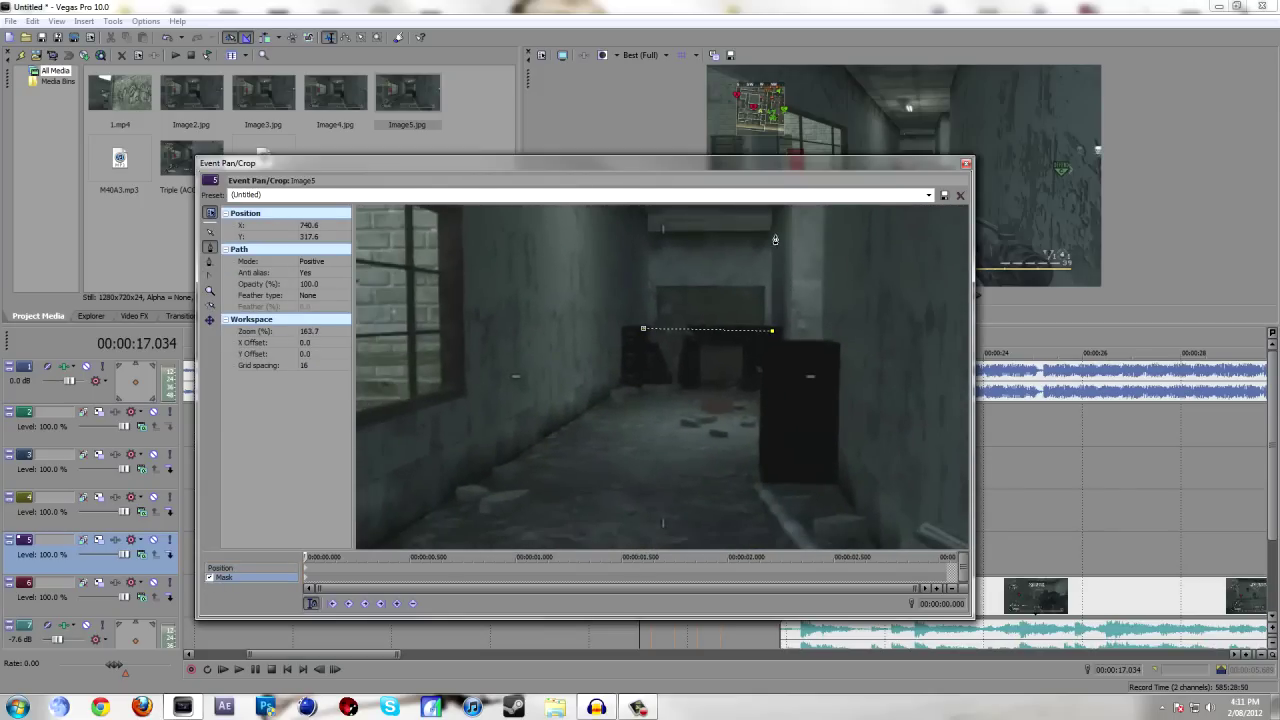
left_click(763, 234)
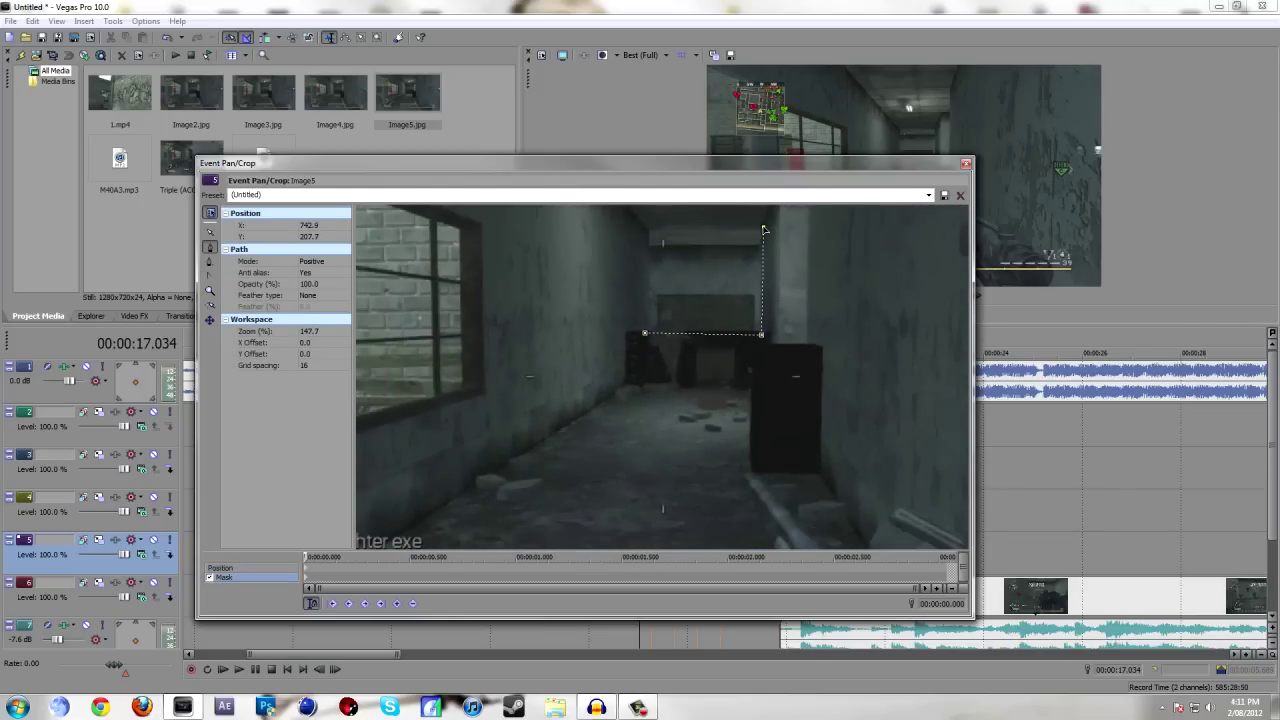
scroll(763, 232, "down", 1)
left_click(760, 219)
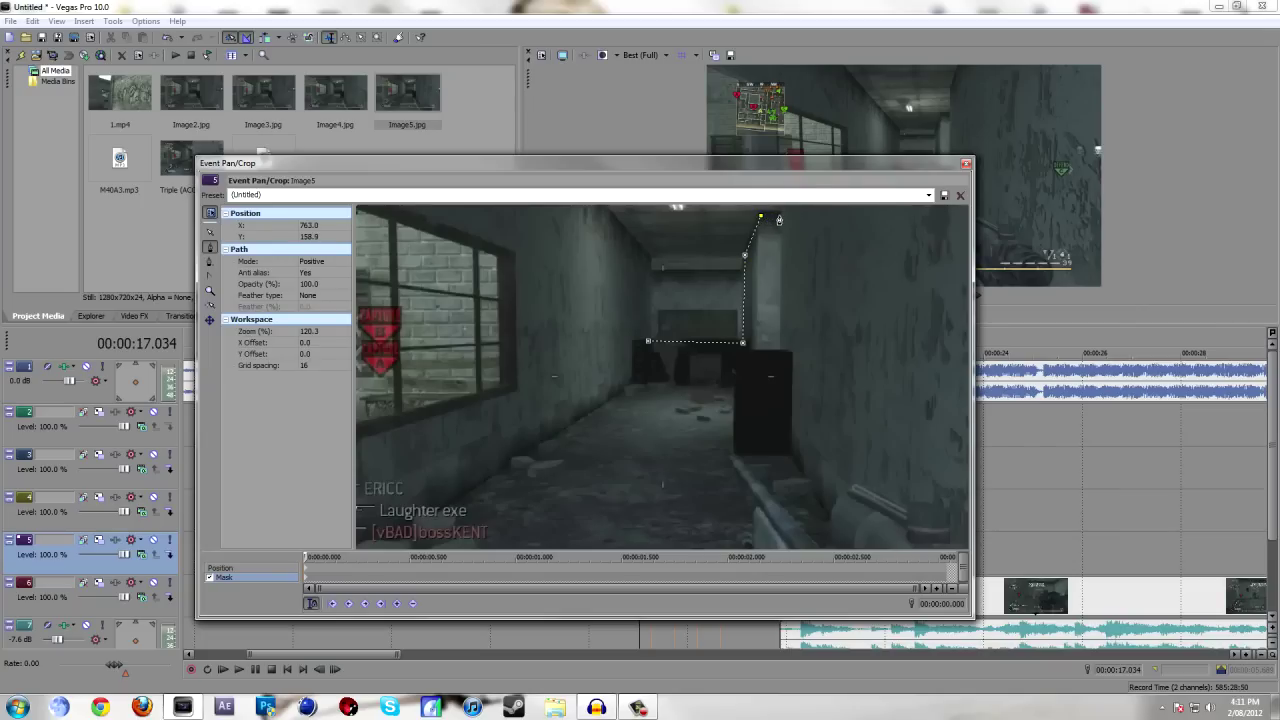
left_click(783, 218)
Add the remaining points above the frame, close the path at its first point, and exit Pan/Crop.
scroll(747, 232, "down", 3)
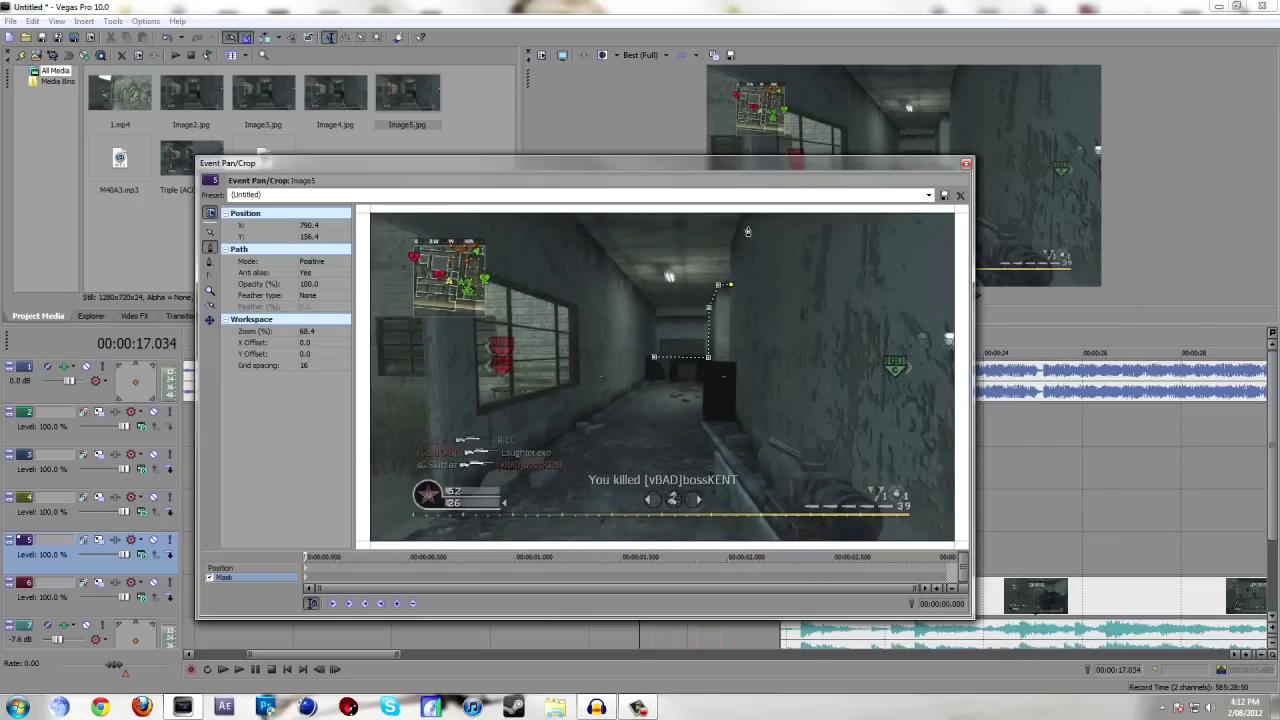
left_click(733, 248)
scroll(663, 219, "down", 1)
left_click(740, 215)
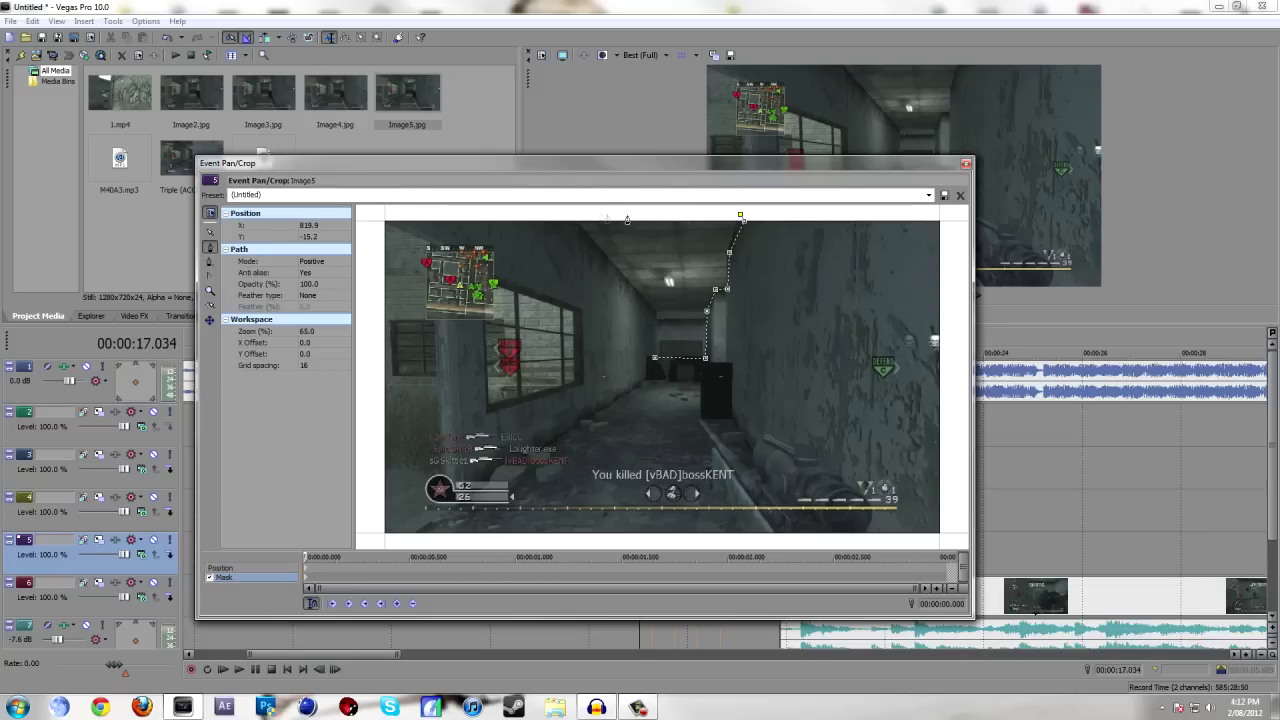
left_click(569, 216)
scroll(643, 325, "up", 10)
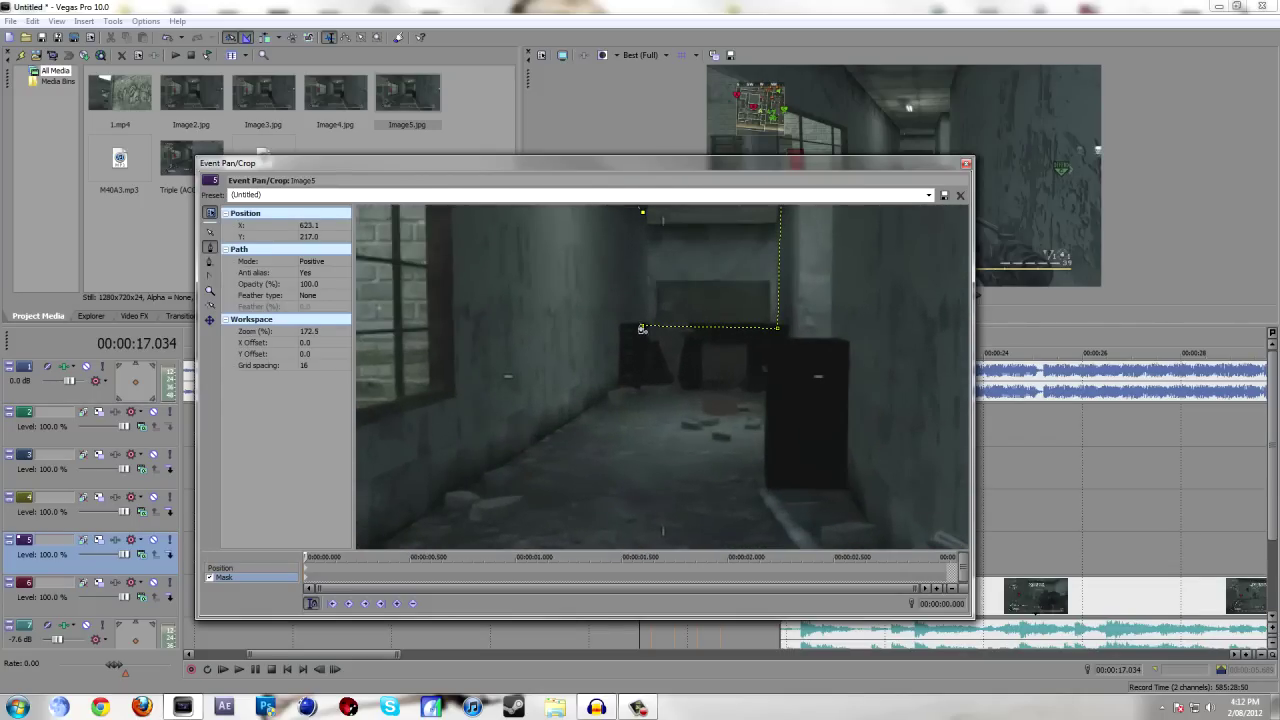
left_click(642, 328)
left_click(966, 165)
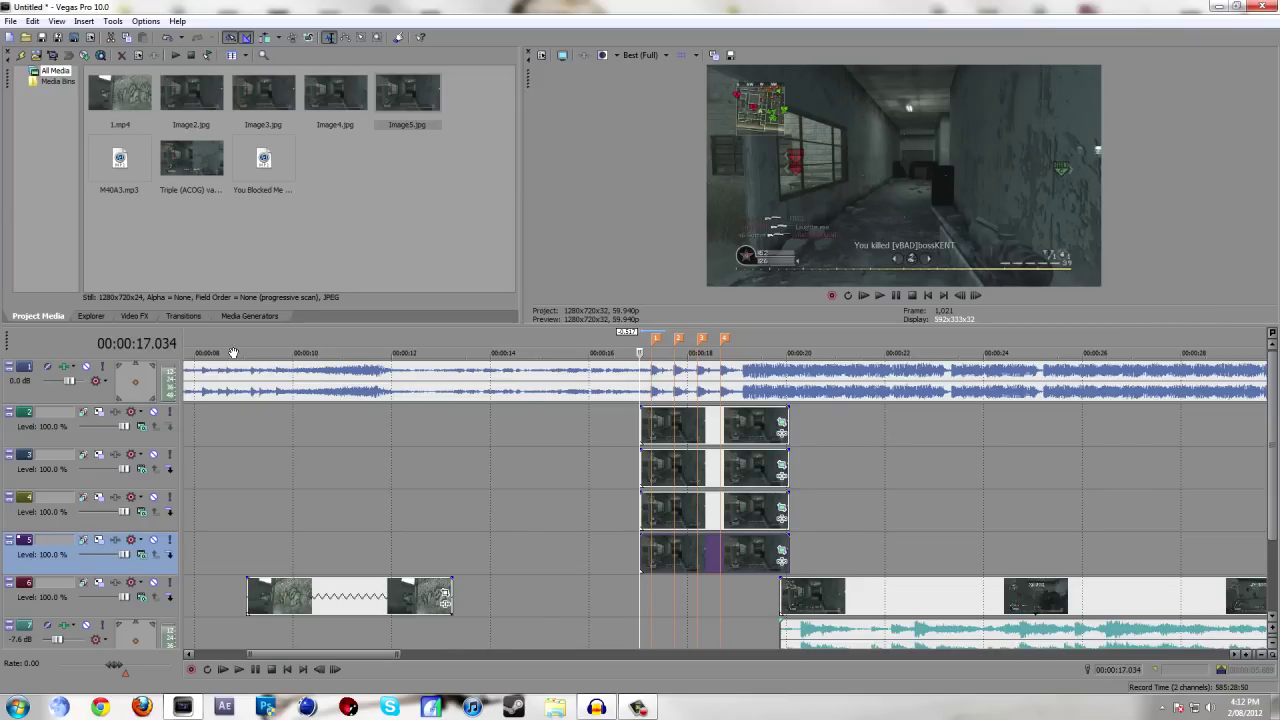
Apply Squeeze Up to the start of track 2's clip, trimmed to end at the first marker.
scroll(673, 475, "up", 3)
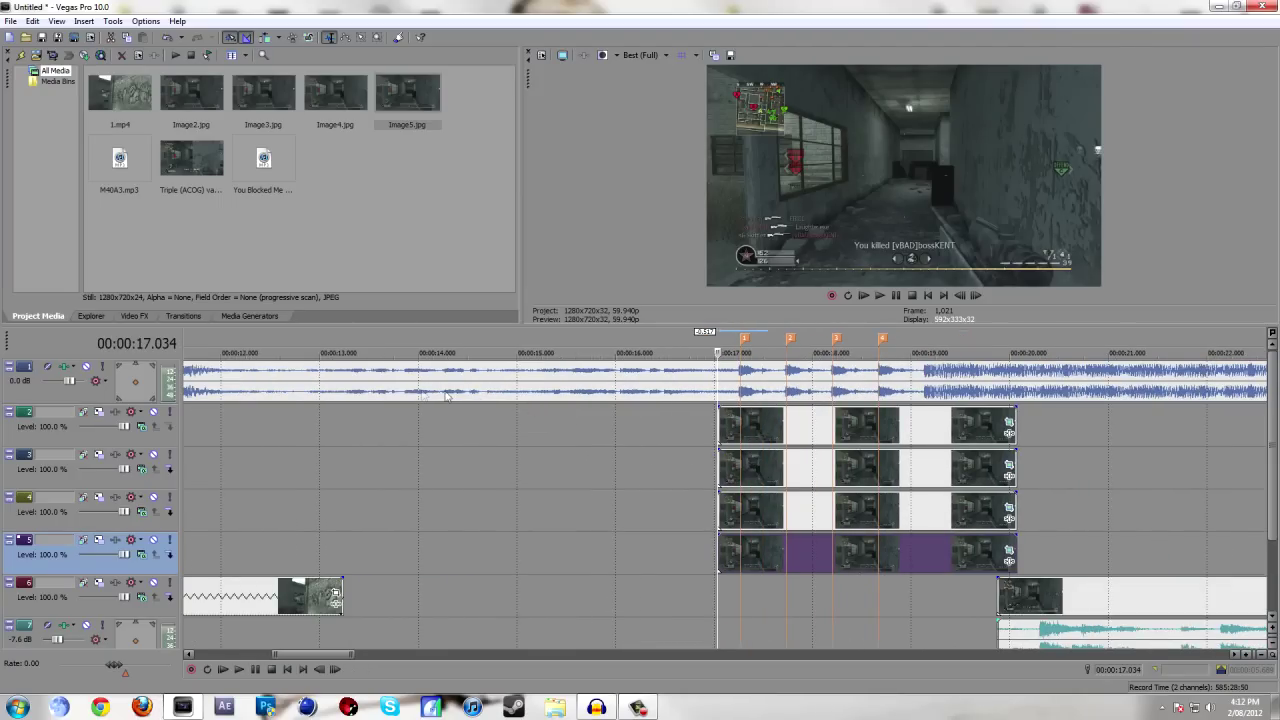
left_click(198, 317)
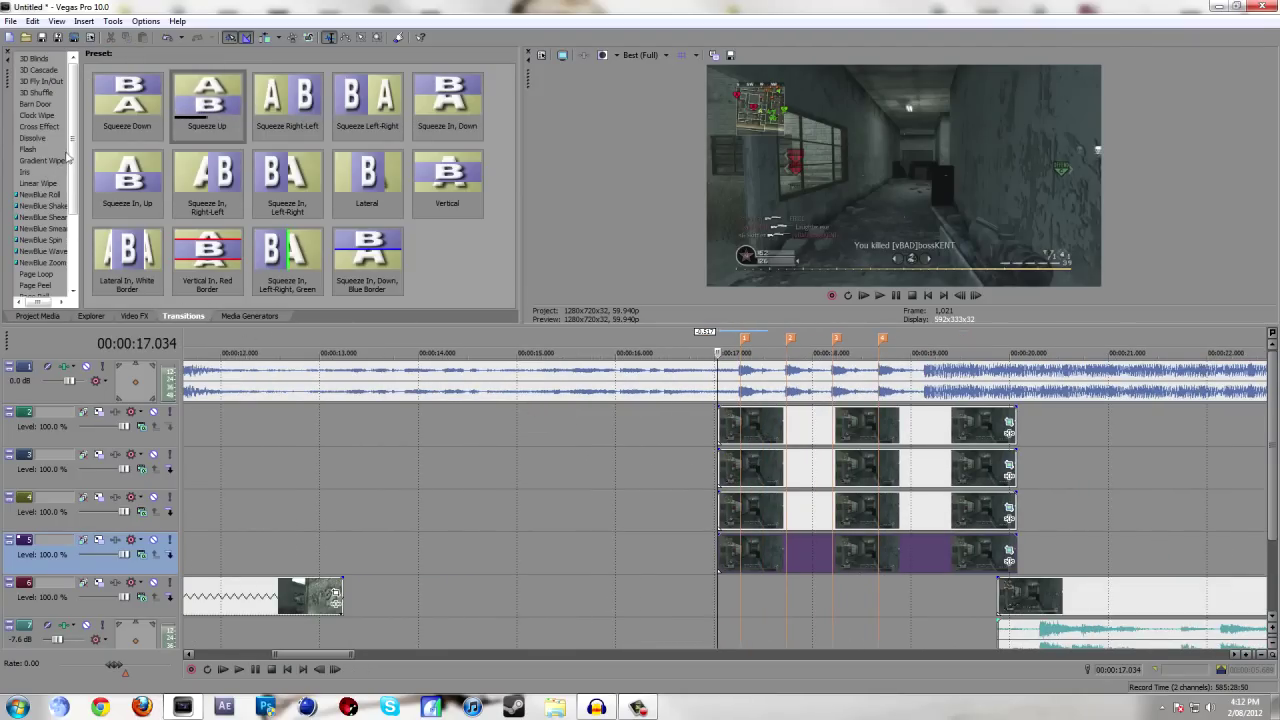
scroll(45, 250, "down", 4)
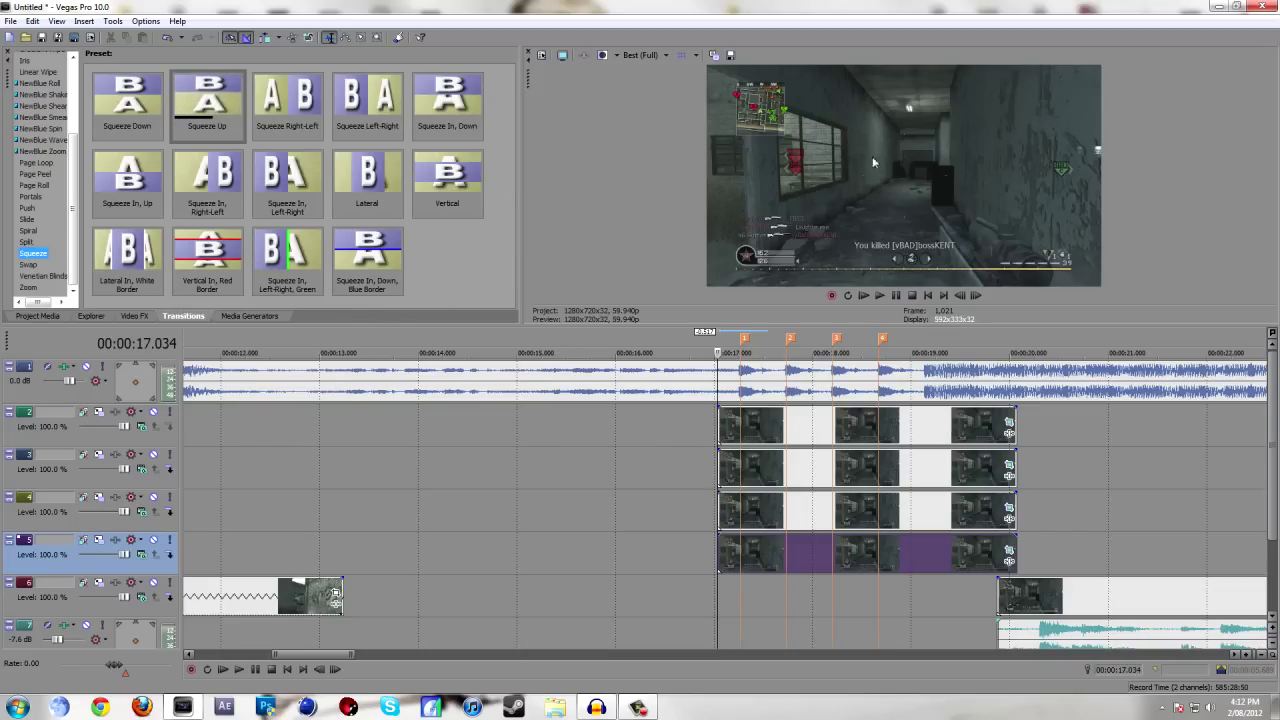
left_click_drag(207, 95, 721, 430)
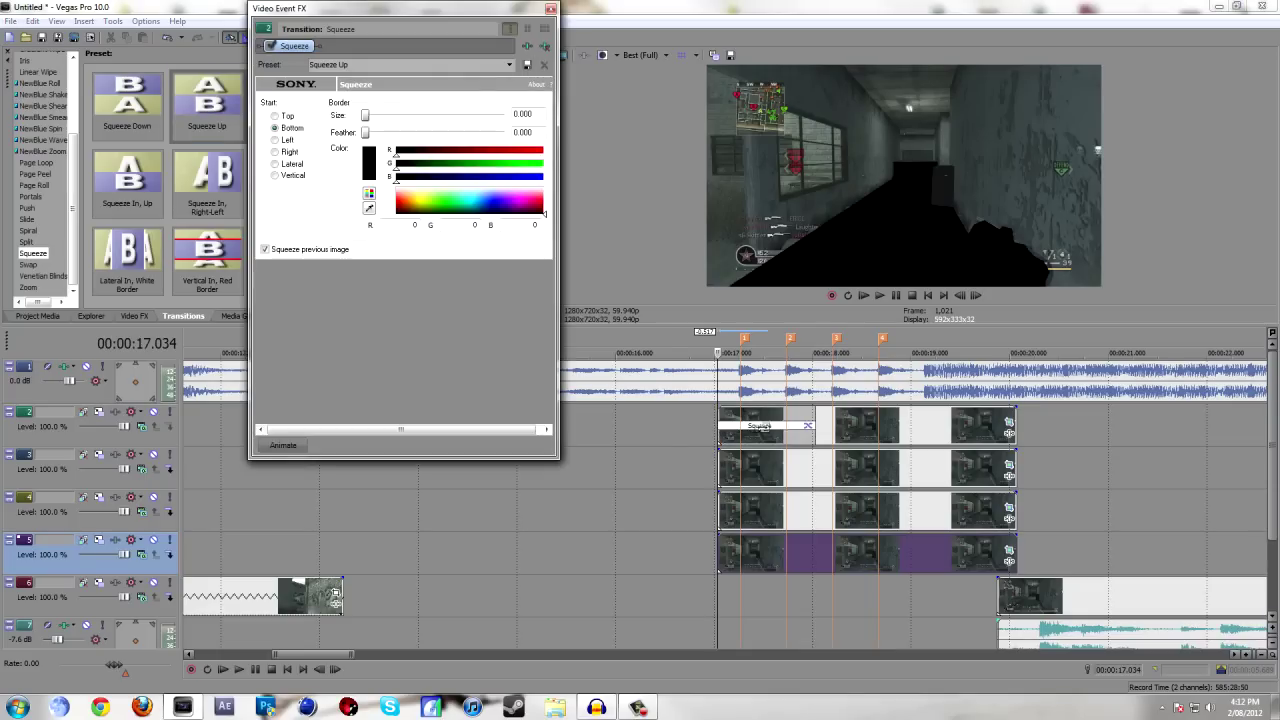
left_click_drag(810, 423, 748, 430)
scroll(746, 425, "up", 3)
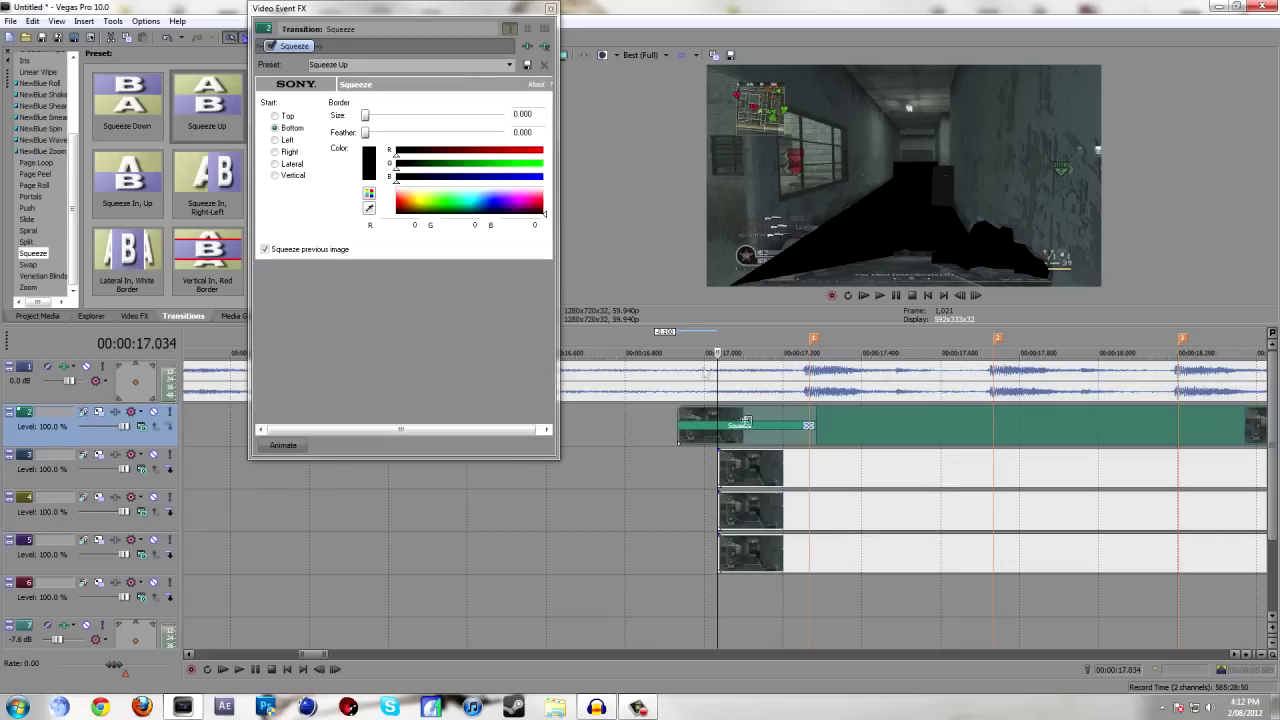
left_click(550, 8)
Align the starts of the layer clips on tracks 3–5 and play the squeeze from track 2's start.
left_click_drag(838, 432, 774, 471)
left_click_drag(829, 510, 783, 514)
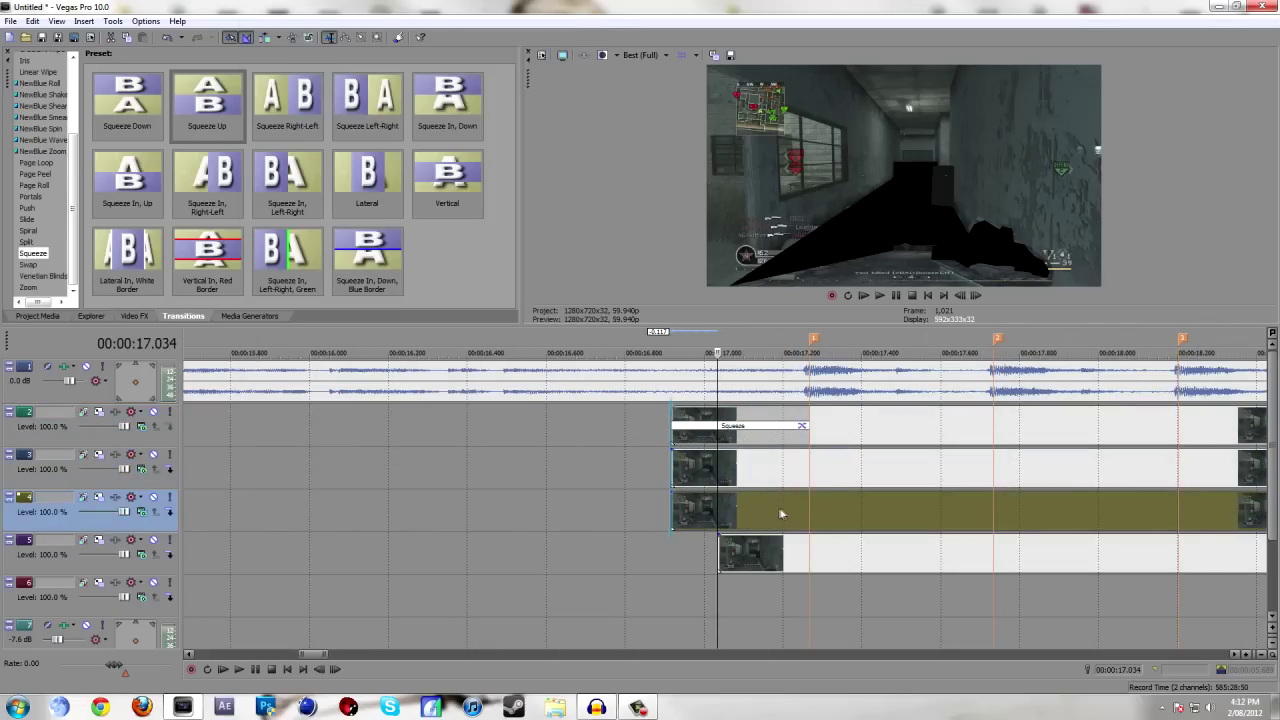
left_click_drag(819, 562, 798, 562)
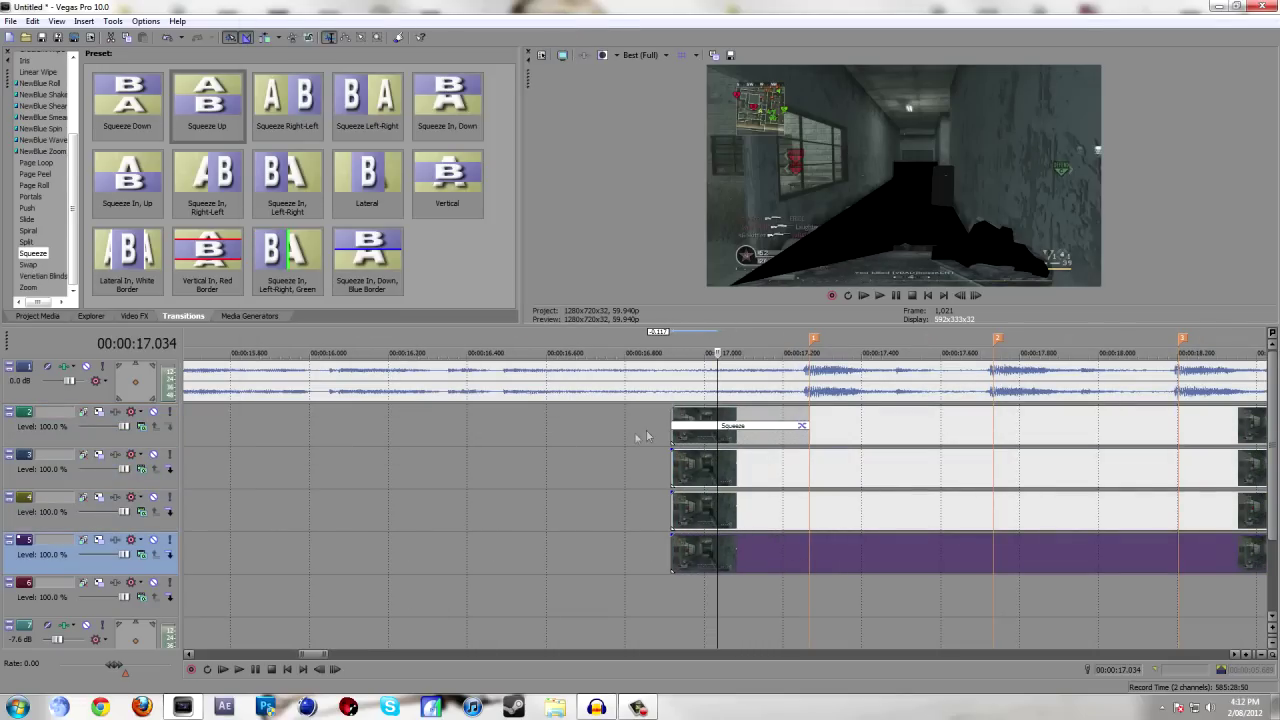
left_click(671, 433)
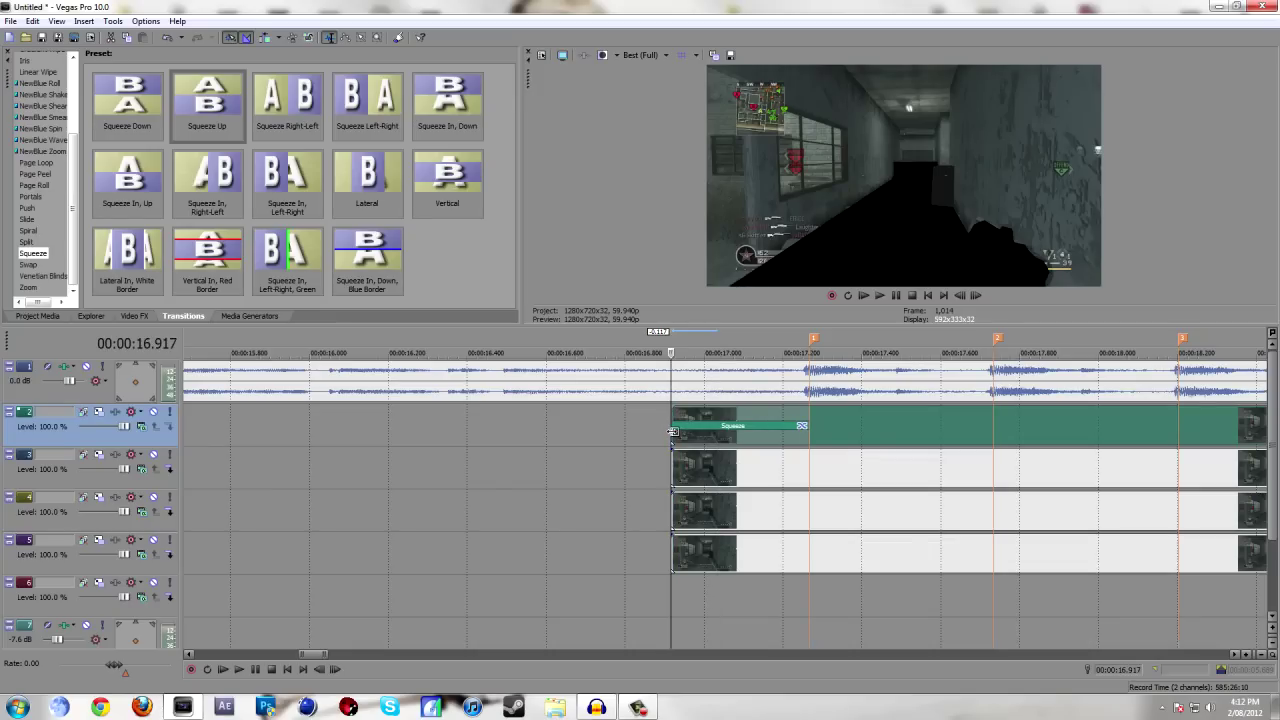
key("space")
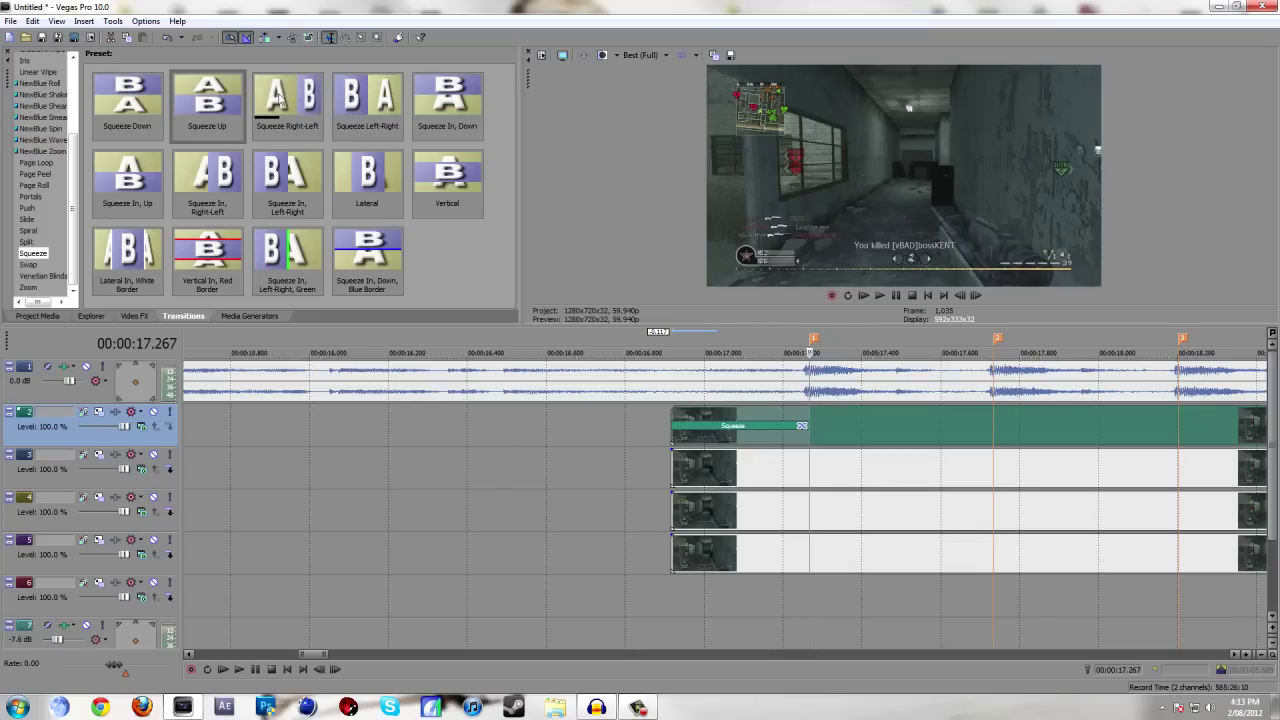
Add Squeeze Right-Left to track 3's clip, ending at the first marker.
left_click_drag(276, 98, 685, 470)
left_click_drag(1064, 467, 802, 458)
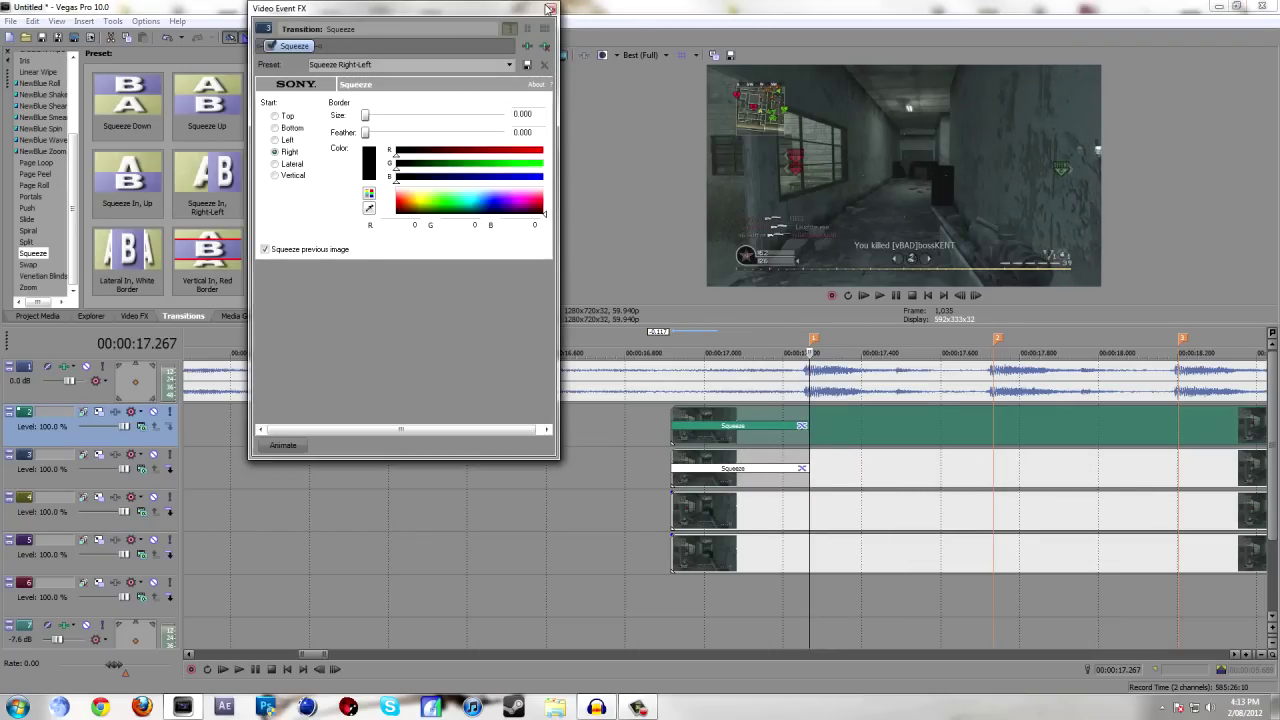
left_click(549, 9)
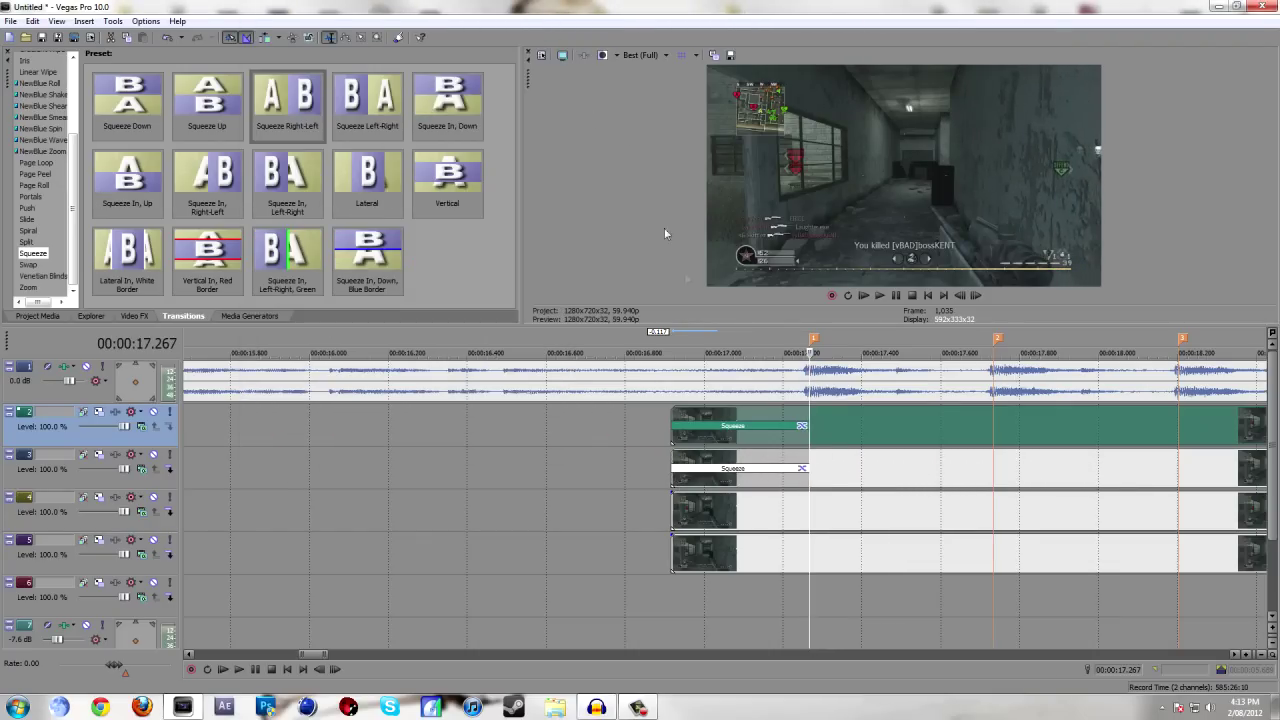
Add Squeeze Left-Right to track 4 and Squeeze Up to track 5, each ending at the first marker.
left_click(716, 517)
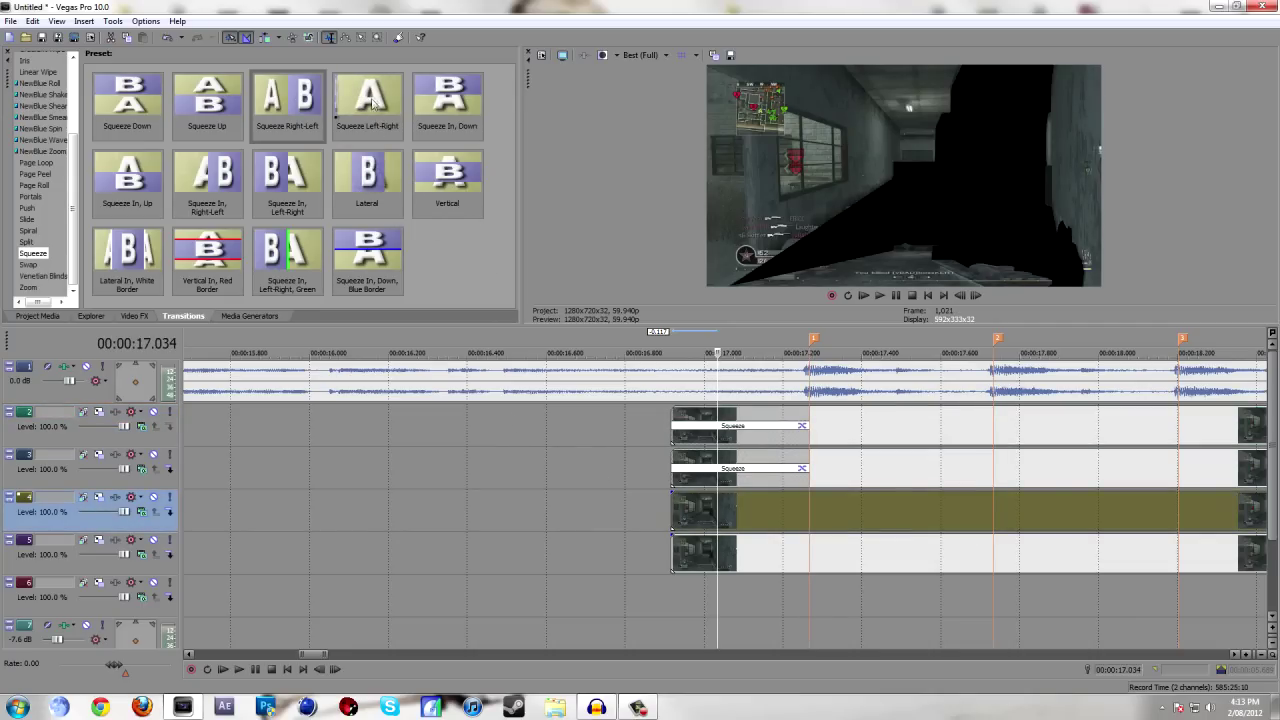
left_click_drag(367, 100, 676, 516)
left_click_drag(1086, 508, 808, 511)
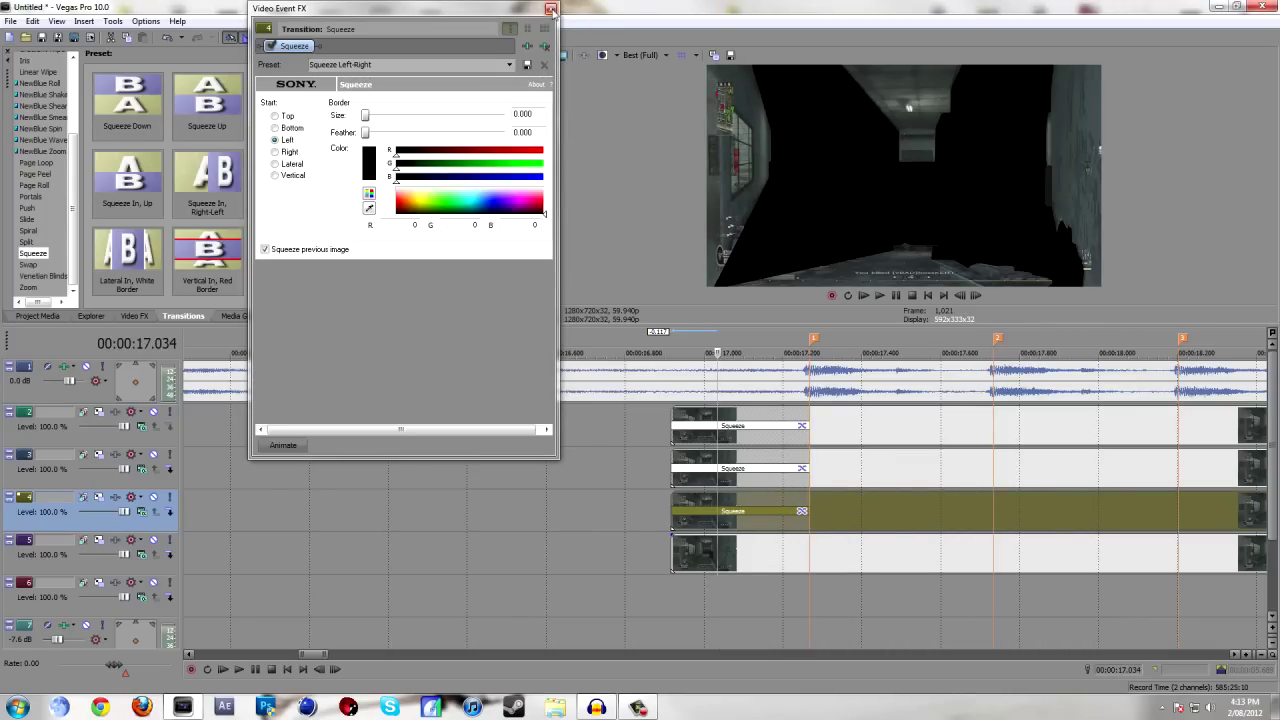
left_click(550, 9)
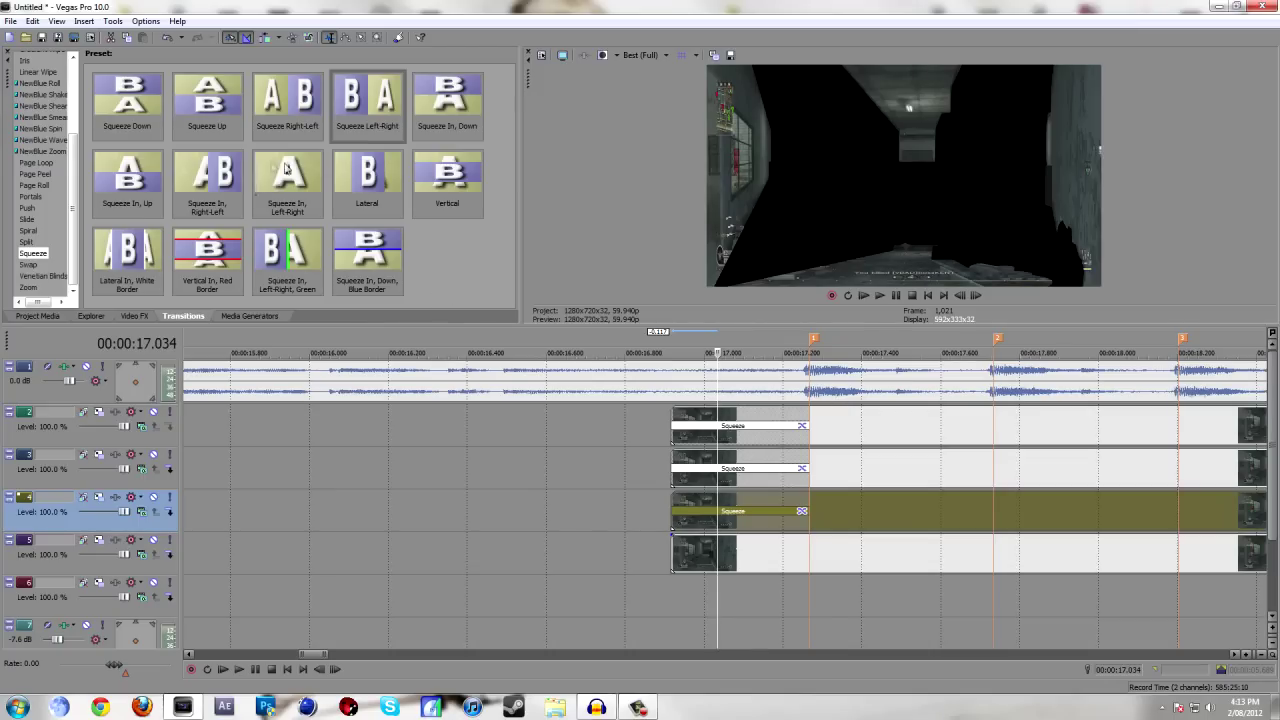
left_click_drag(210, 103, 683, 558)
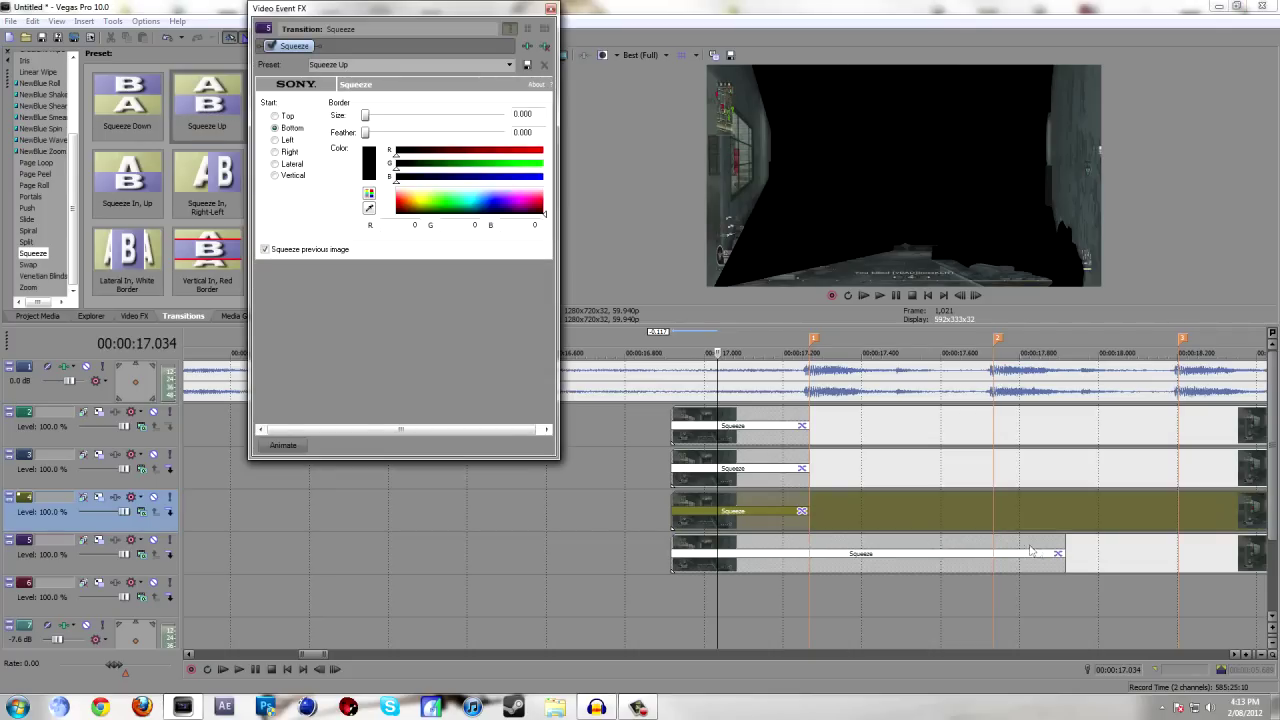
left_click_drag(1063, 552, 808, 563)
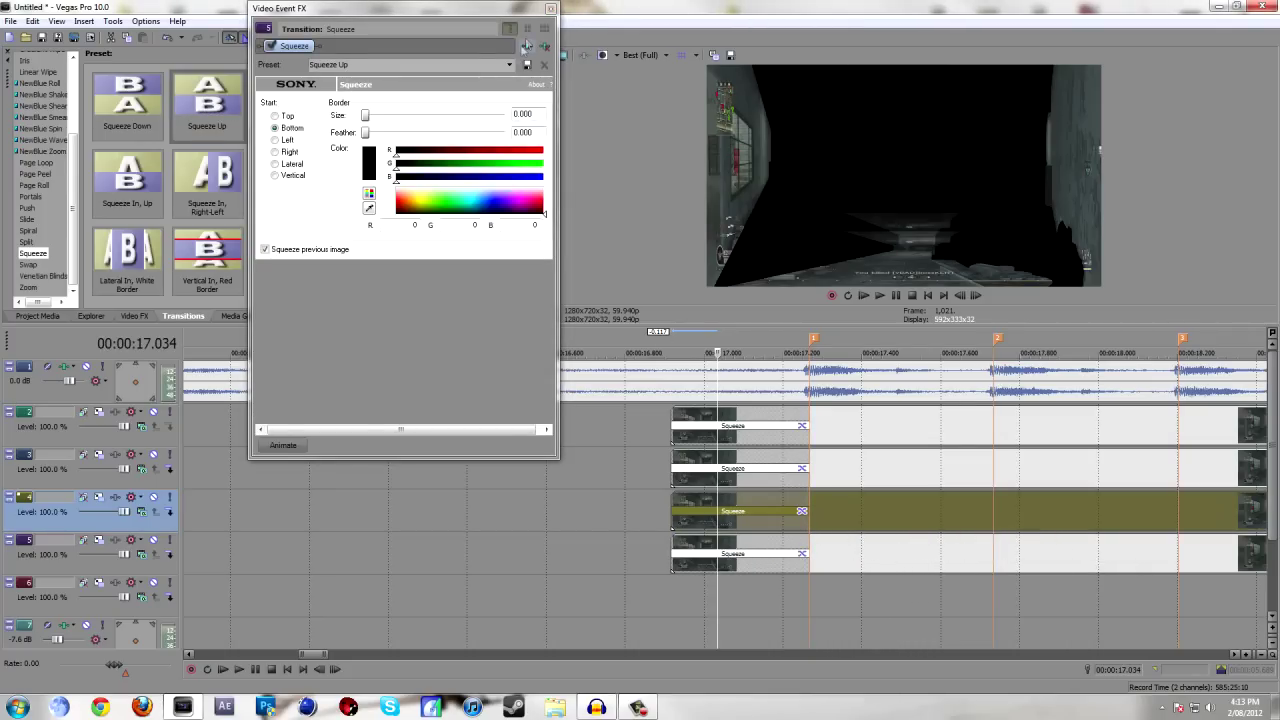
left_click(550, 8)
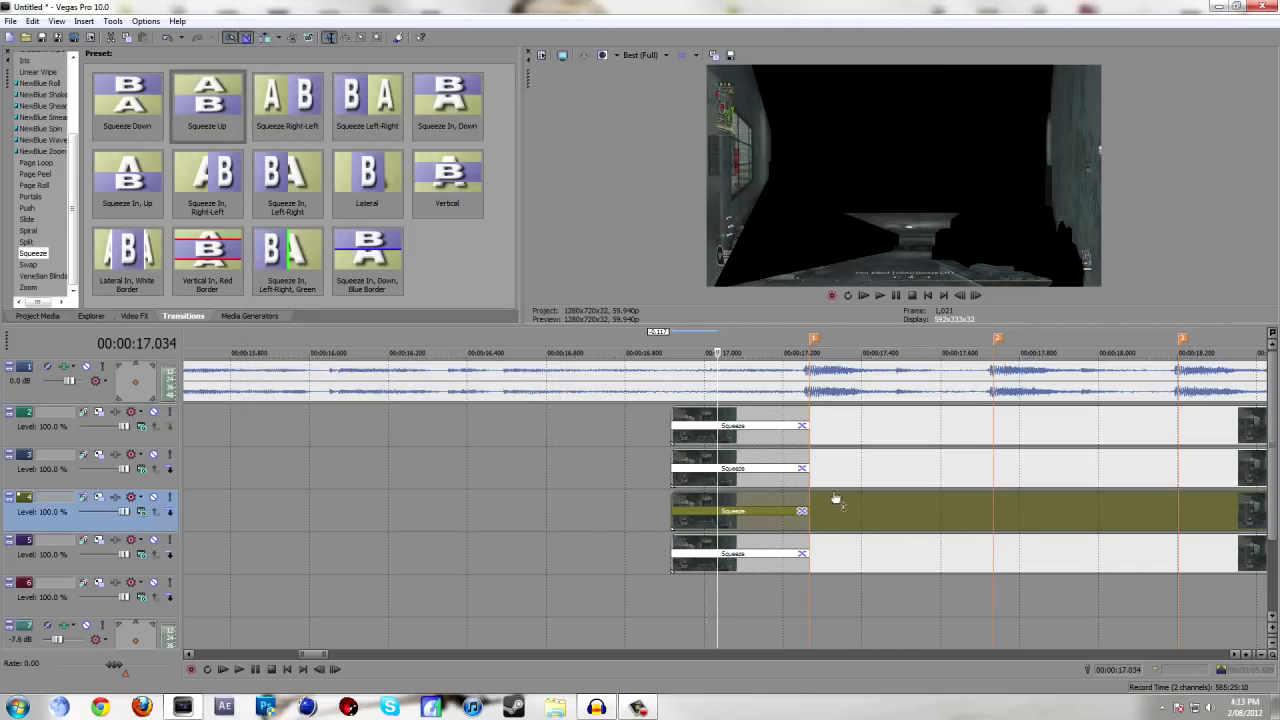
Stagger track 3's clip about 0.467 s later and track 4's clip to a later marker.
left_click_drag(822, 472, 1008, 486)
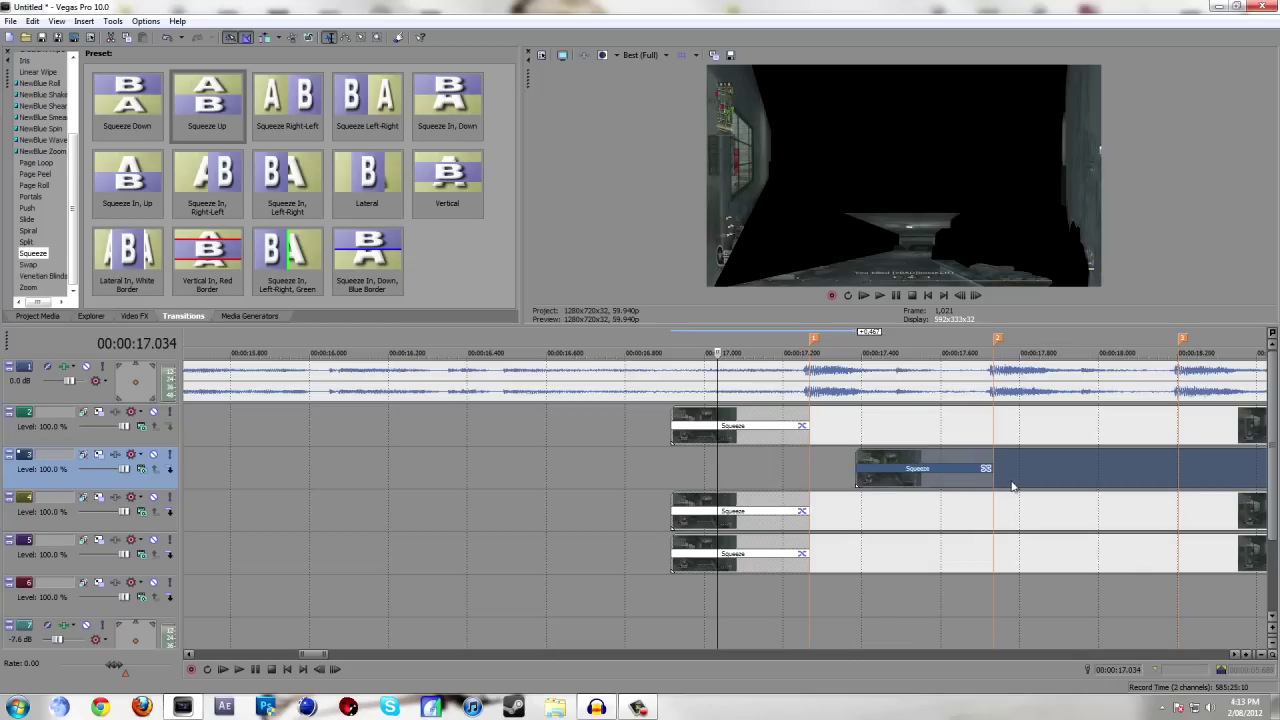
scroll(851, 540, "down", 2)
scroll(851, 540, "down", 1)
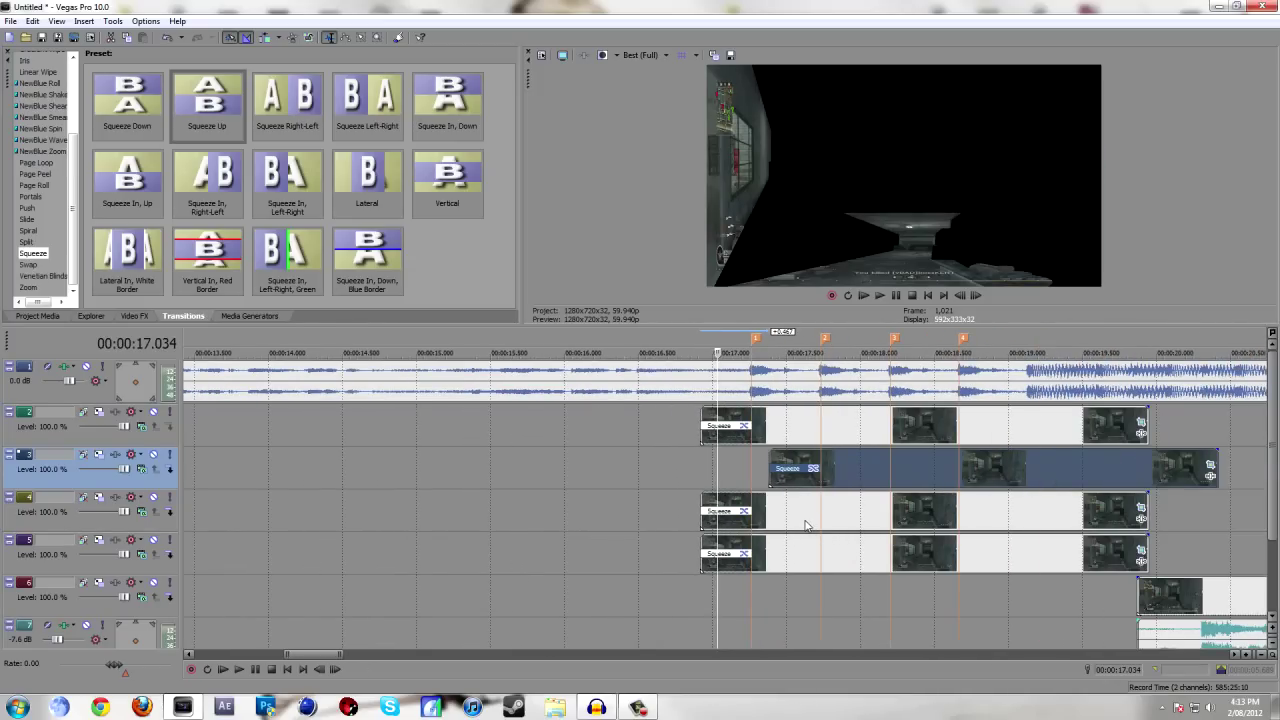
left_click_drag(808, 527, 924, 533)
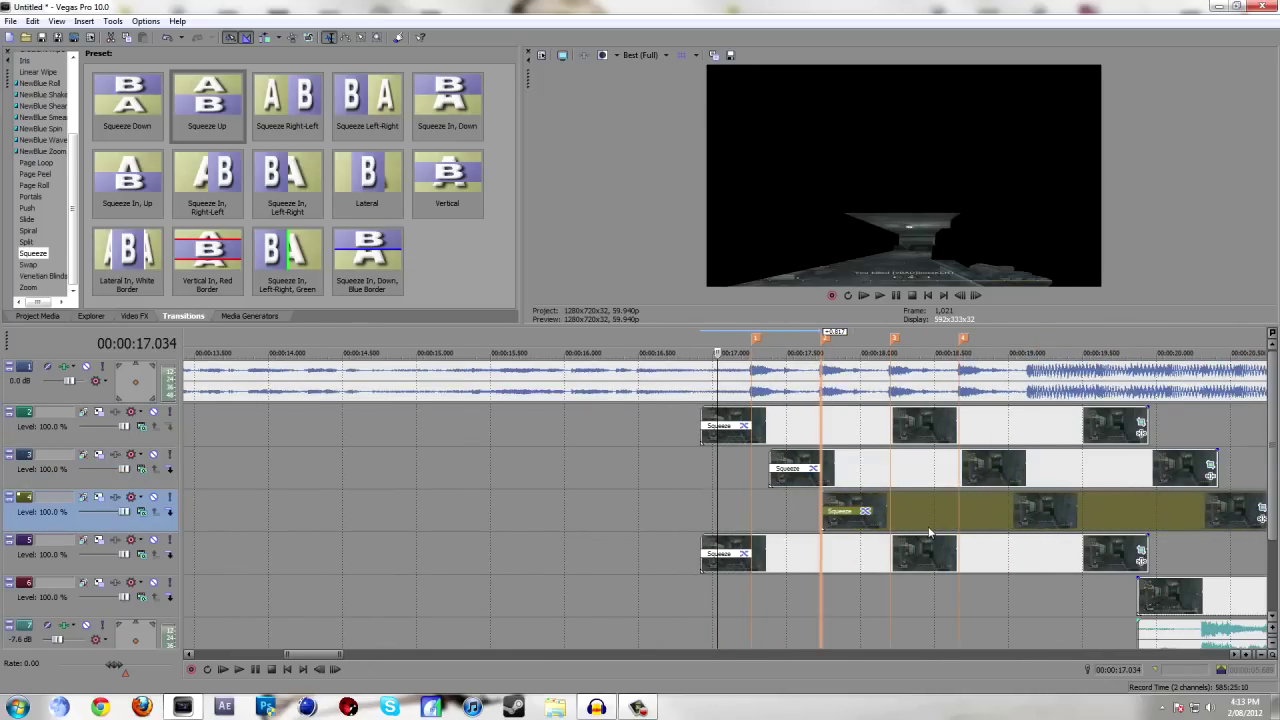
left_click(871, 533)
scroll(874, 534, "up", 4)
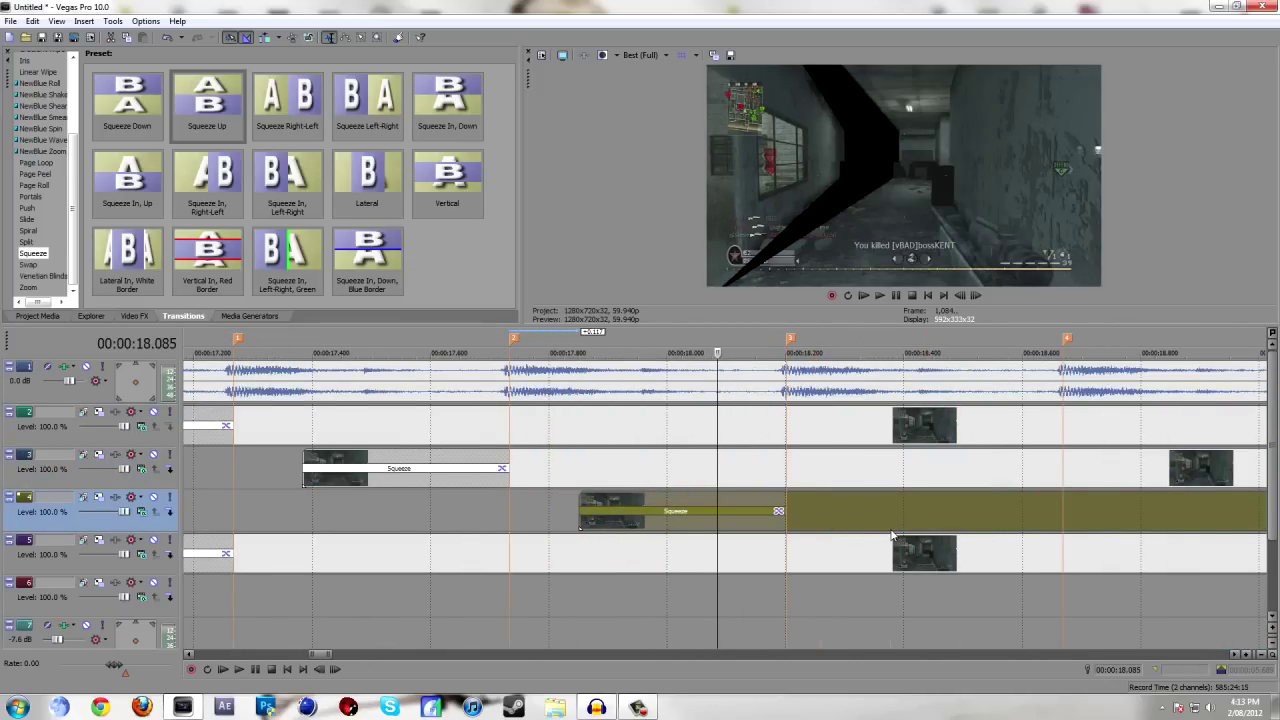
scroll(876, 536, "down", 4)
Slide the track 5 layer after track 4's, shorten its end, and set the playhead at 18.669.
left_click(917, 565)
left_click_drag(669, 553, 948, 551)
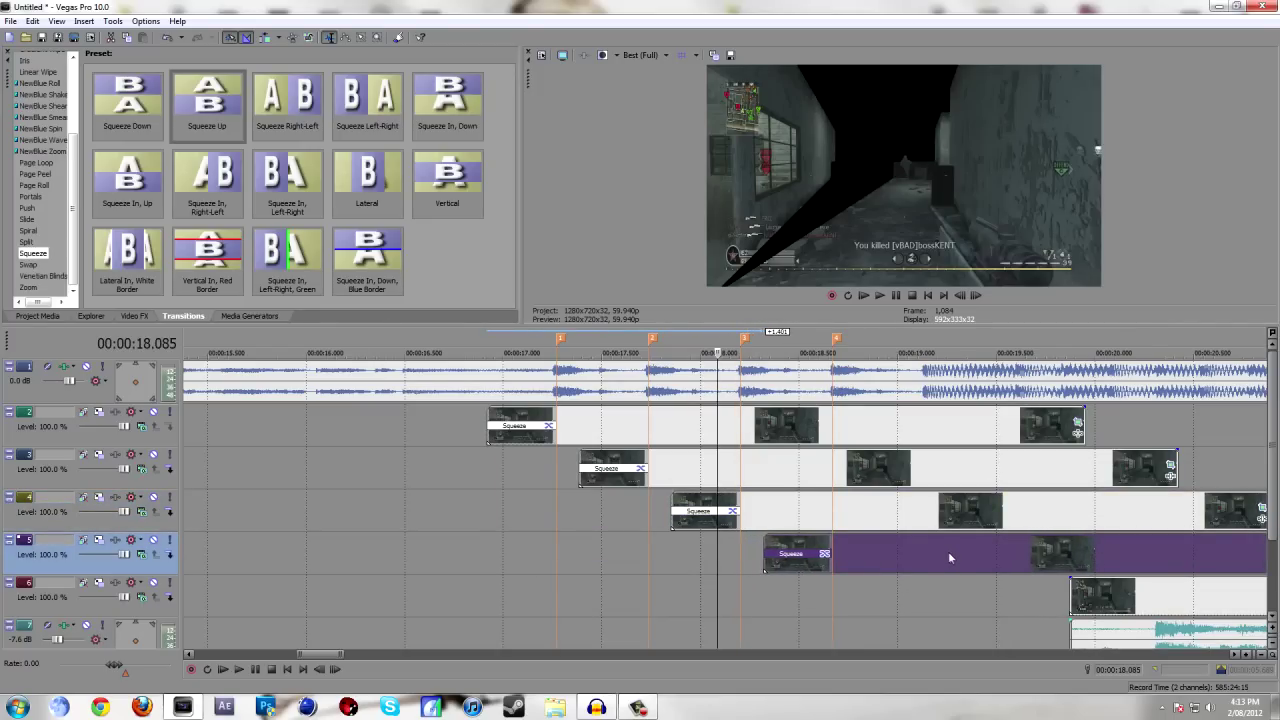
scroll(948, 551, "down", 1)
scroll(977, 563, "down", 1)
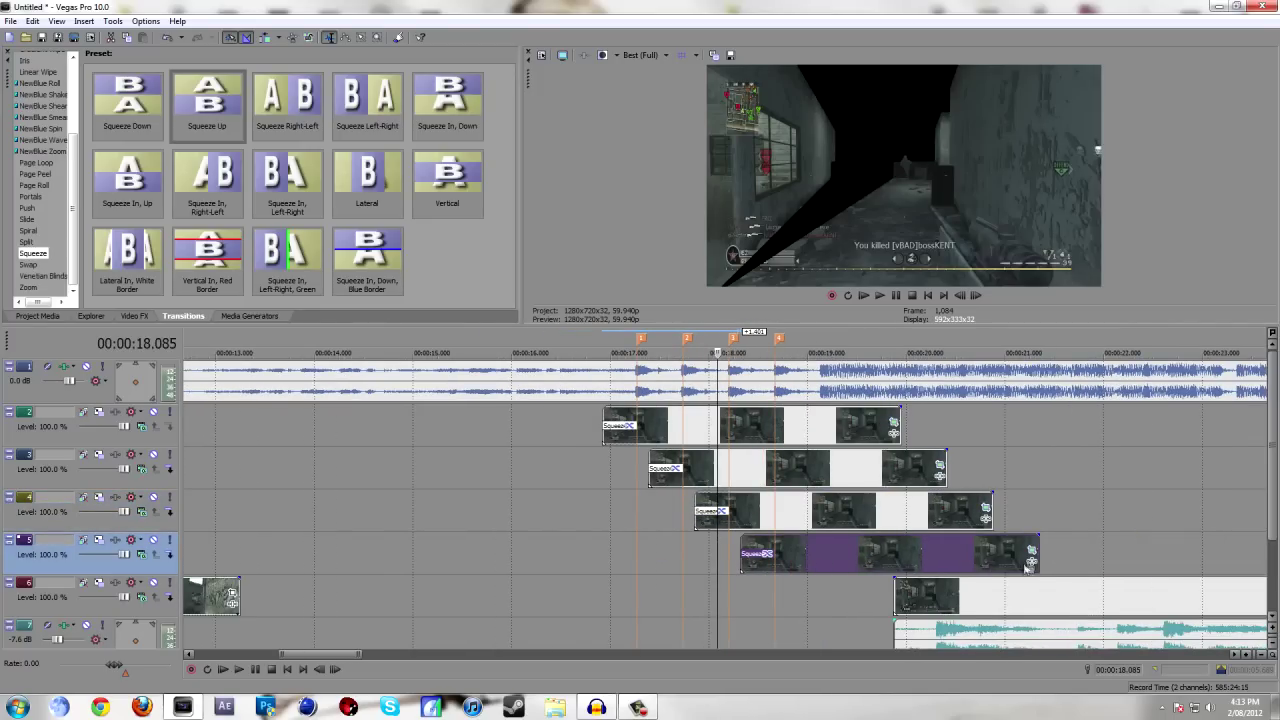
left_click_drag(1034, 549, 788, 549)
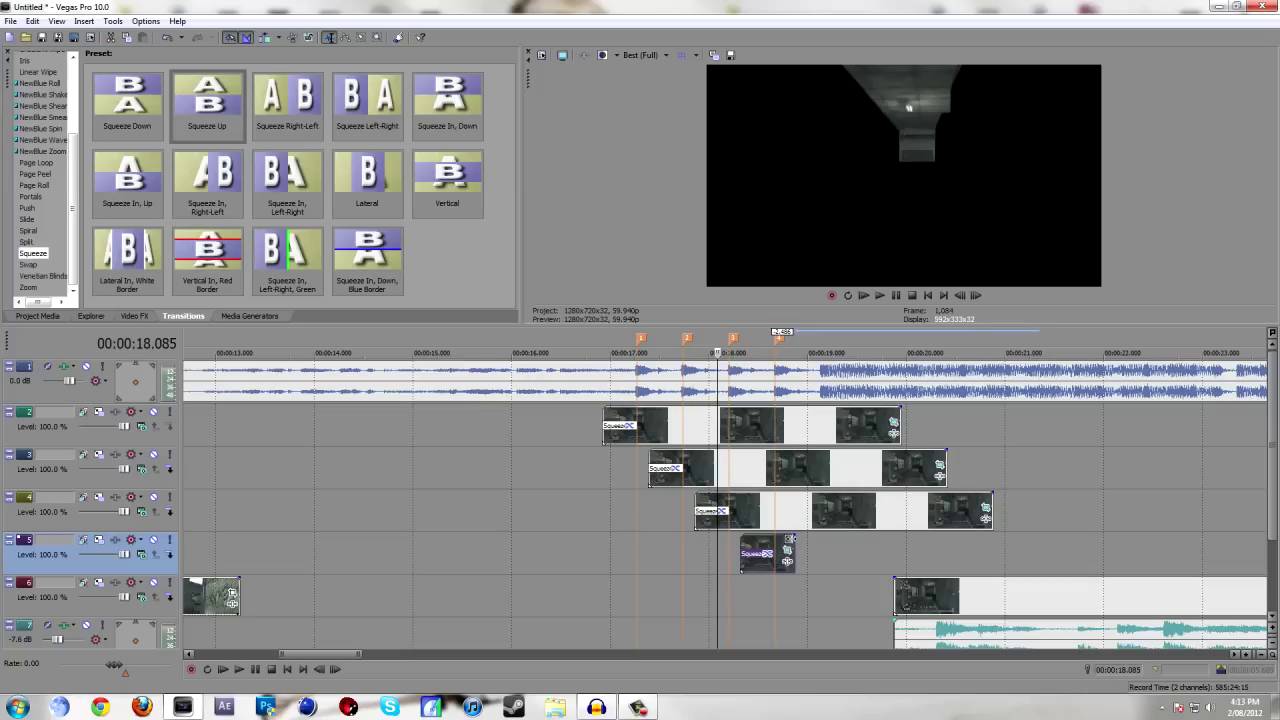
left_click(786, 549)
scroll(716, 557, "up", 5)
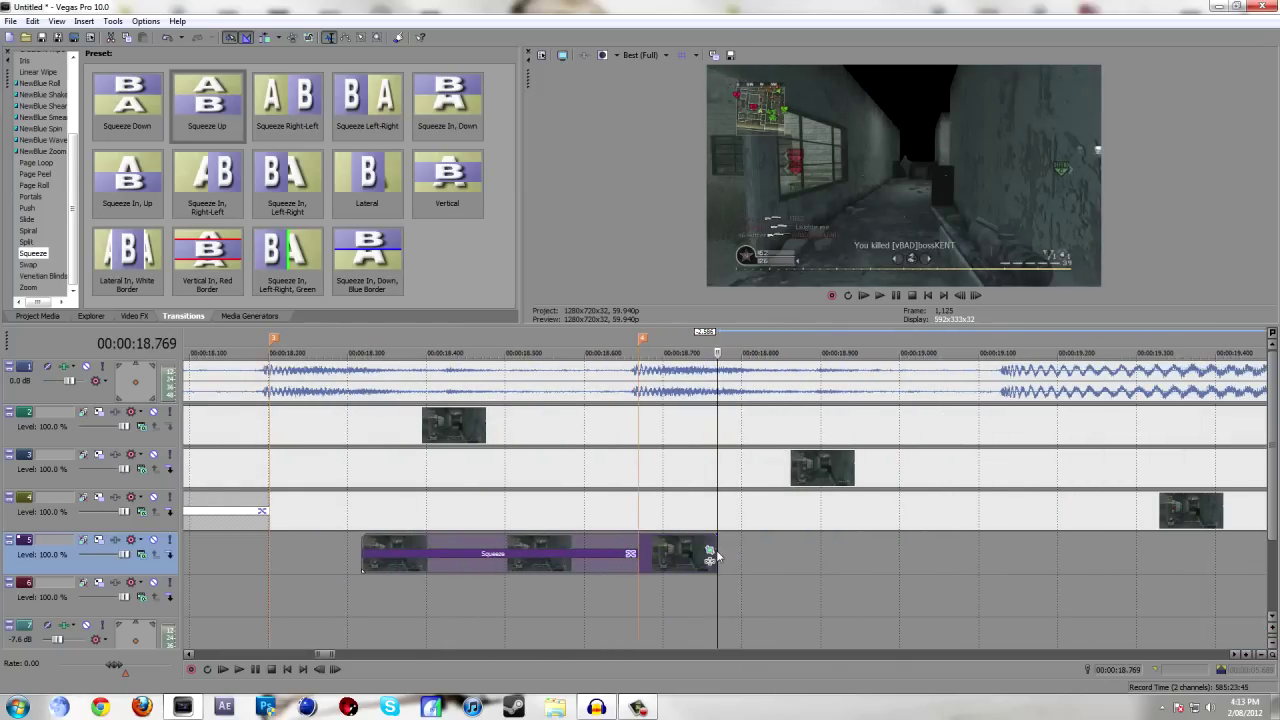
left_click(634, 549)
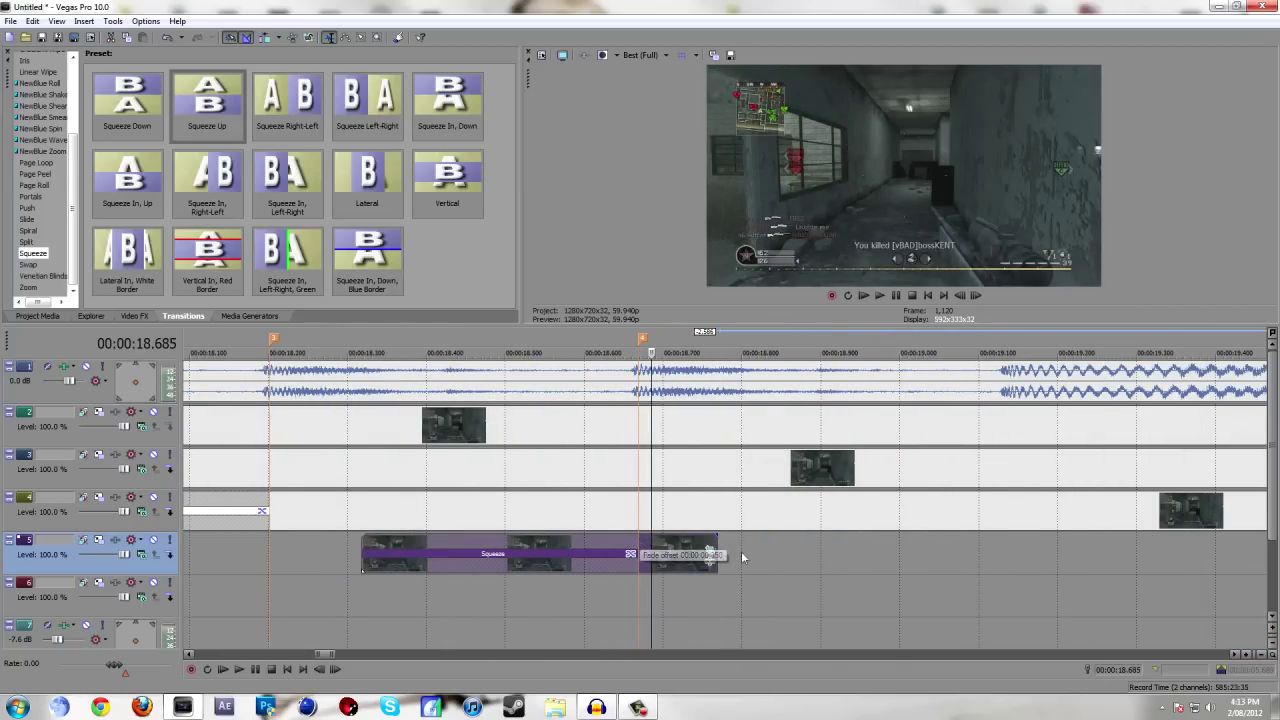
Trim the track 5, 4, 3 and 2 layers to end at 18.669 and start the track 6 clip there.
left_click_drag(718, 549, 654, 548)
scroll(809, 554, "down", 10)
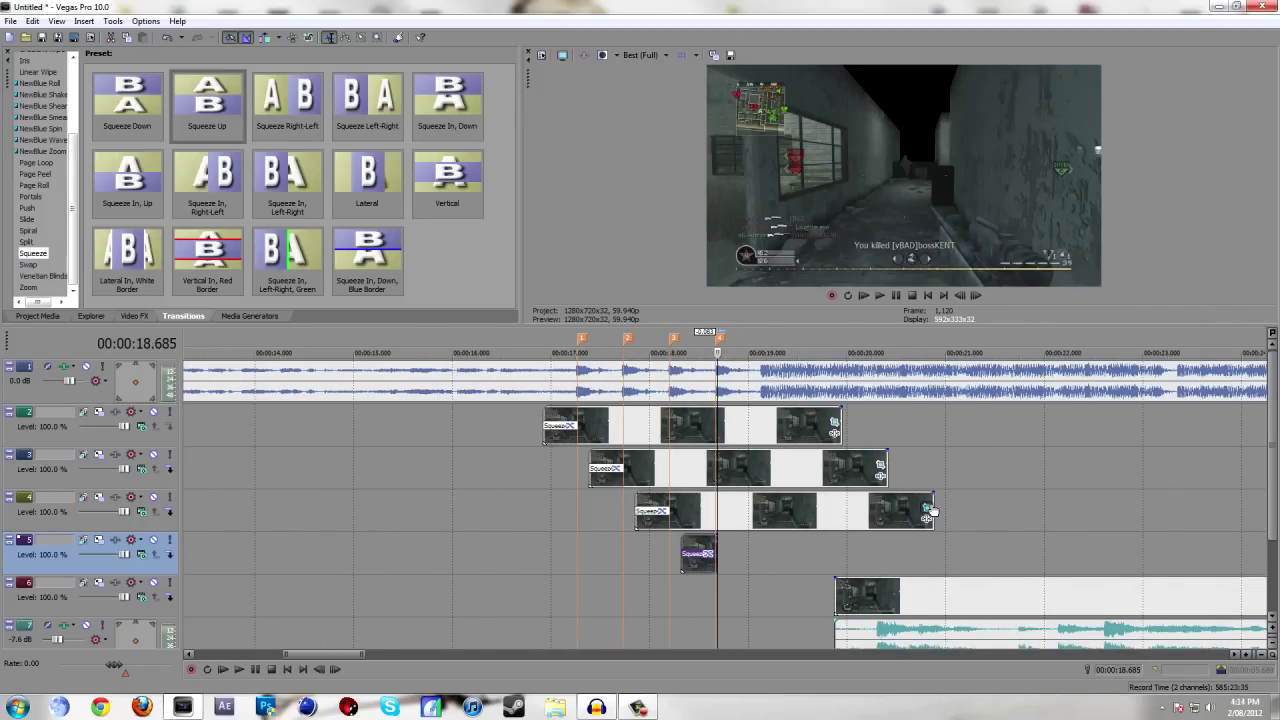
left_click_drag(931, 508, 718, 509)
left_click(718, 509)
scroll(720, 508, "up", 6)
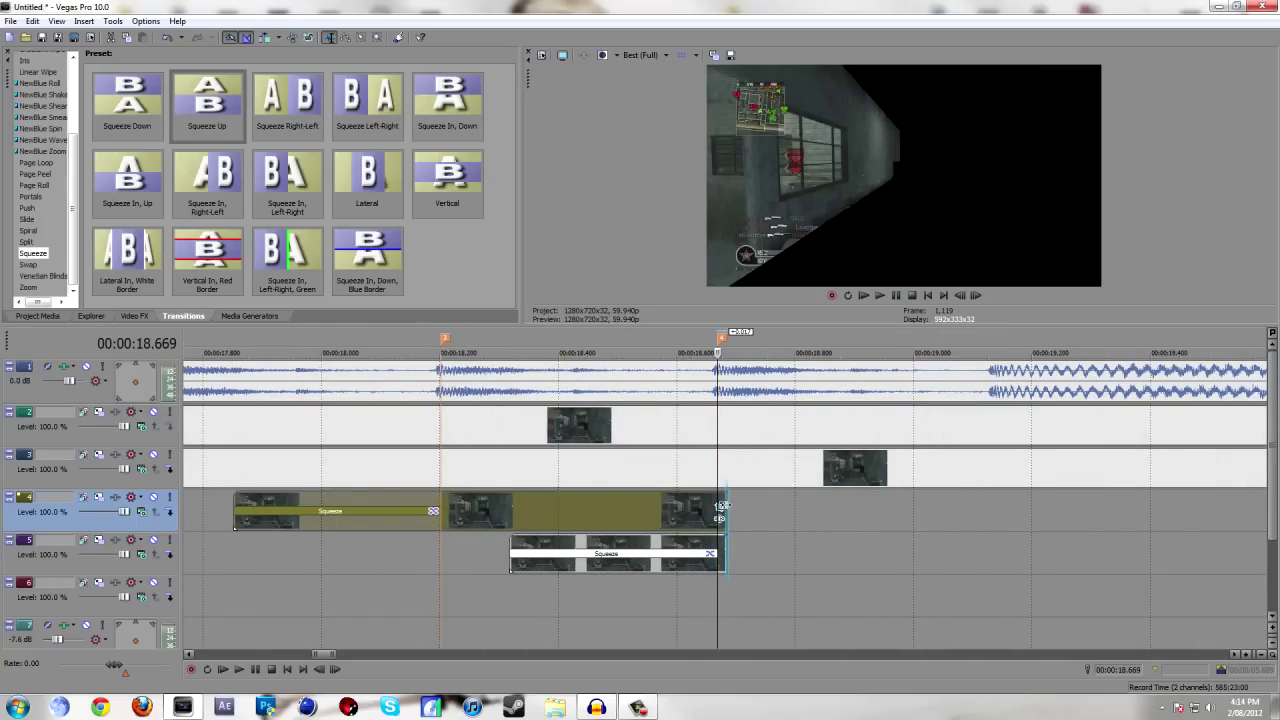
scroll(720, 508, "down", 3)
left_click_drag(1057, 462, 716, 462)
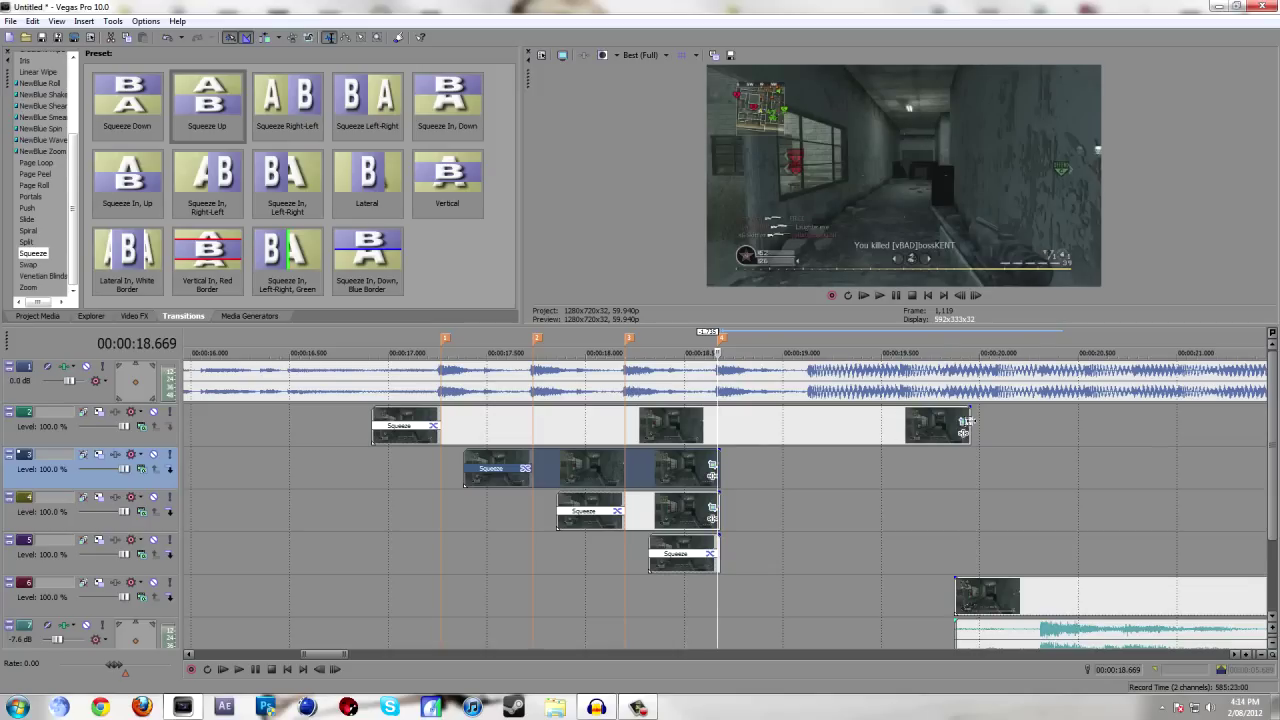
left_click_drag(965, 425, 716, 425)
left_click_drag(964, 612, 745, 616)
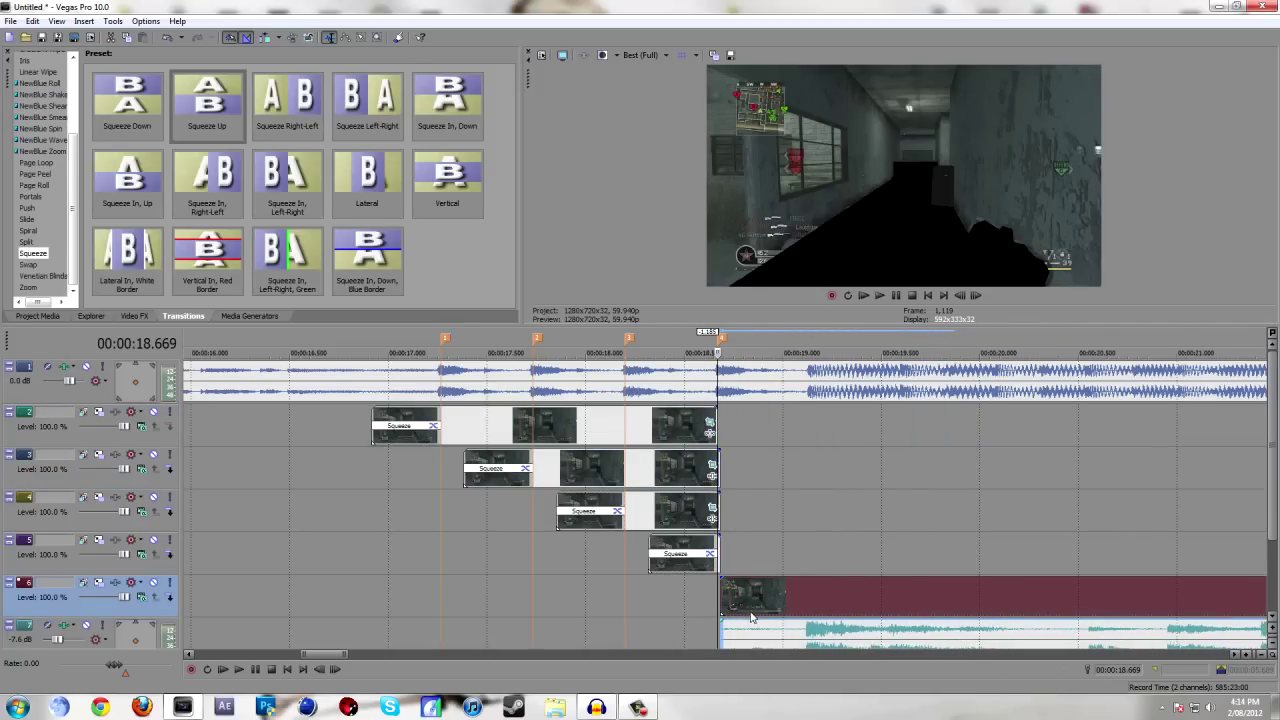
Play the build-up from 16.917 and review the transitions backward from 18.202.
left_click(373, 490)
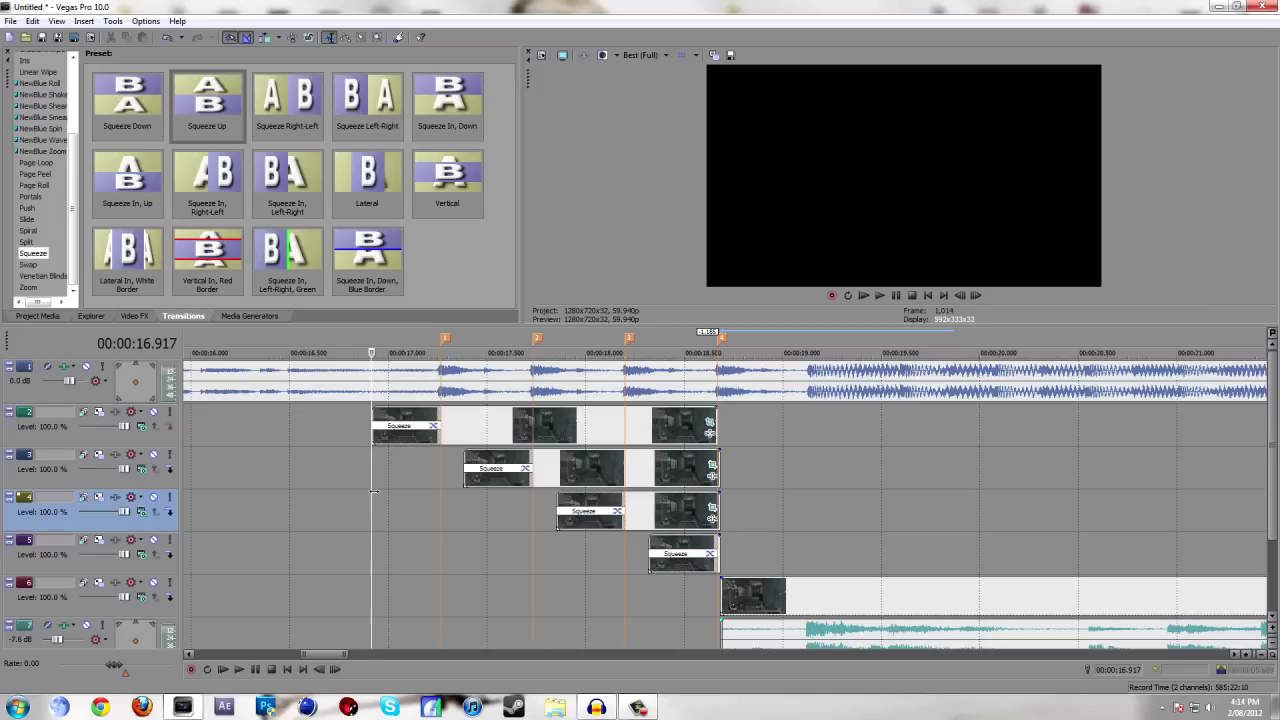
key("space")
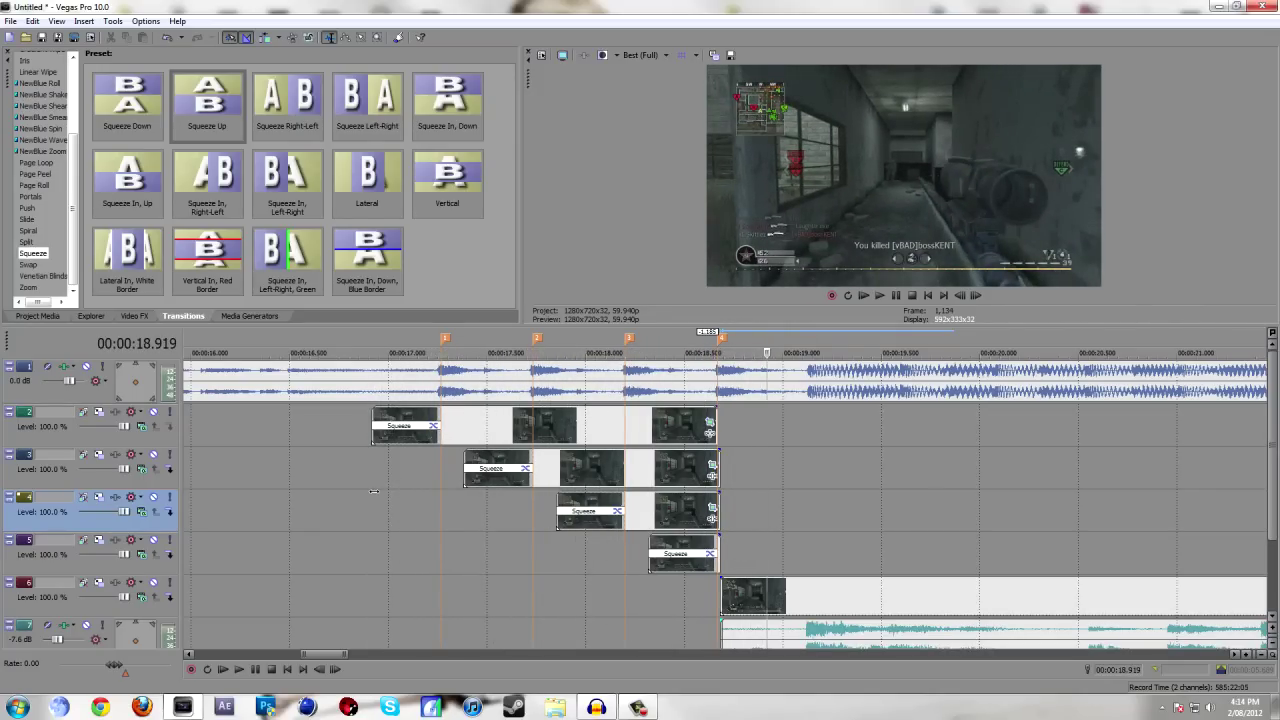
scroll(340, 470, "down", 8)
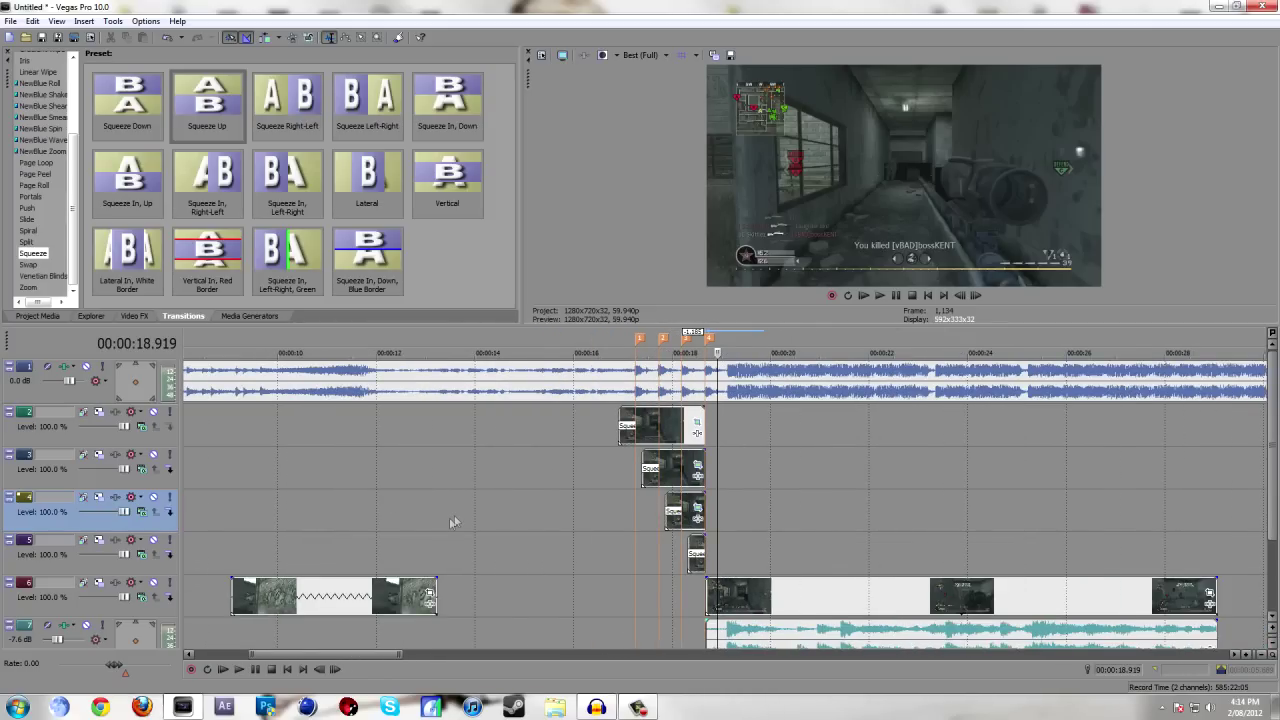
left_click(677, 596)
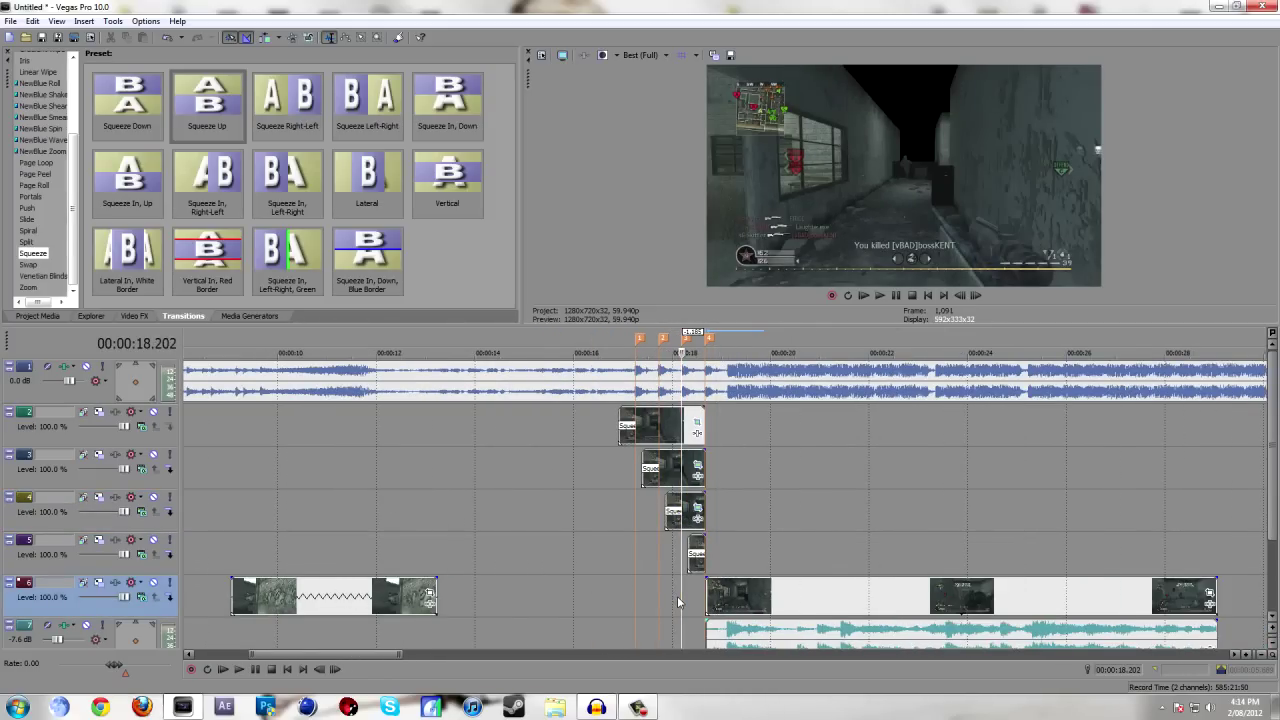
key("j")
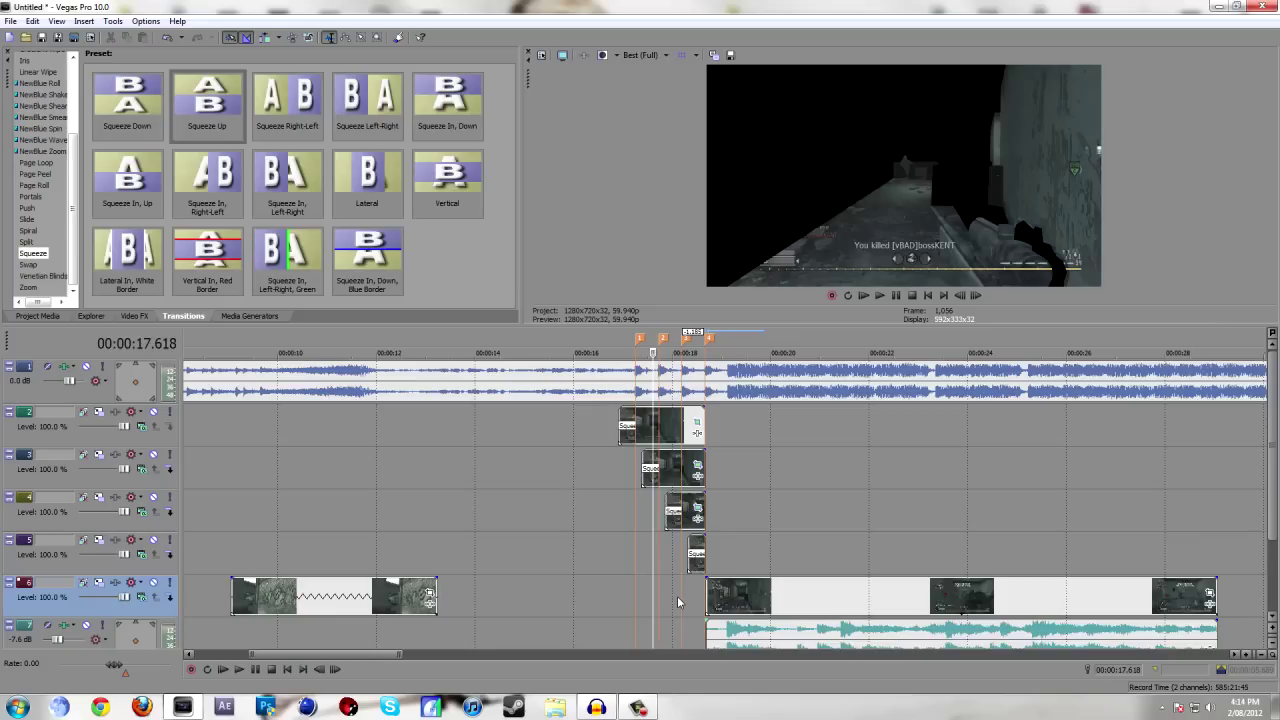
Move the earlier track 6 clip right beneath the squeeze layers and return the playhead to 15.716.
left_click_drag(378, 600, 640, 601)
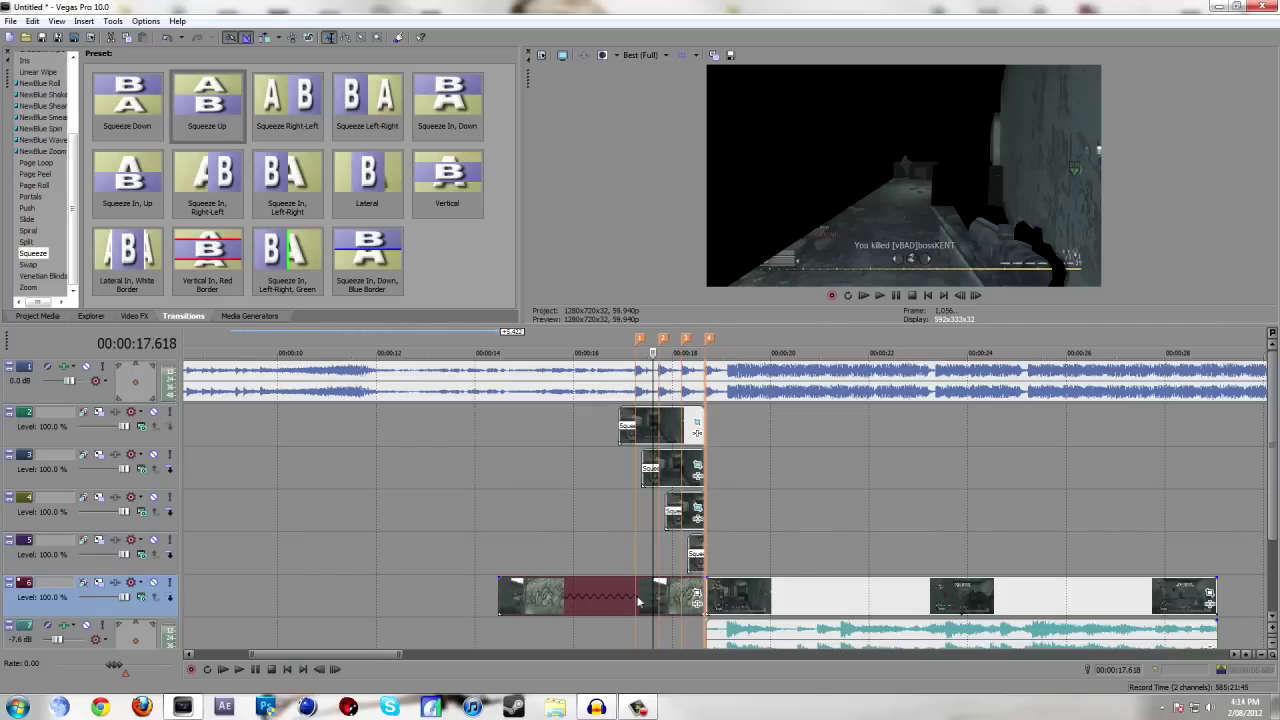
left_click(558, 598)
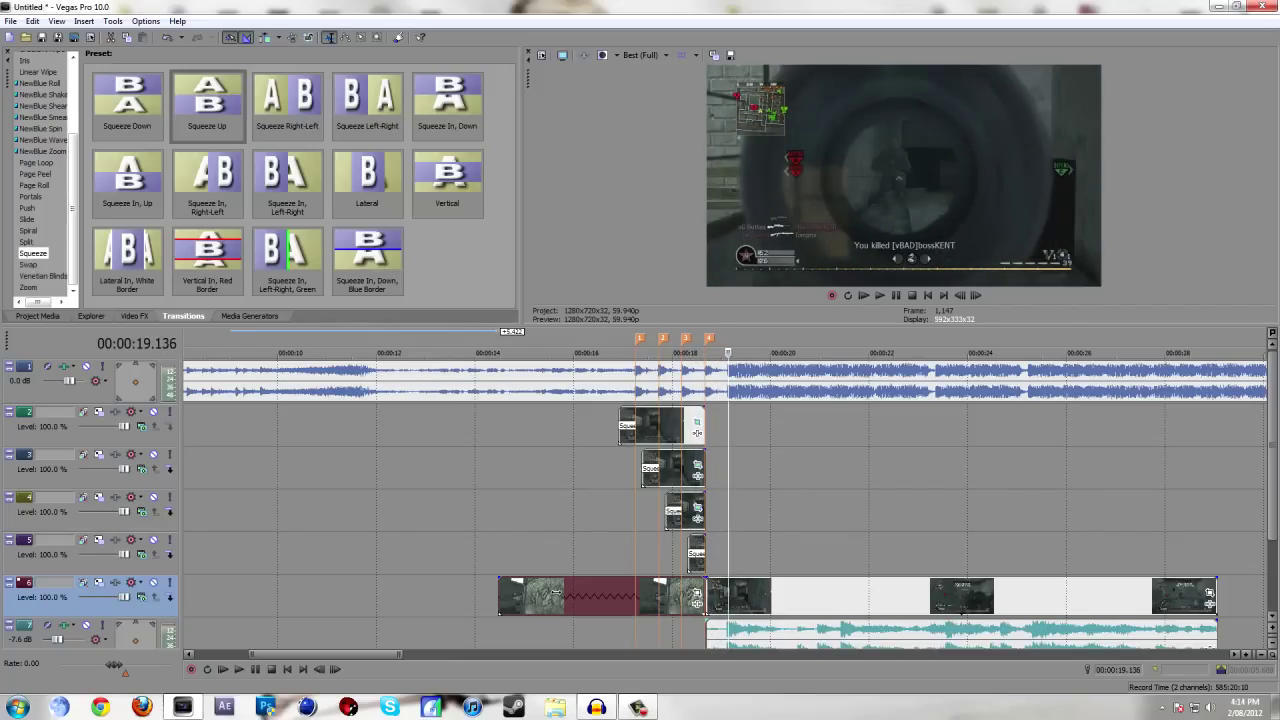
left_click(558, 556)
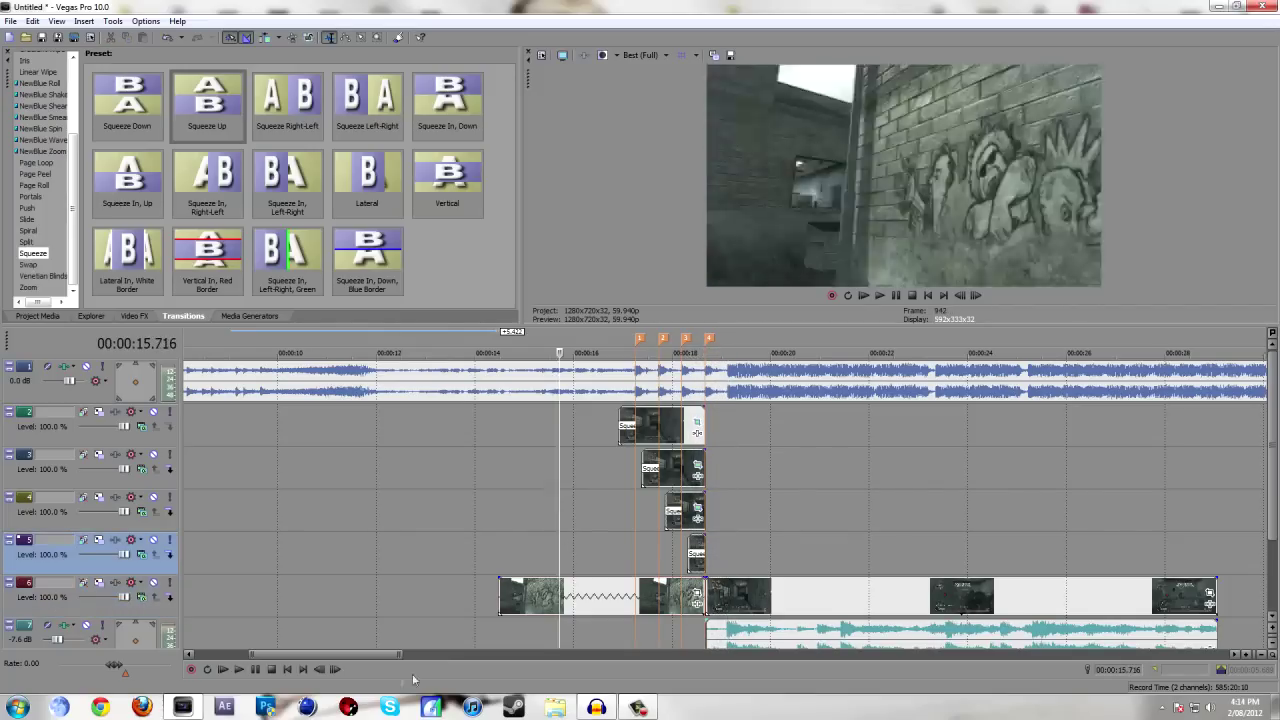
Preview from 15.716, then align the track 6 clip's end with the squeeze layers above.
left_click(240, 670)
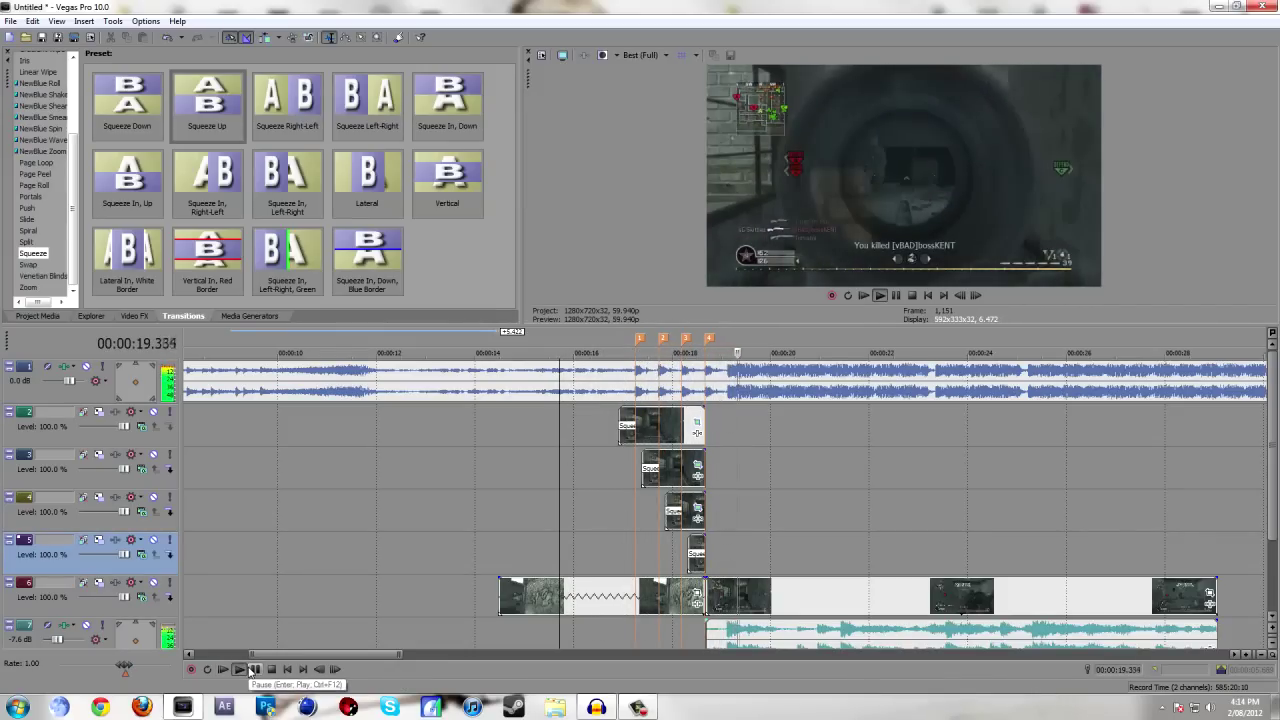
left_click(252, 670)
left_click(707, 582)
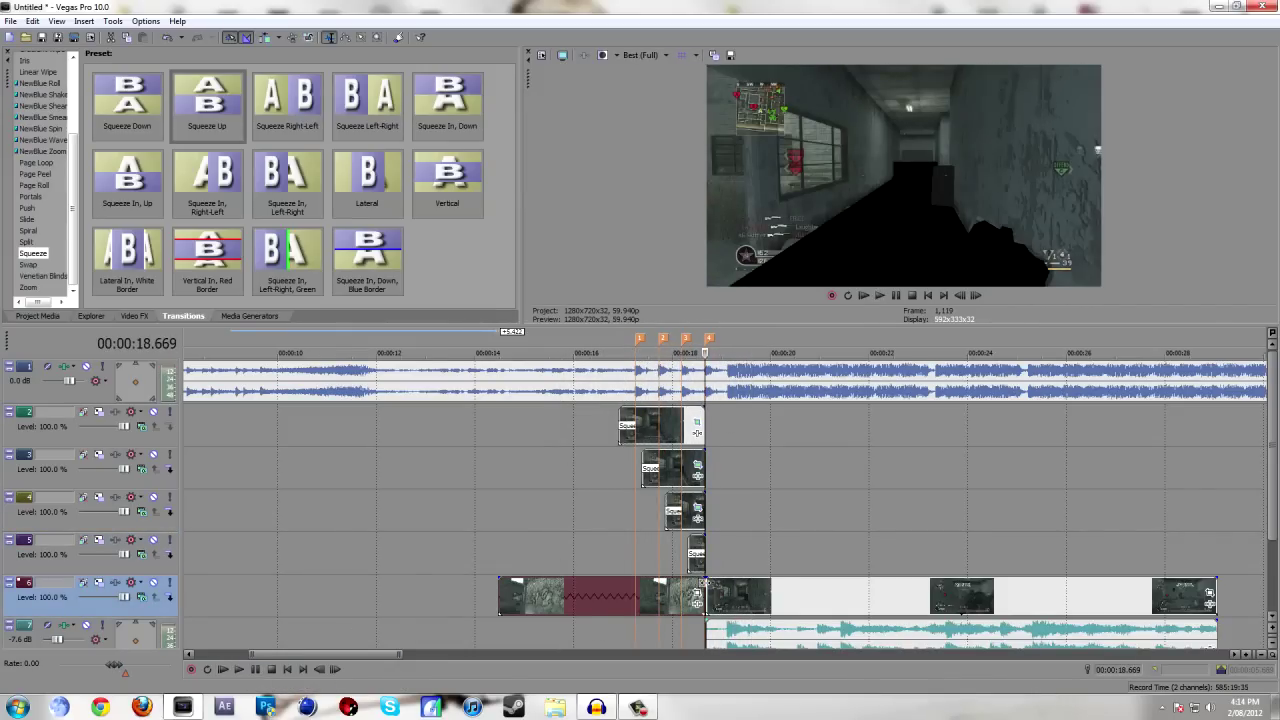
scroll(709, 575, "up", 8)
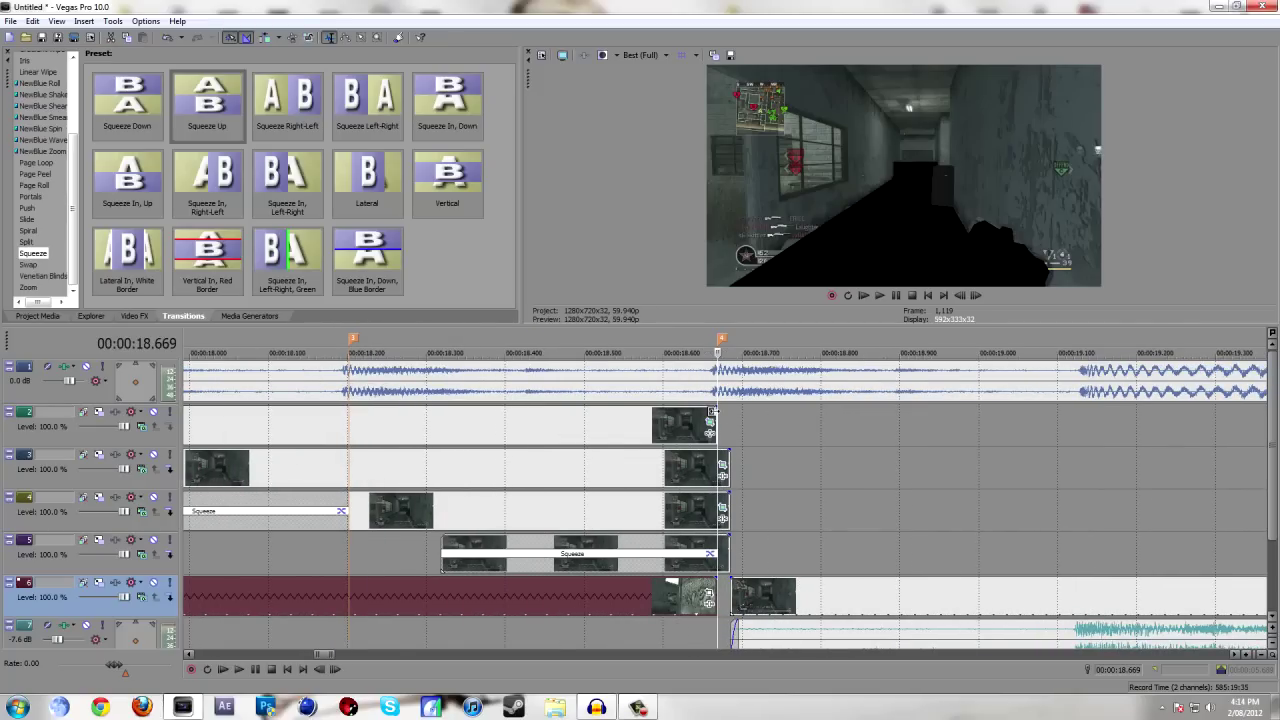
key("Up")
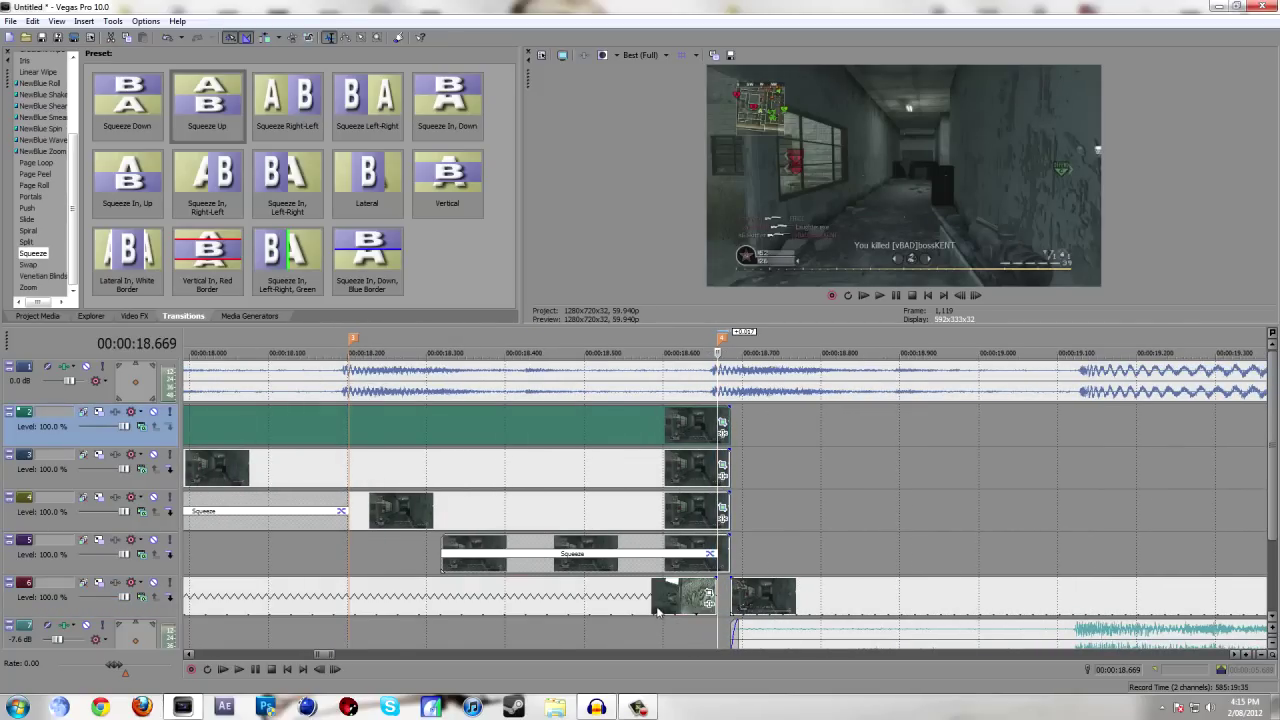
left_click_drag(657, 612, 669, 612)
scroll(669, 612, "down", 8)
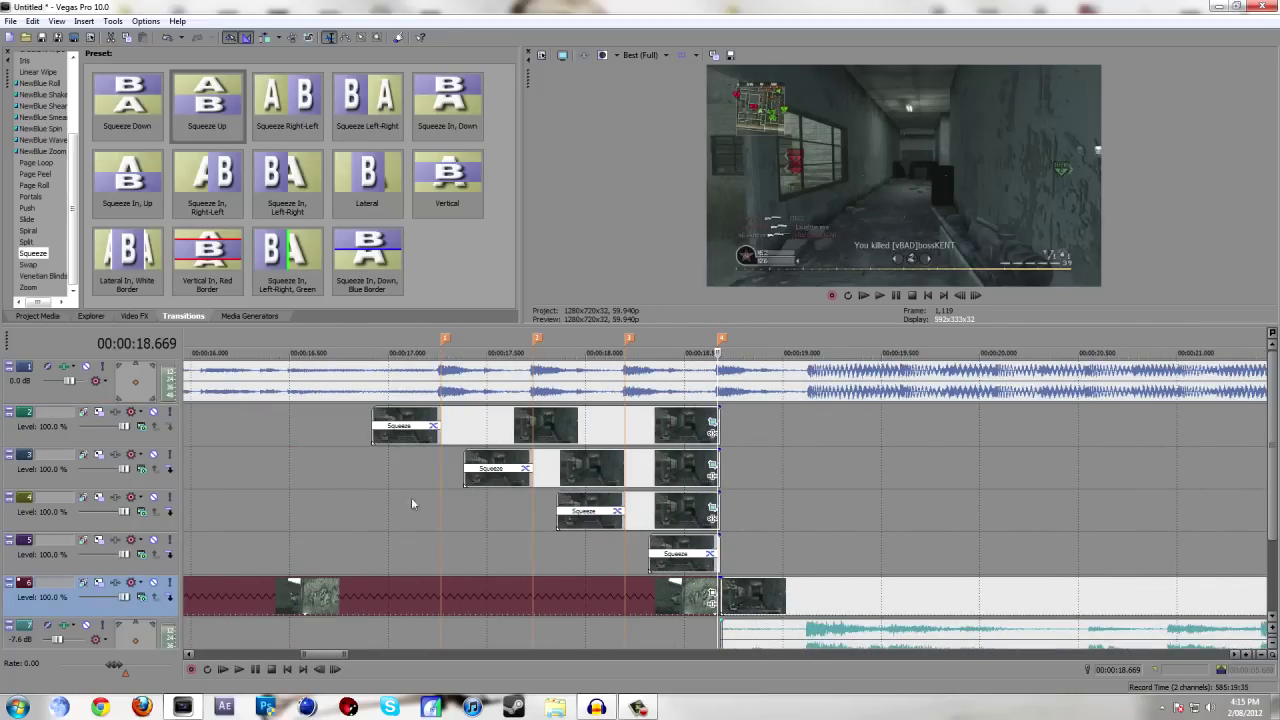
Play the build-up effect from 16.917 and pause.
left_click(372, 505)
left_click(239, 669)
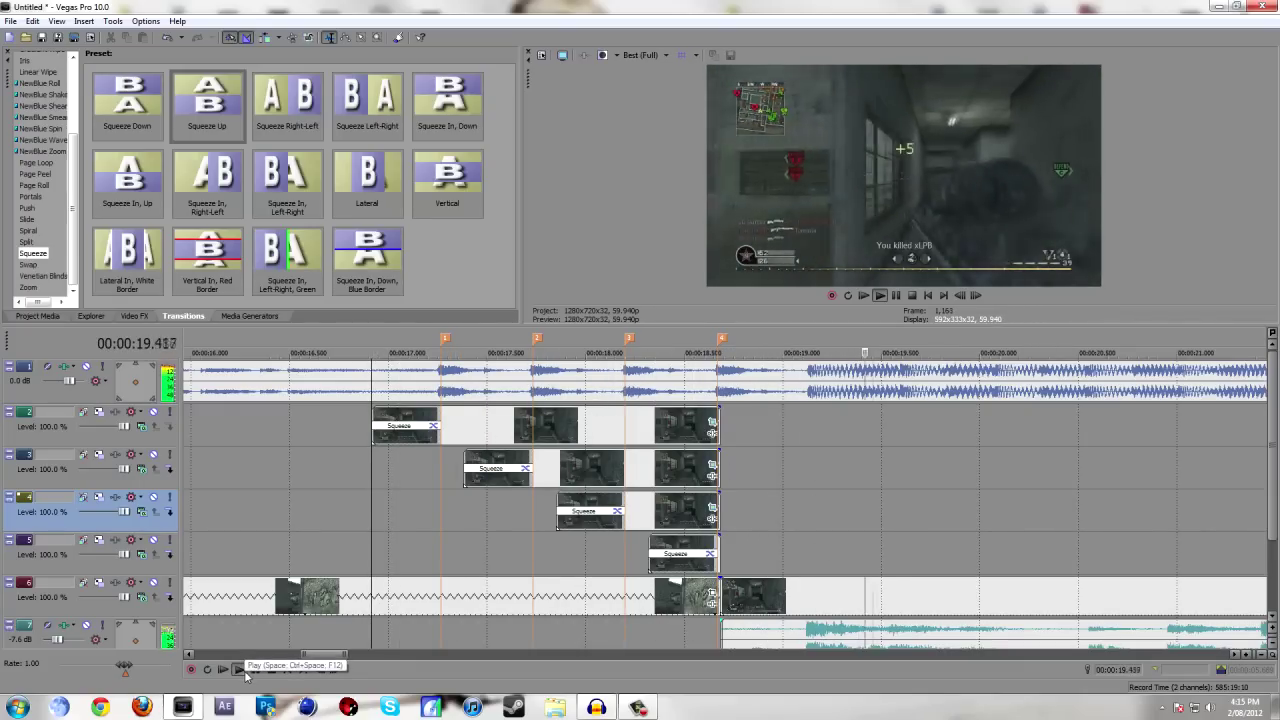
key("Return")
scroll(503, 566, "down", 3)
scroll(503, 566, "down", 3)
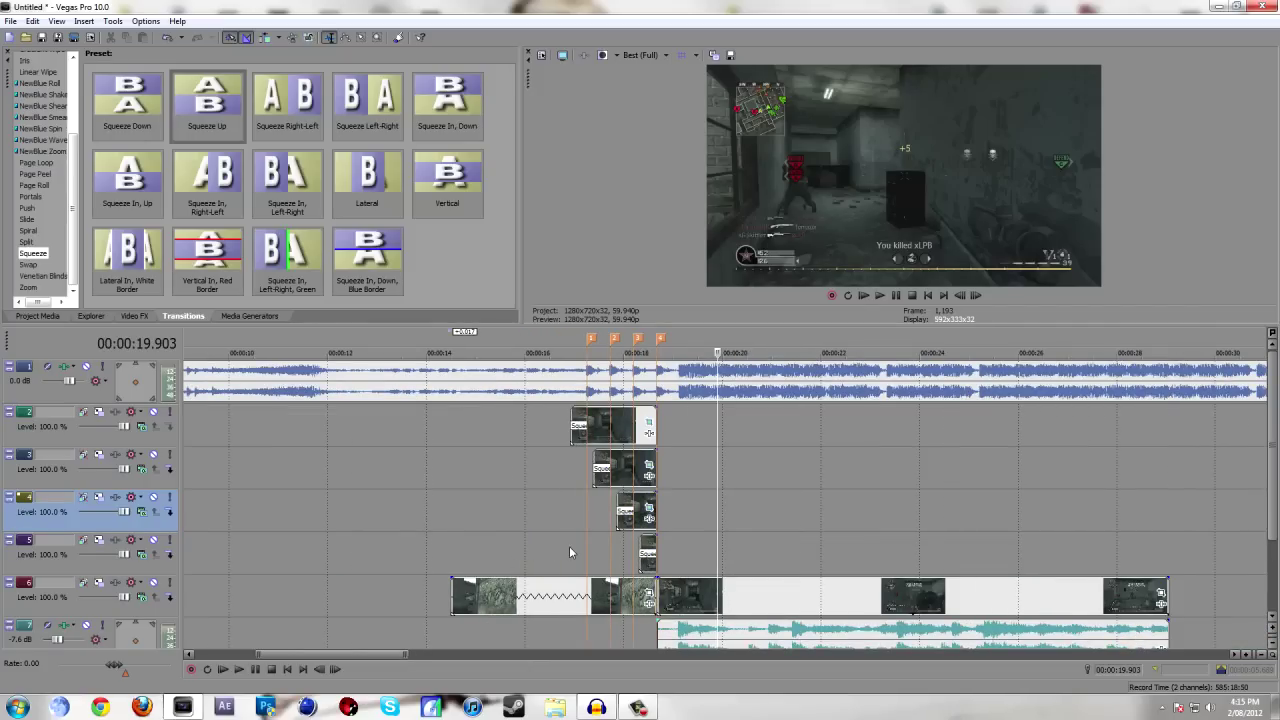
scroll(569, 546, "down", 2)
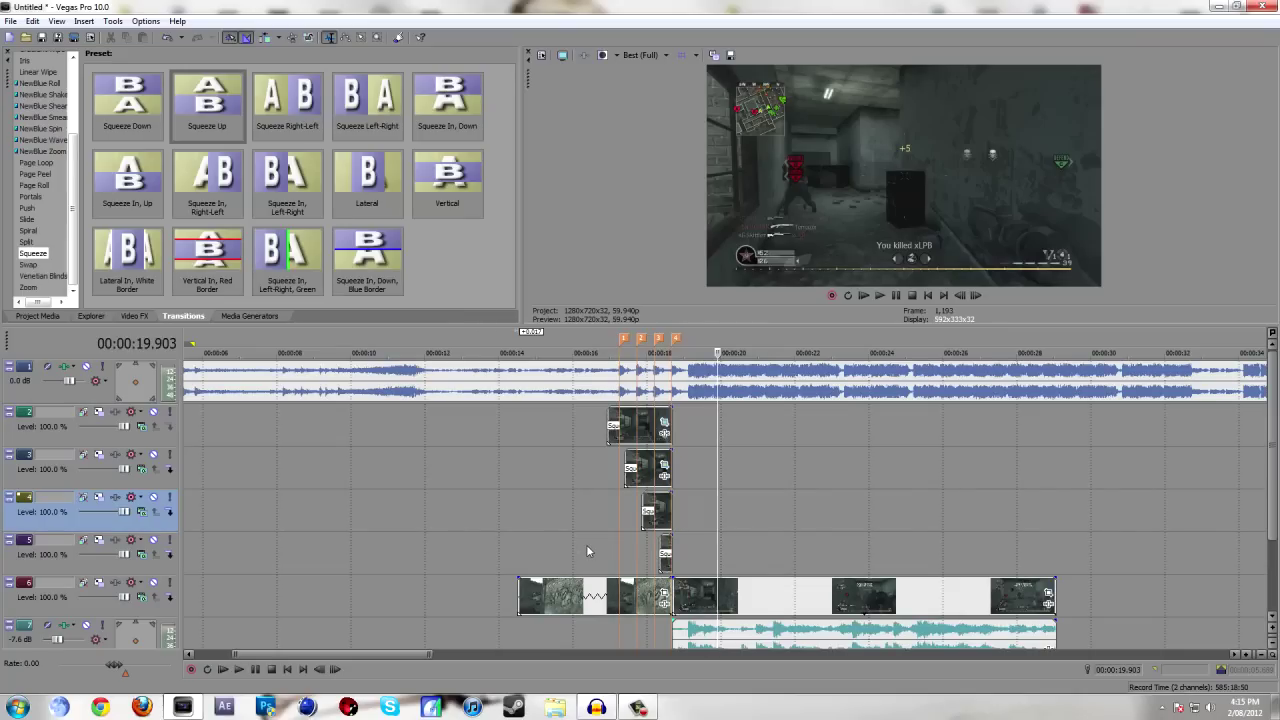